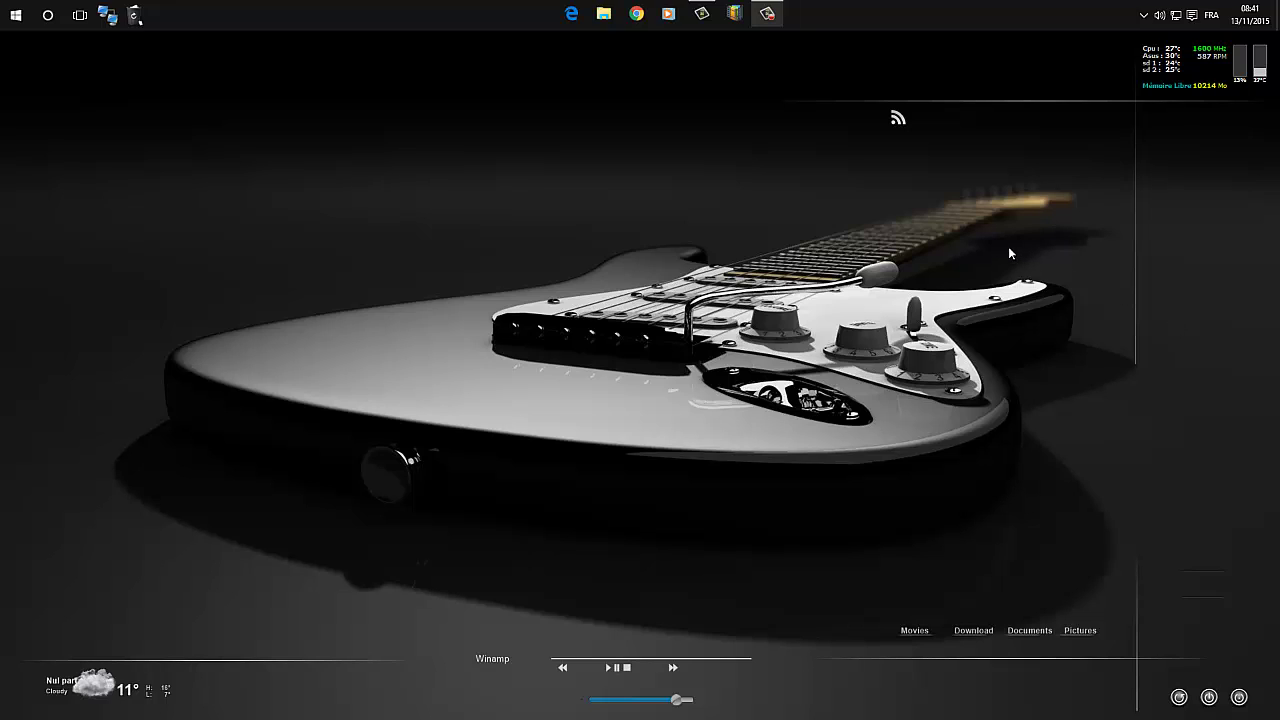
Run winver to check the installed Windows version and build, and close the About Windows window
{"action": "left_click", "coordinate": [15, 18]}
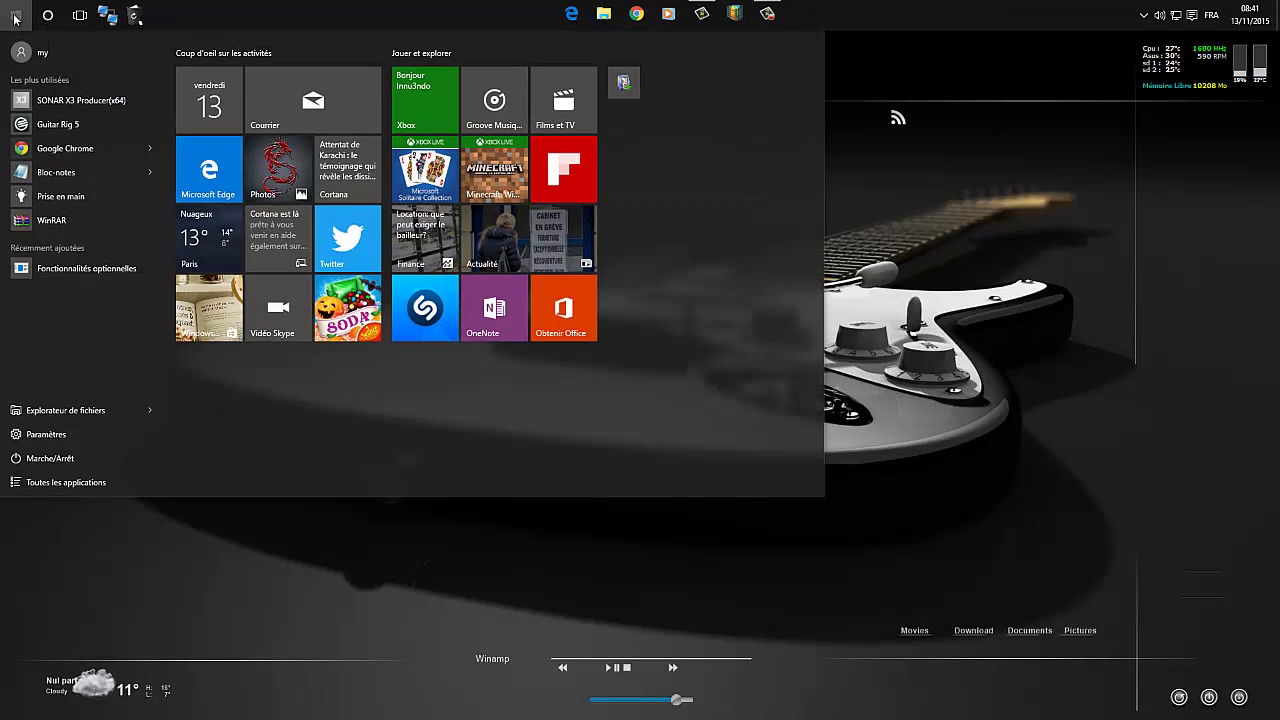
{"action": "right_click", "coordinate": [15, 18]}
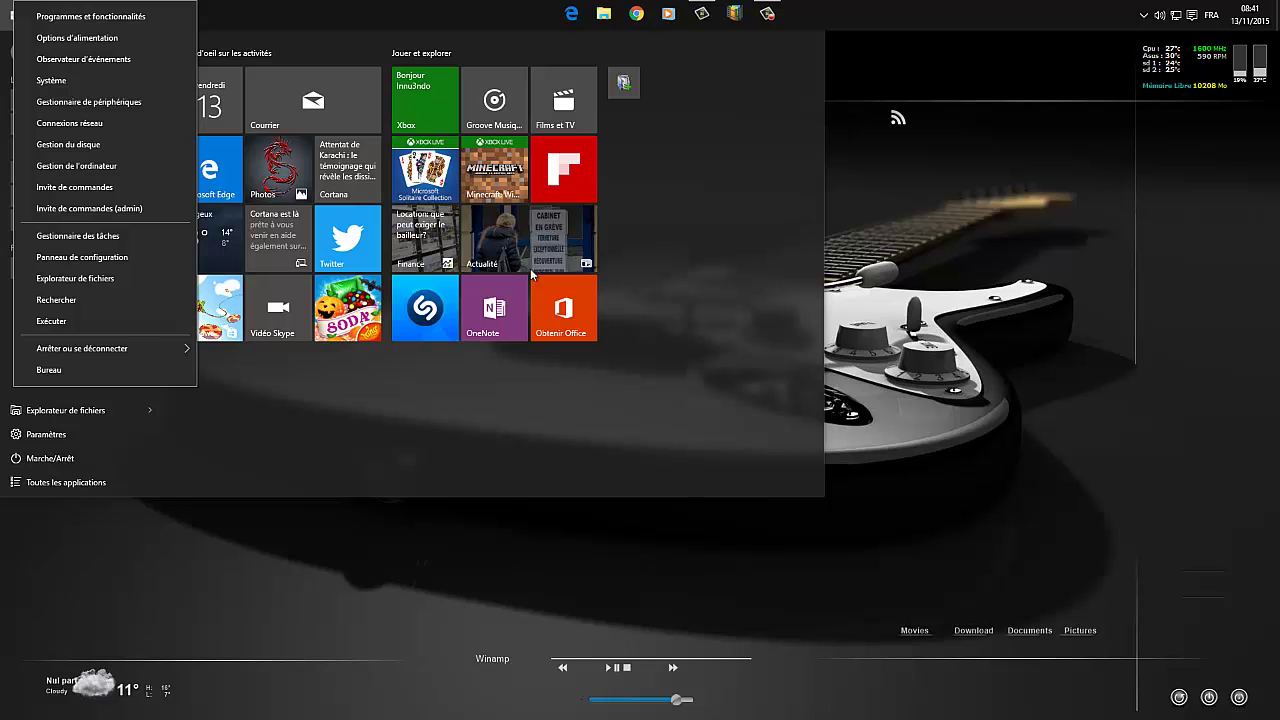
{"action": "left_click", "coordinate": [134, 321]}
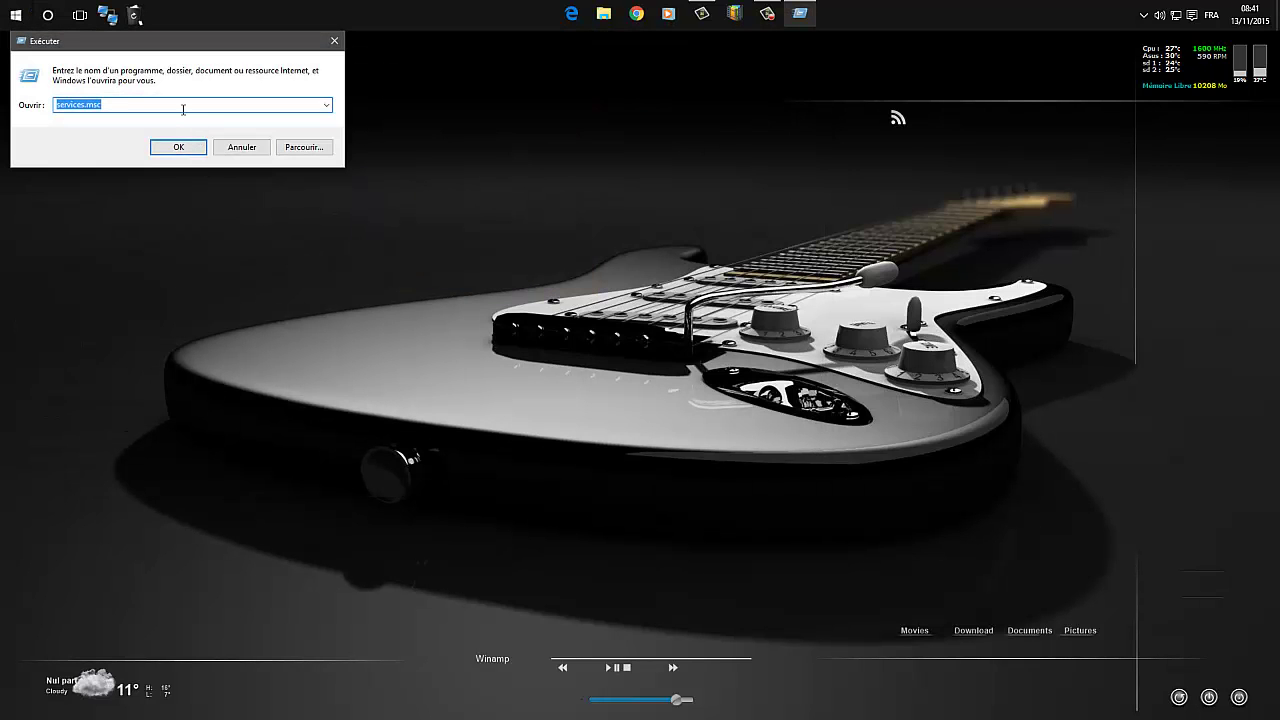
{"action": "type", "text": "winver"}
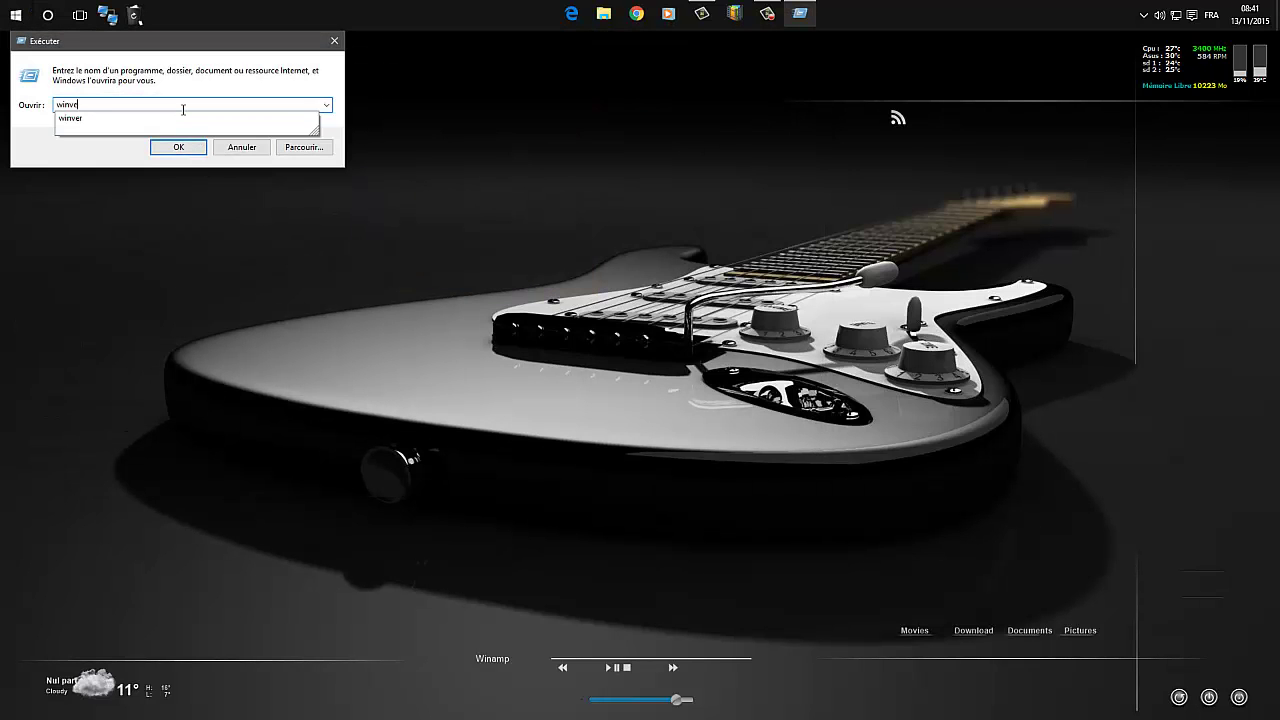
{"action": "key", "text": "Return"}
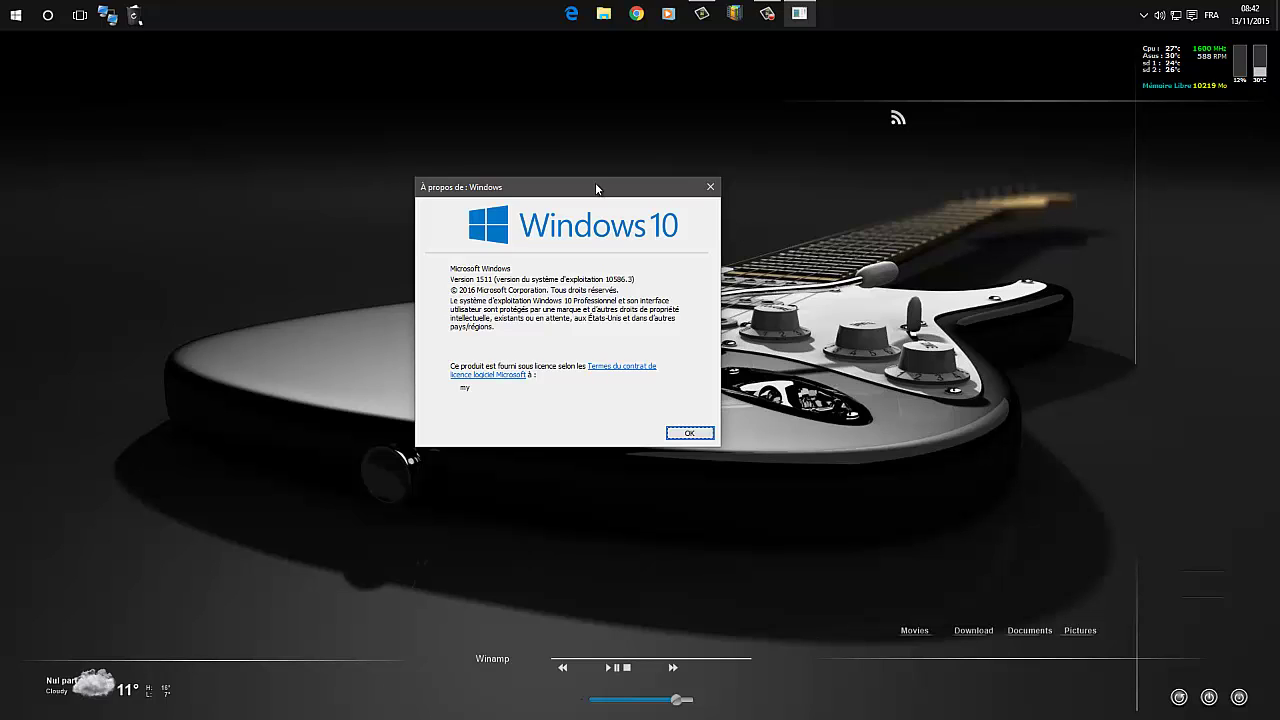
{"action": "left_click_drag", "start_coordinate": [595, 182], "coordinate": [584, 167]}
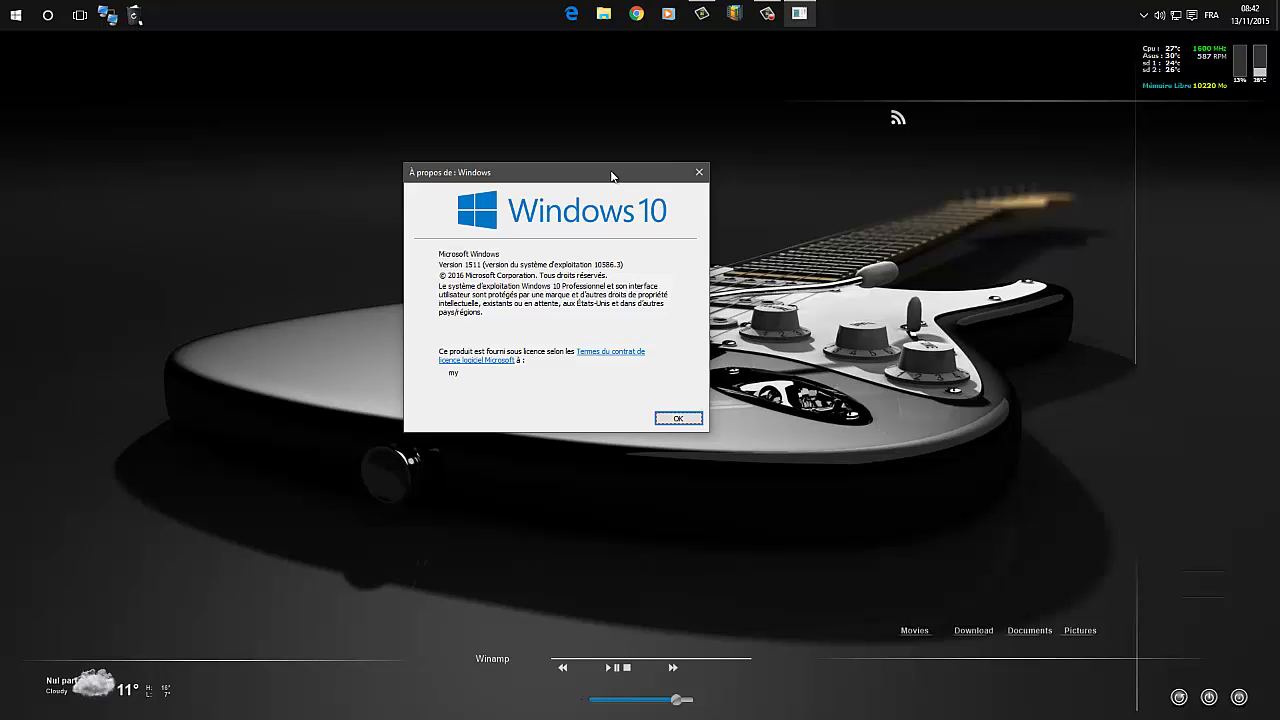
{"action": "left_click_drag", "start_coordinate": [612, 176], "coordinate": [581, 184]}
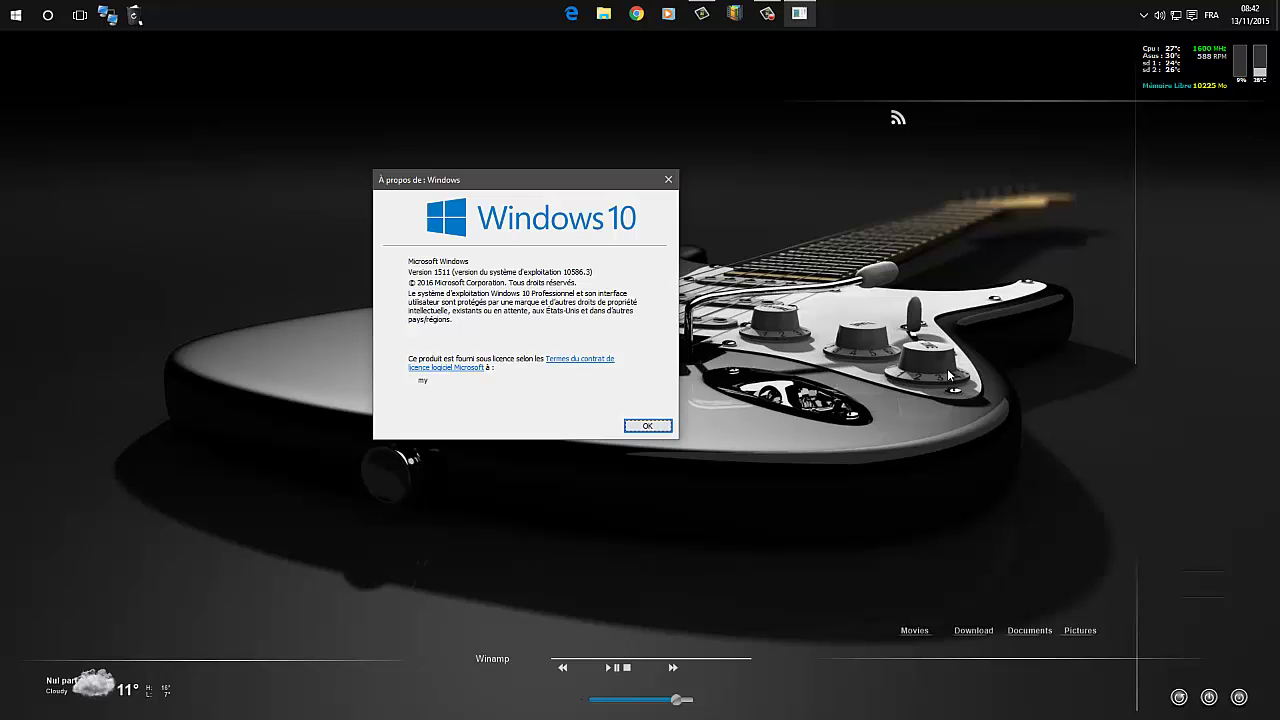
{"action": "left_click", "coordinate": [660, 430]}
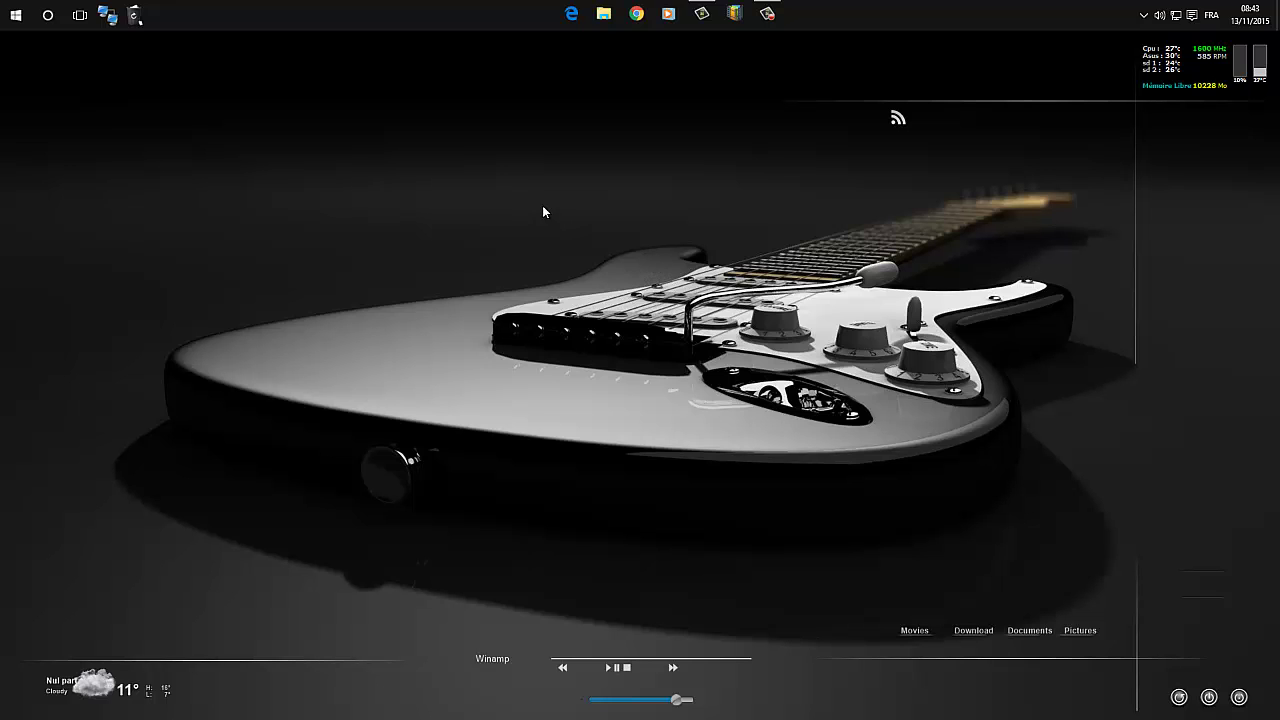
Examine the Start menu tiles and the context options of Explorateur de fichiers, including the Plus submenu, and close the Start menu
{"action": "left_click", "coordinate": [16, 15]}
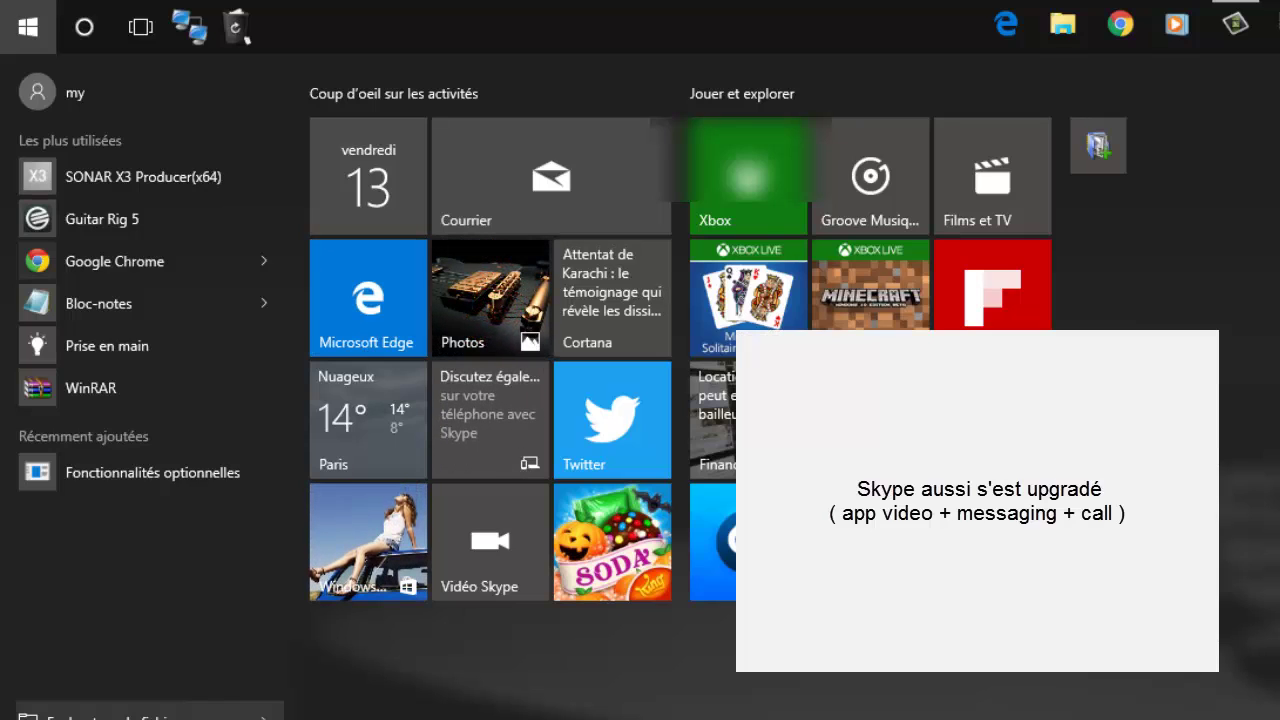
{"action": "right_click", "coordinate": [180, 716]}
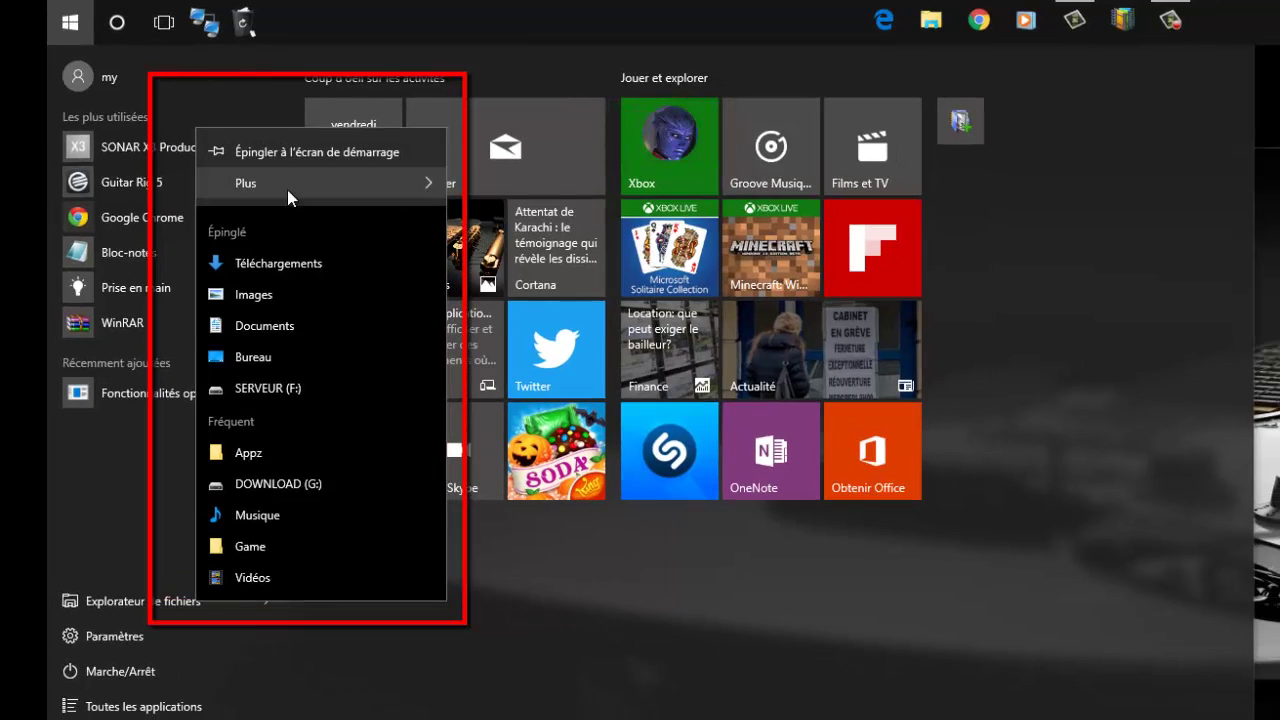
{"action": "mouse_move", "coordinate": [331, 180]}
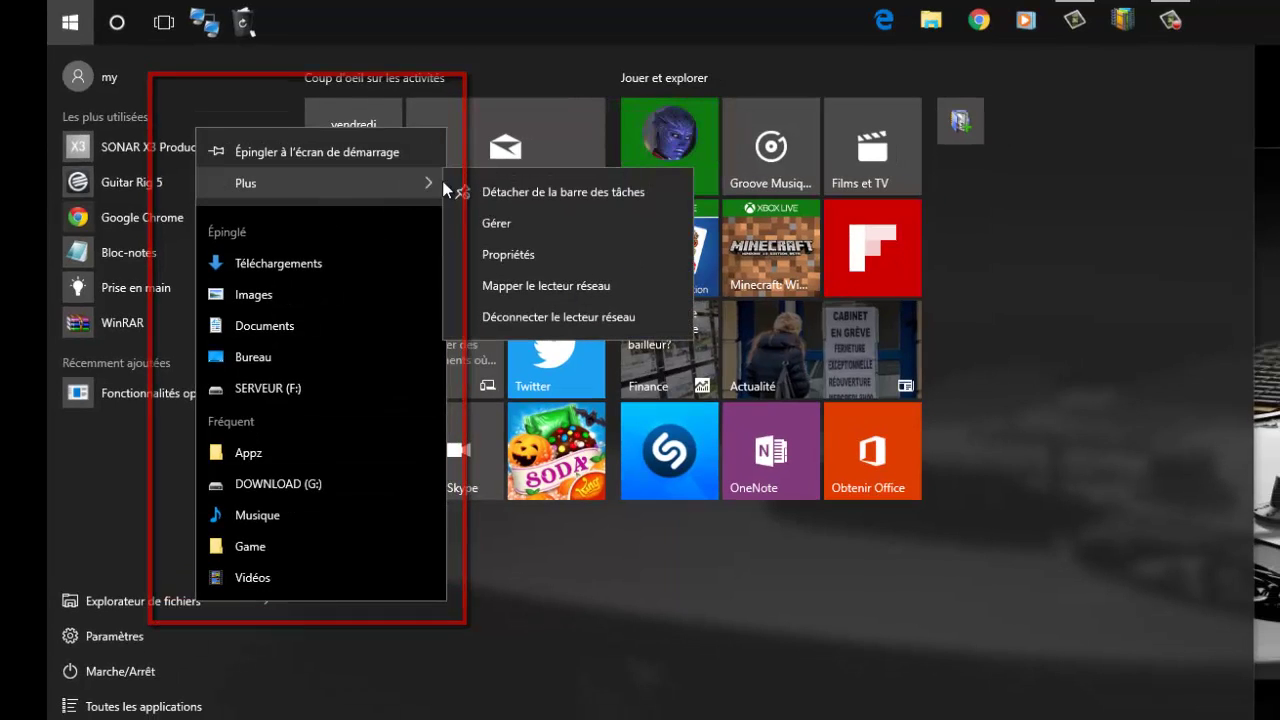
{"action": "left_click", "coordinate": [978, 591]}
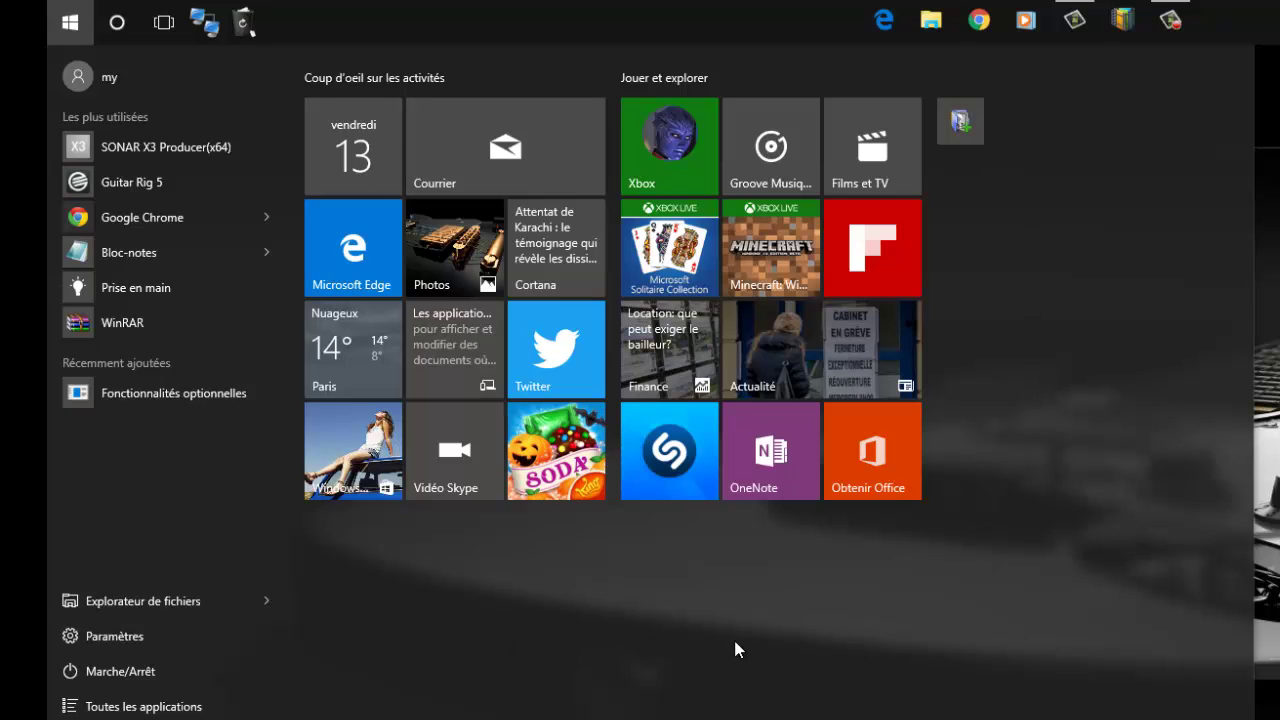
{"action": "key", "text": "Escape"}
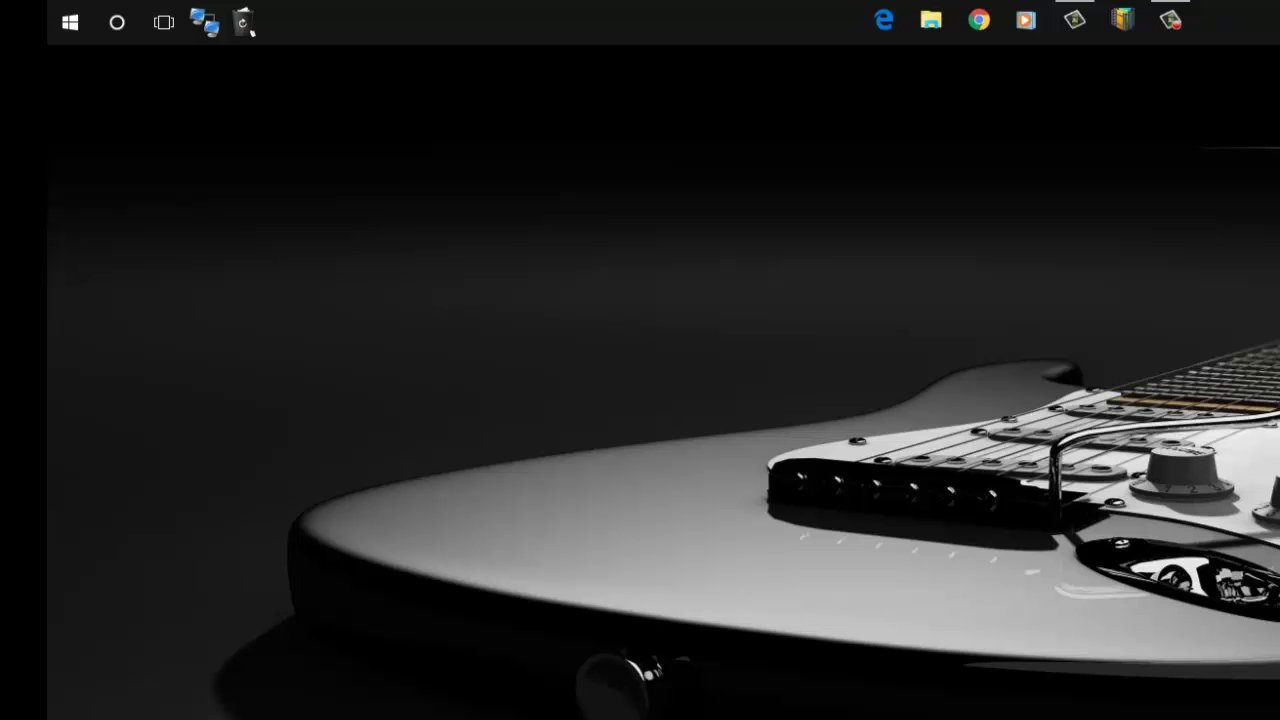
Open the Couleurs page of the Personnalisation settings at the title bar colour and transparency options
{"action": "key", "text": "super+i"}
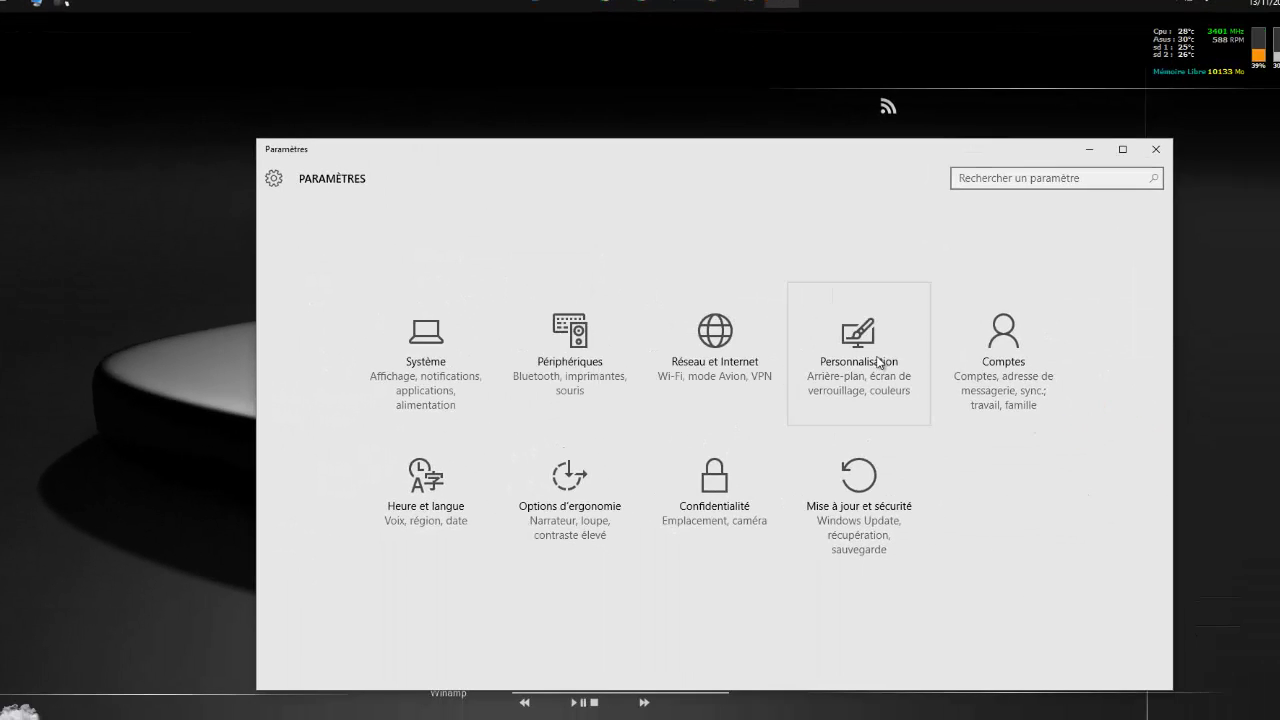
{"action": "left_click", "coordinate": [879, 363]}
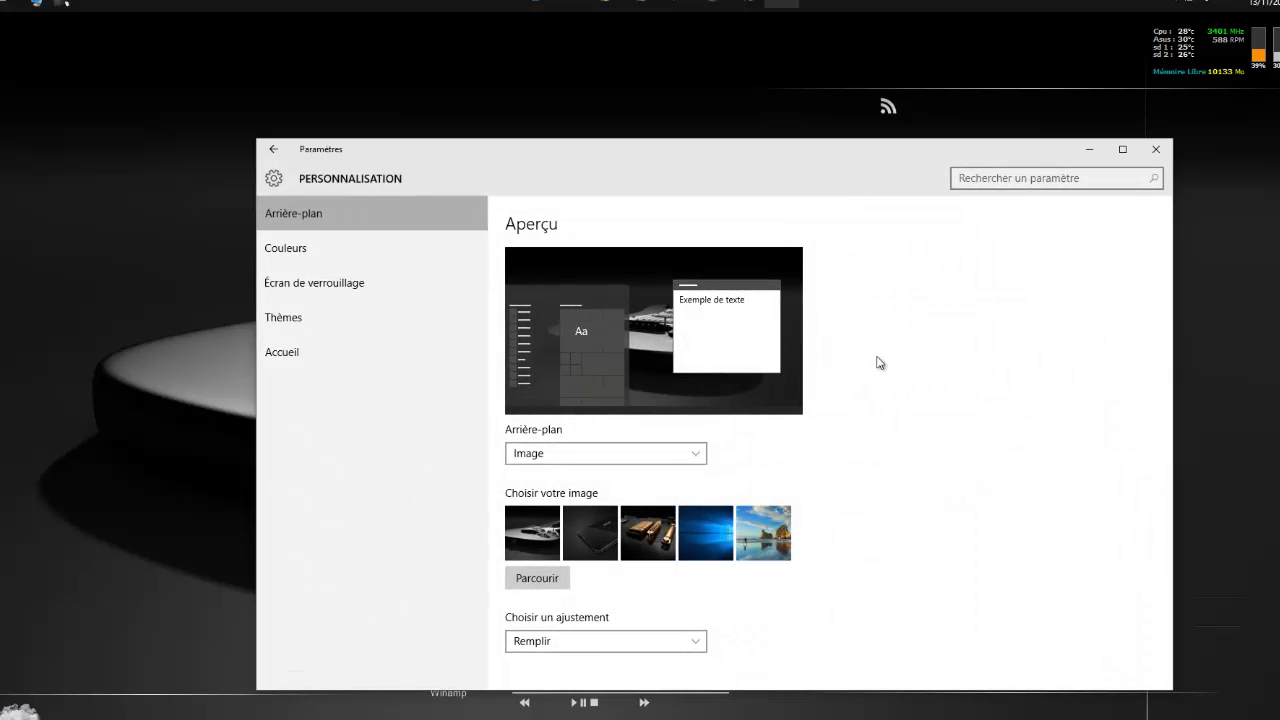
{"action": "scroll", "coordinate": [937, 452], "scroll_direction": "down", "scroll_amount": 1}
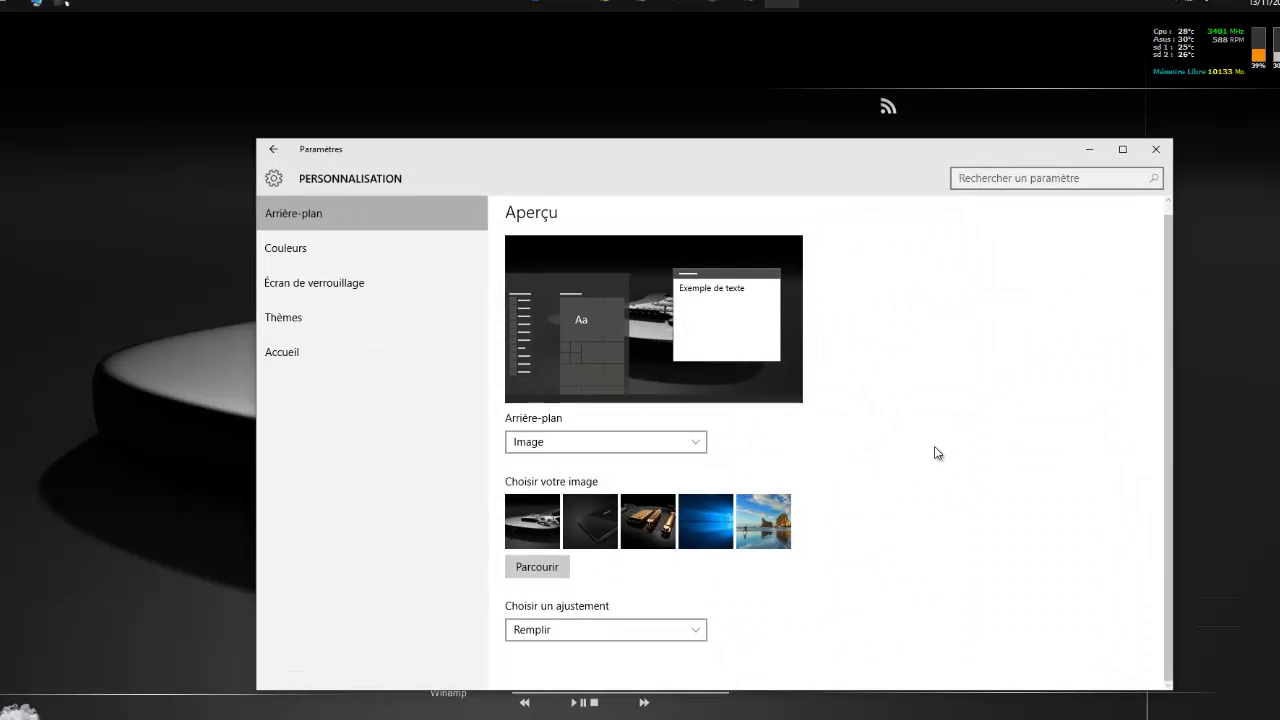
{"action": "left_click", "coordinate": [291, 247]}
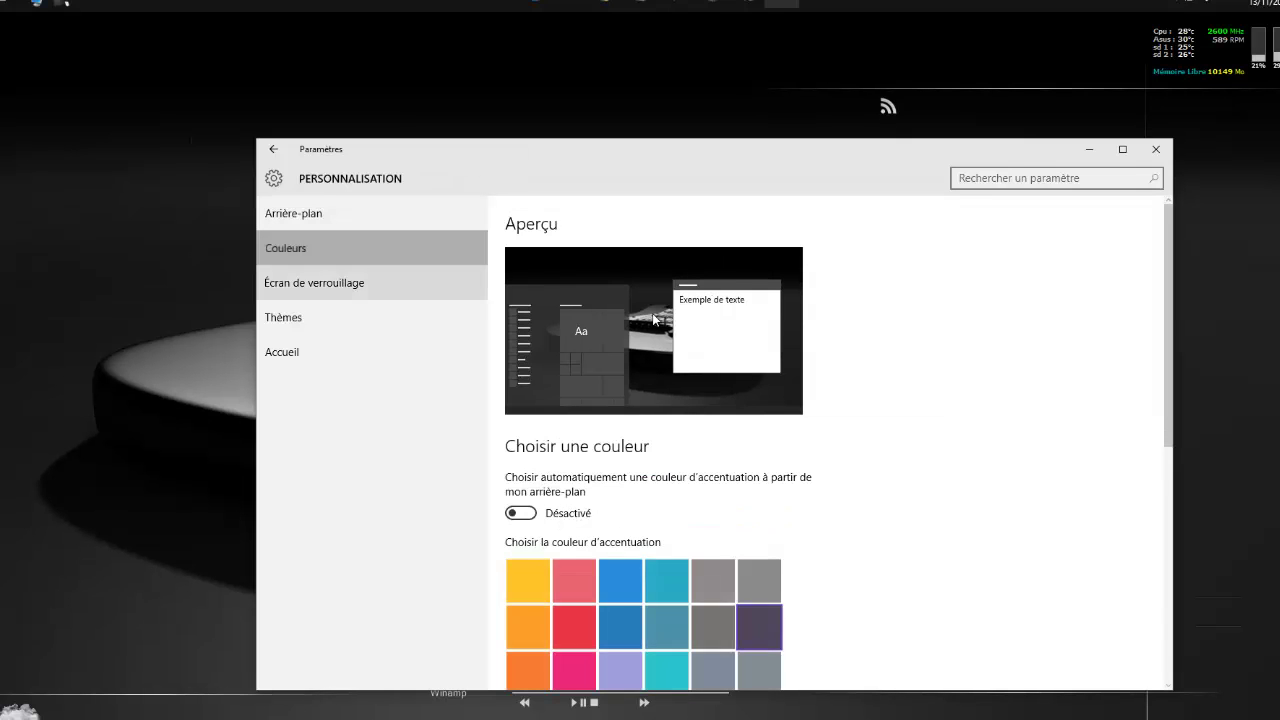
{"action": "scroll", "coordinate": [914, 489], "scroll_direction": "down", "scroll_amount": 5}
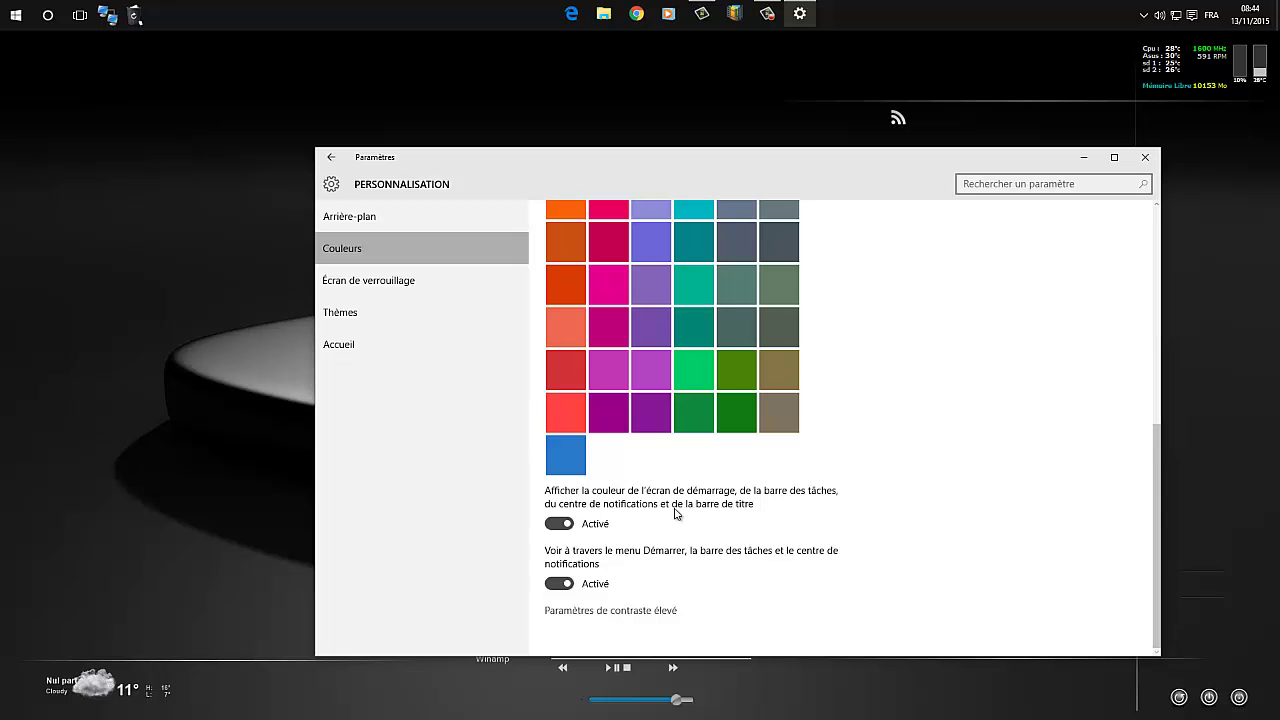
Open a File Explorer window, place it so it overlaps only part of Settings, and return to the Couleurs page
{"action": "left_click", "coordinate": [603, 13]}
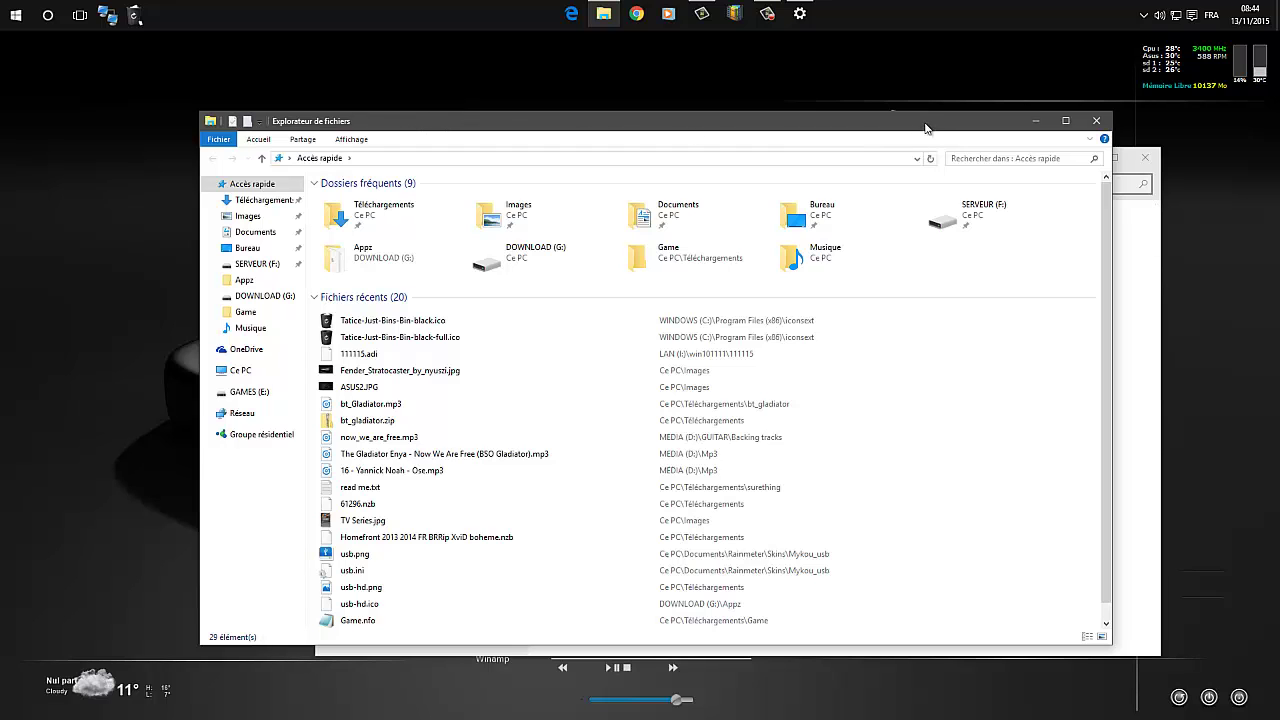
{"action": "left_click_drag", "start_coordinate": [926, 128], "coordinate": [820, 145]}
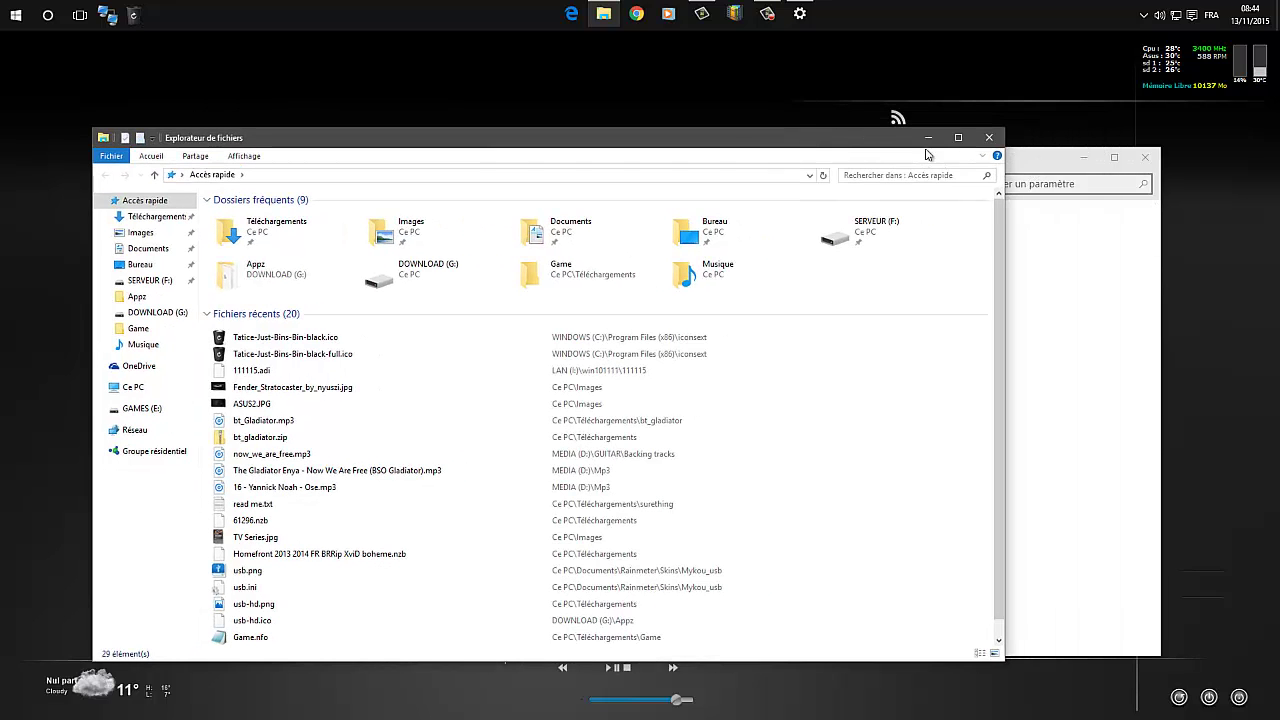
{"action": "left_click", "coordinate": [1032, 168]}
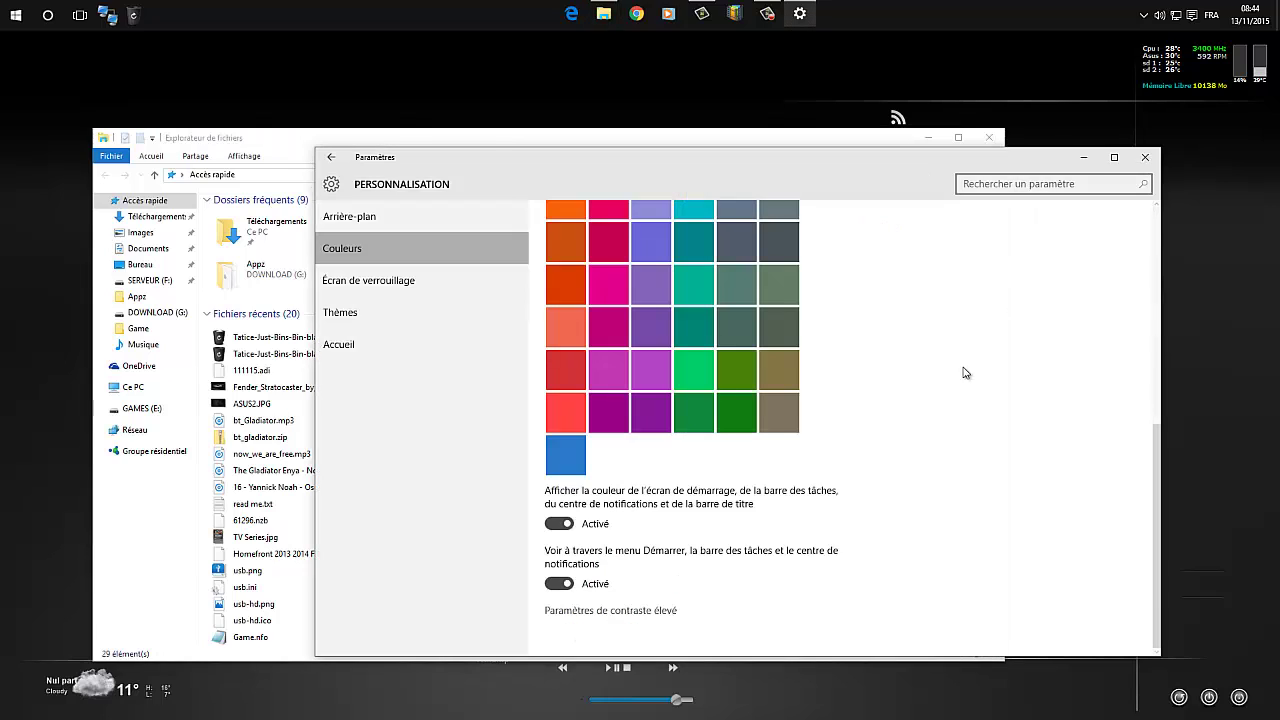
Set the accent colour to the single blue swatch below the colour grid and compare the File Explorer and Settings title bars
{"action": "left_click", "coordinate": [572, 463]}
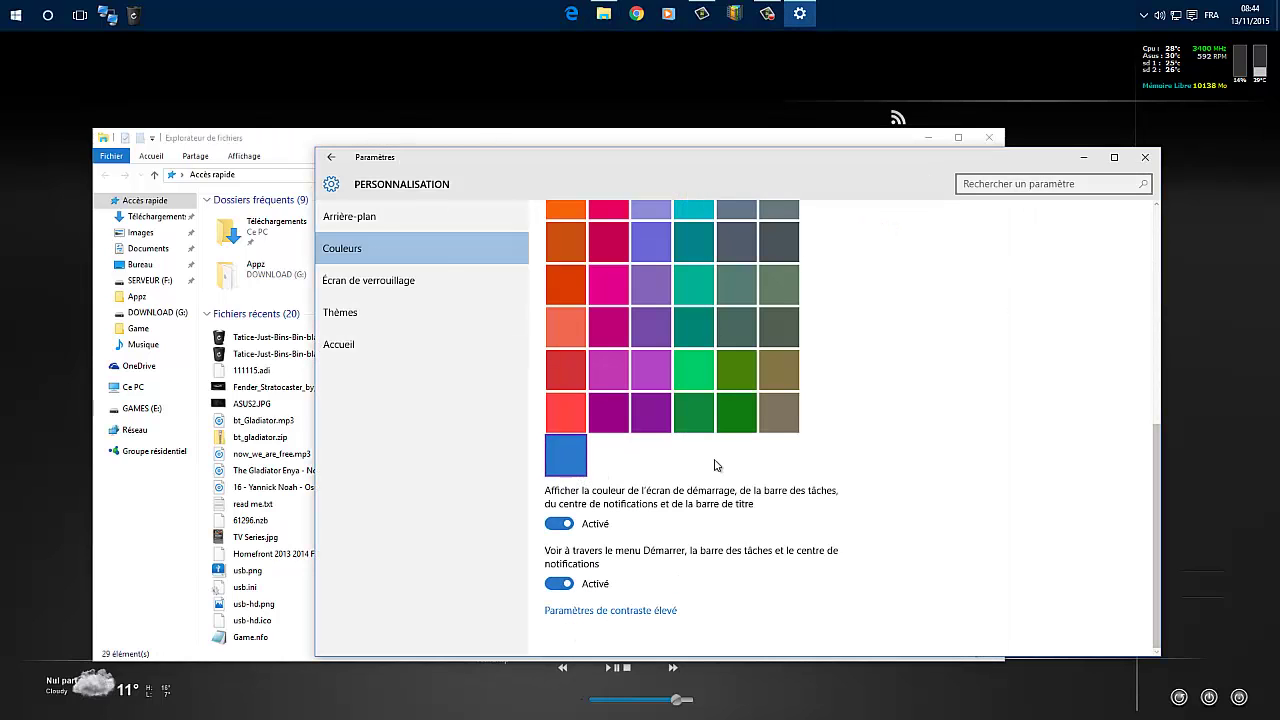
{"action": "left_click", "coordinate": [323, 132]}
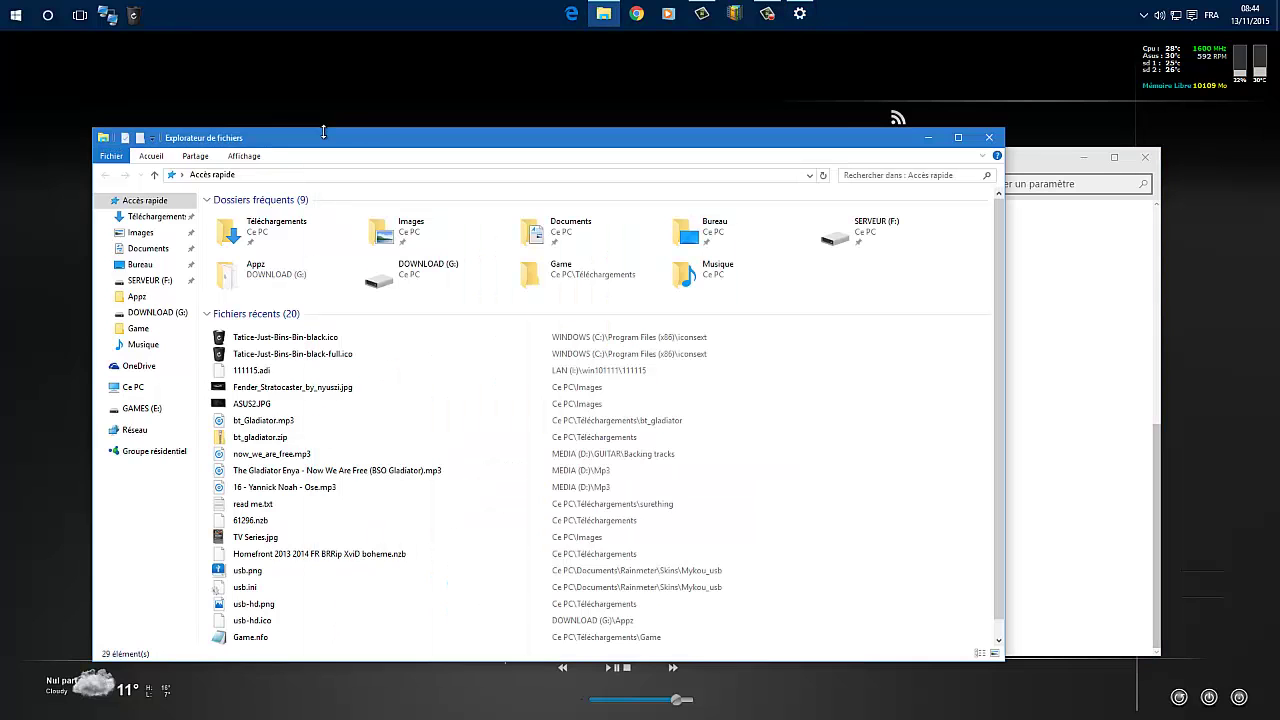
{"action": "left_click", "coordinate": [1026, 164]}
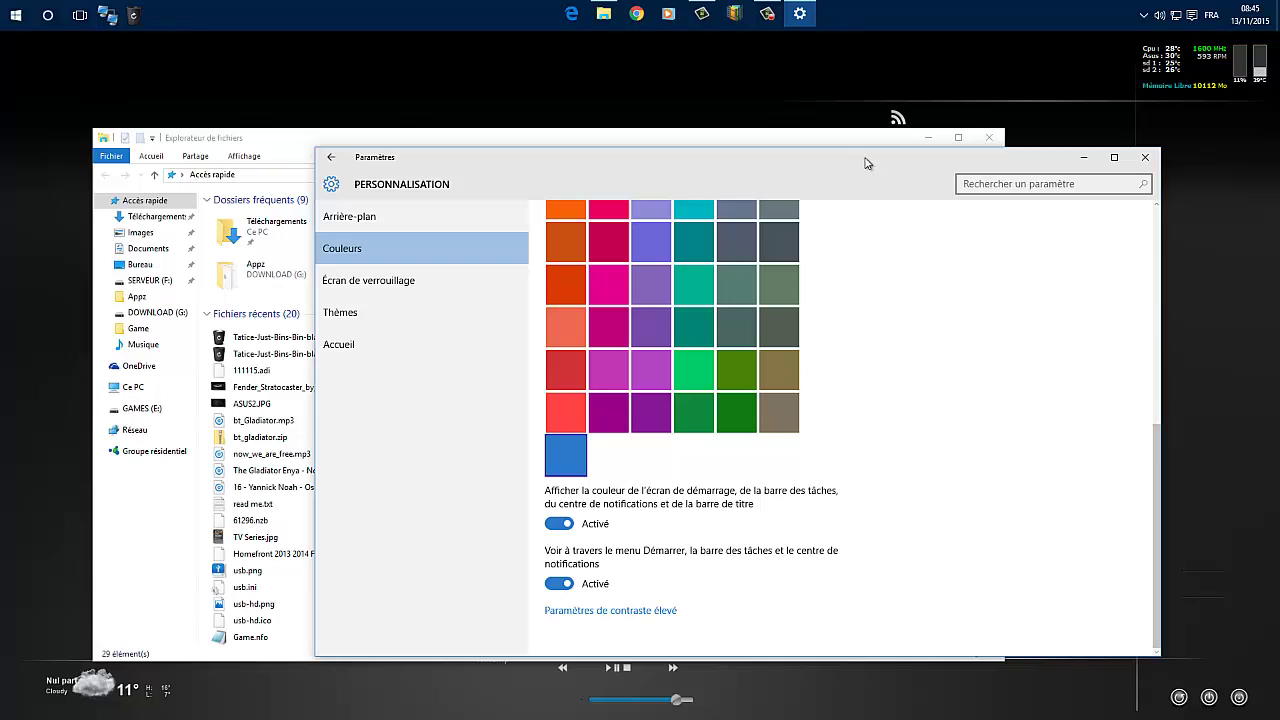
{"action": "left_click_drag", "start_coordinate": [861, 160], "coordinate": [925, 172]}
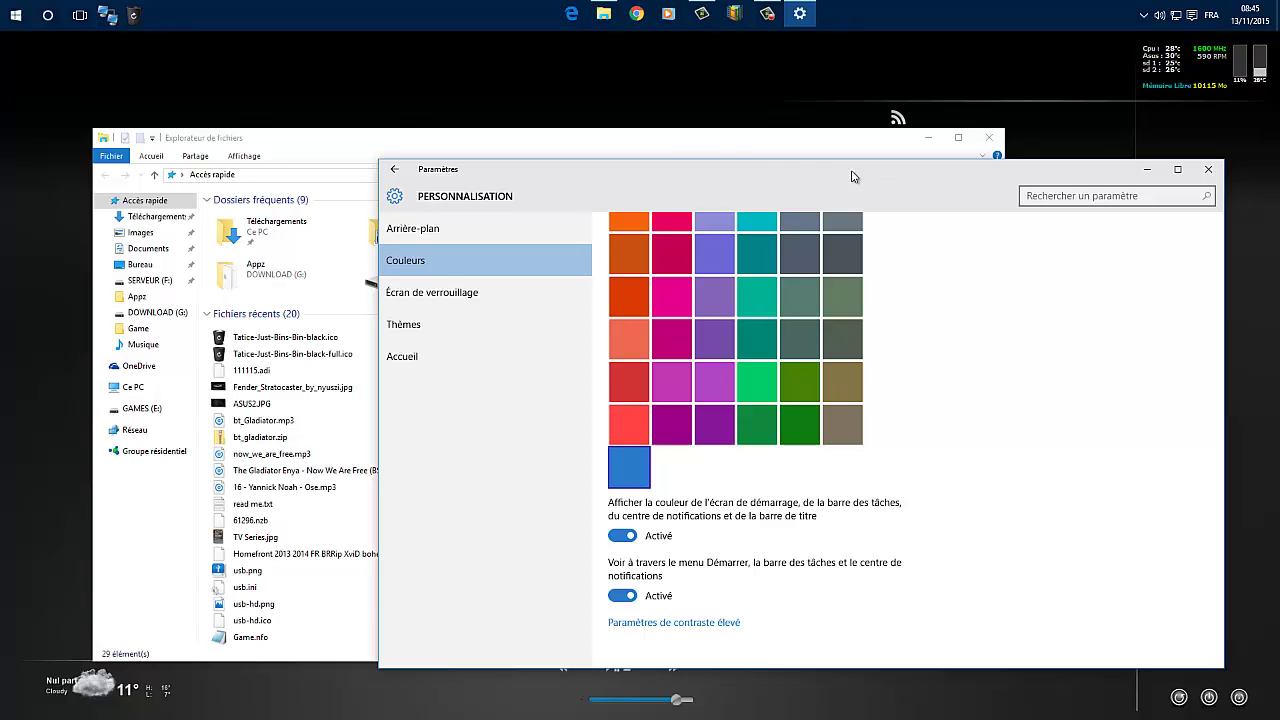
{"action": "left_click", "coordinate": [687, 147]}
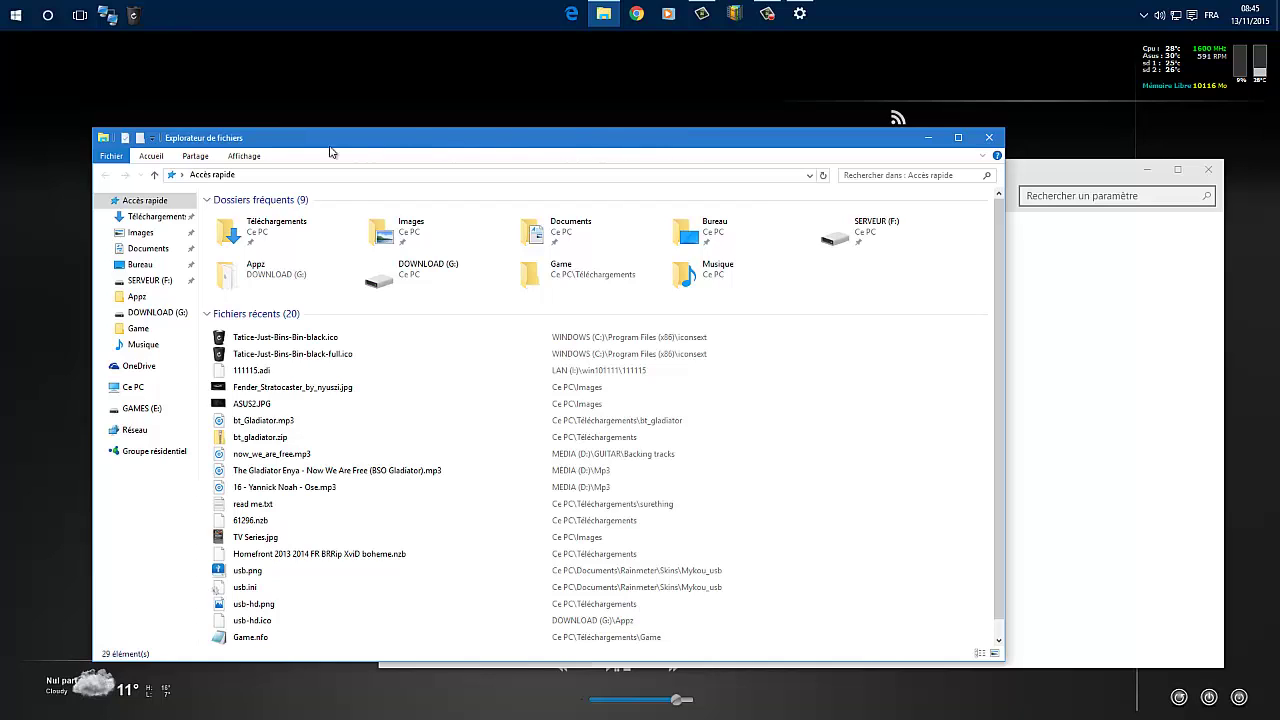
{"action": "left_click", "coordinate": [1040, 172]}
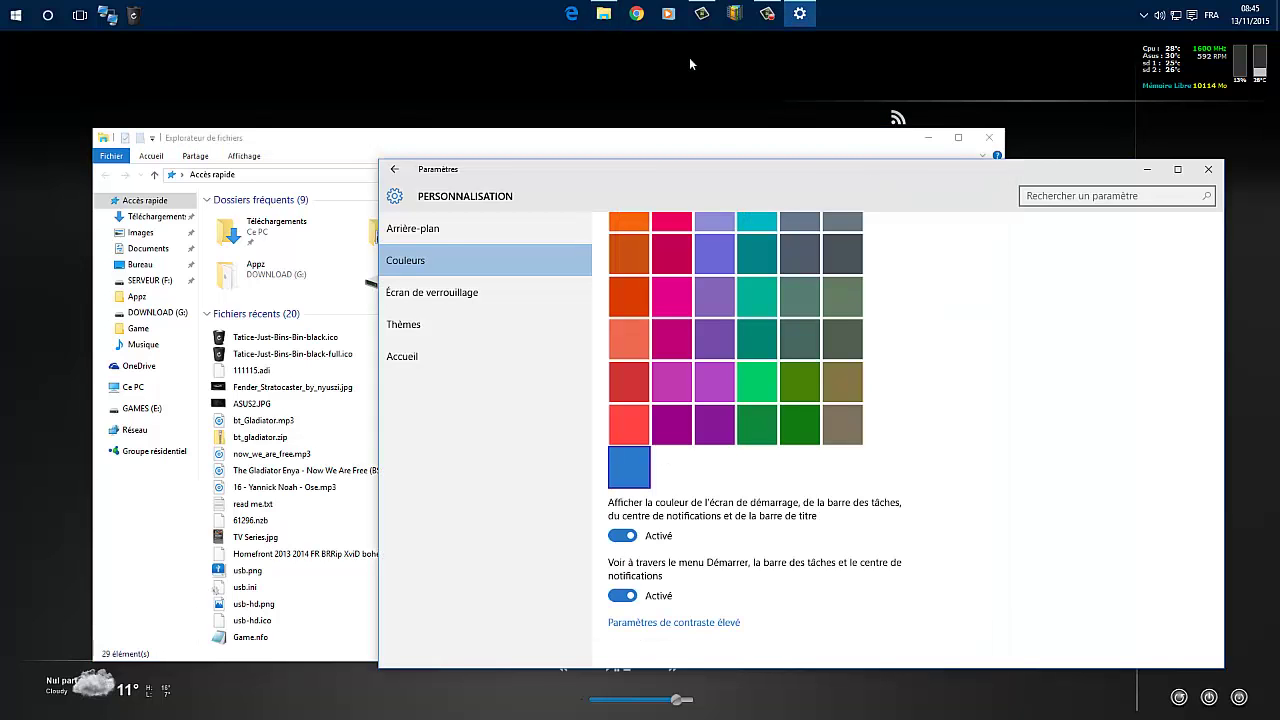
Open a second File Explorer window to compare active and inactive title bars, close it, and return to Settings
{"action": "left_click", "coordinate": [604, 14]}
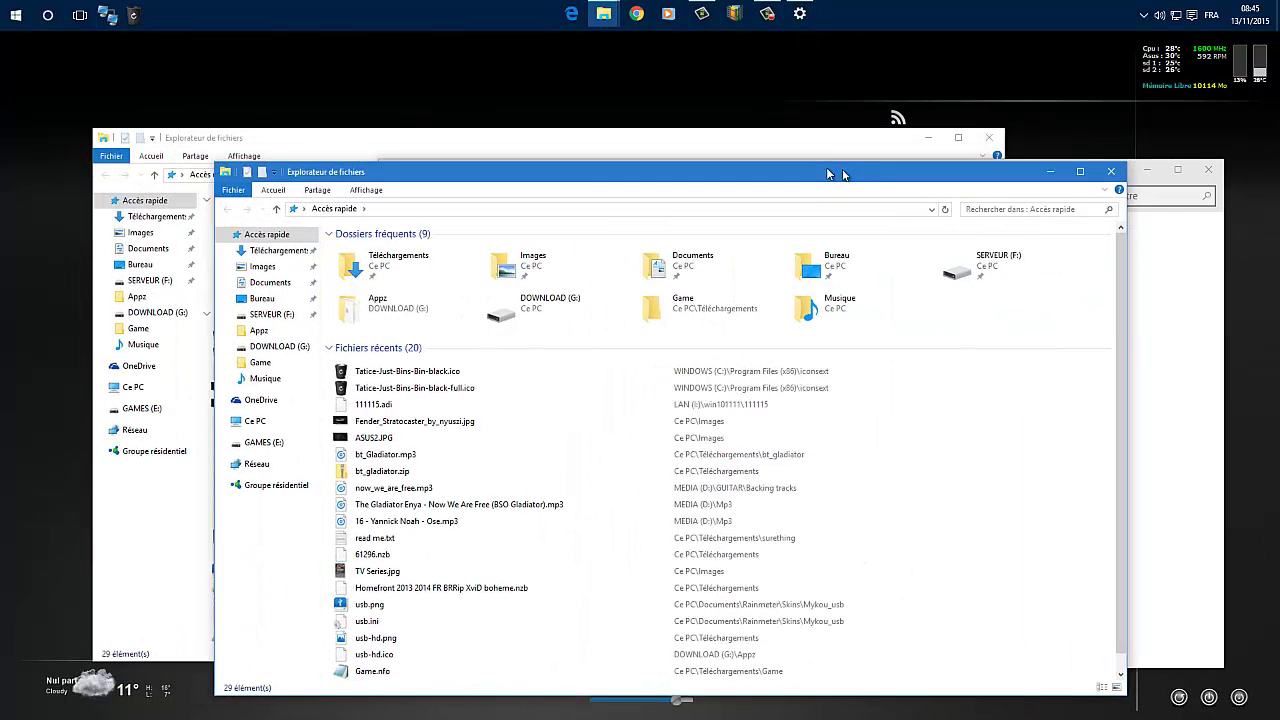
{"action": "left_click", "coordinate": [633, 137]}
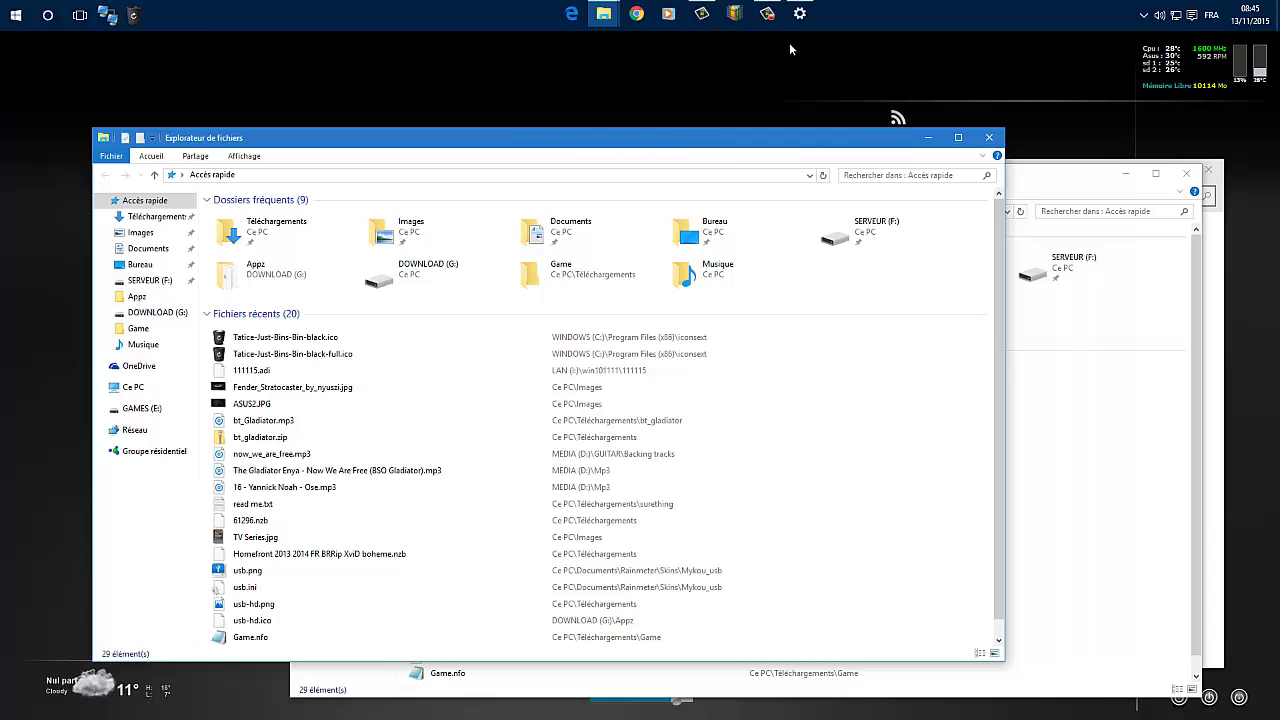
{"action": "left_click", "coordinate": [1186, 173]}
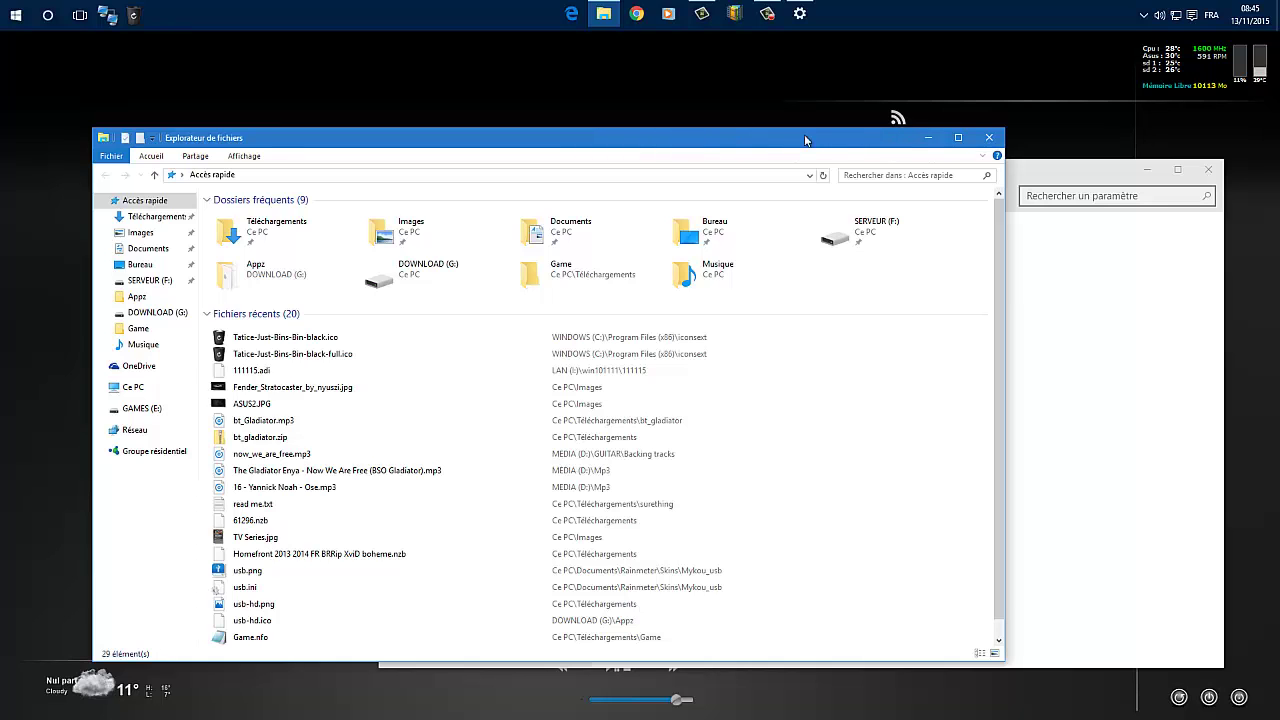
{"action": "left_click", "coordinate": [1052, 172]}
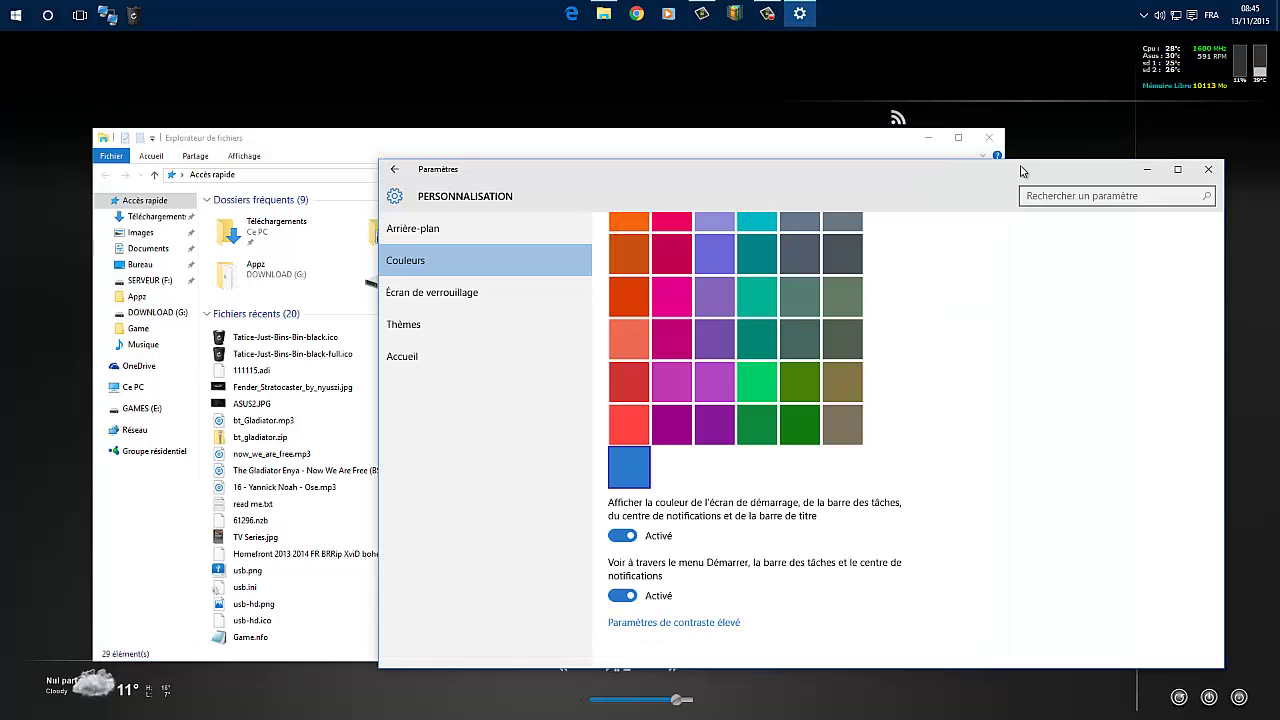
Close Settings and open a second File Explorer window
{"action": "left_click", "coordinate": [1208, 169]}
{"action": "middle_click", "coordinate": [603, 13]}
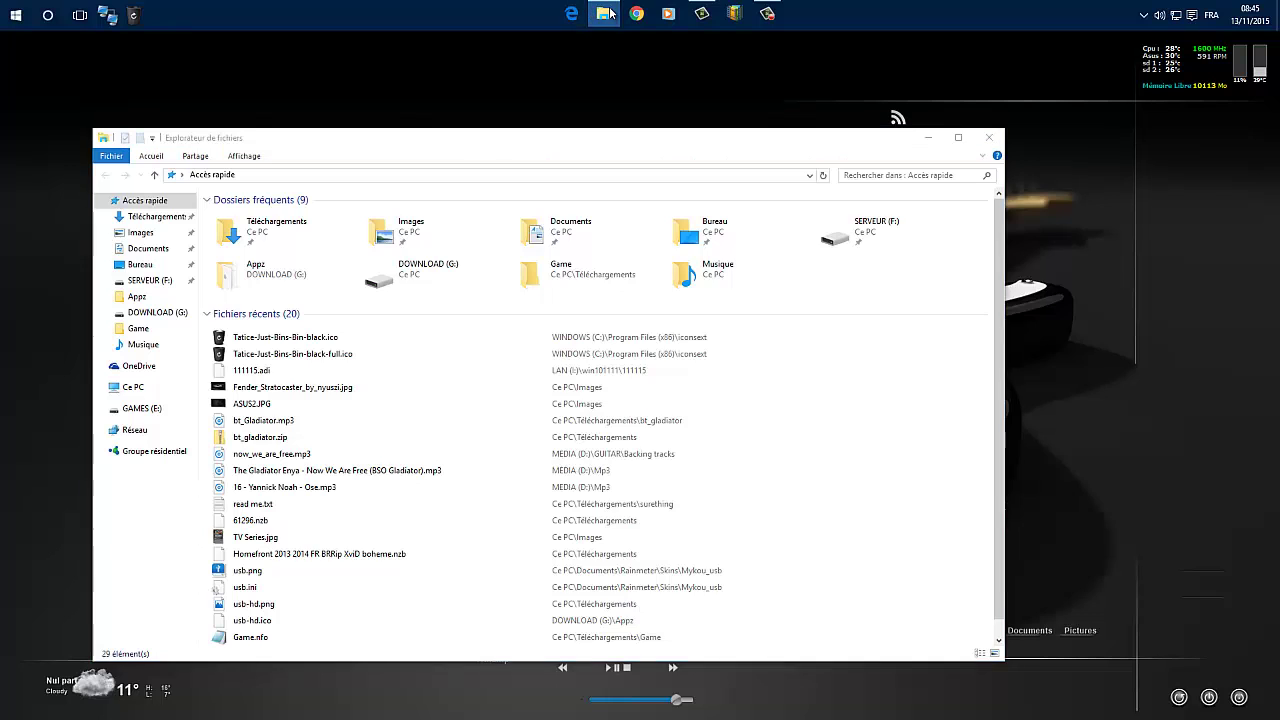
Alternate focus between the two File Explorer windows to compare their title bar colours, and move the second one closer to the first
{"action": "left_click", "coordinate": [741, 151]}
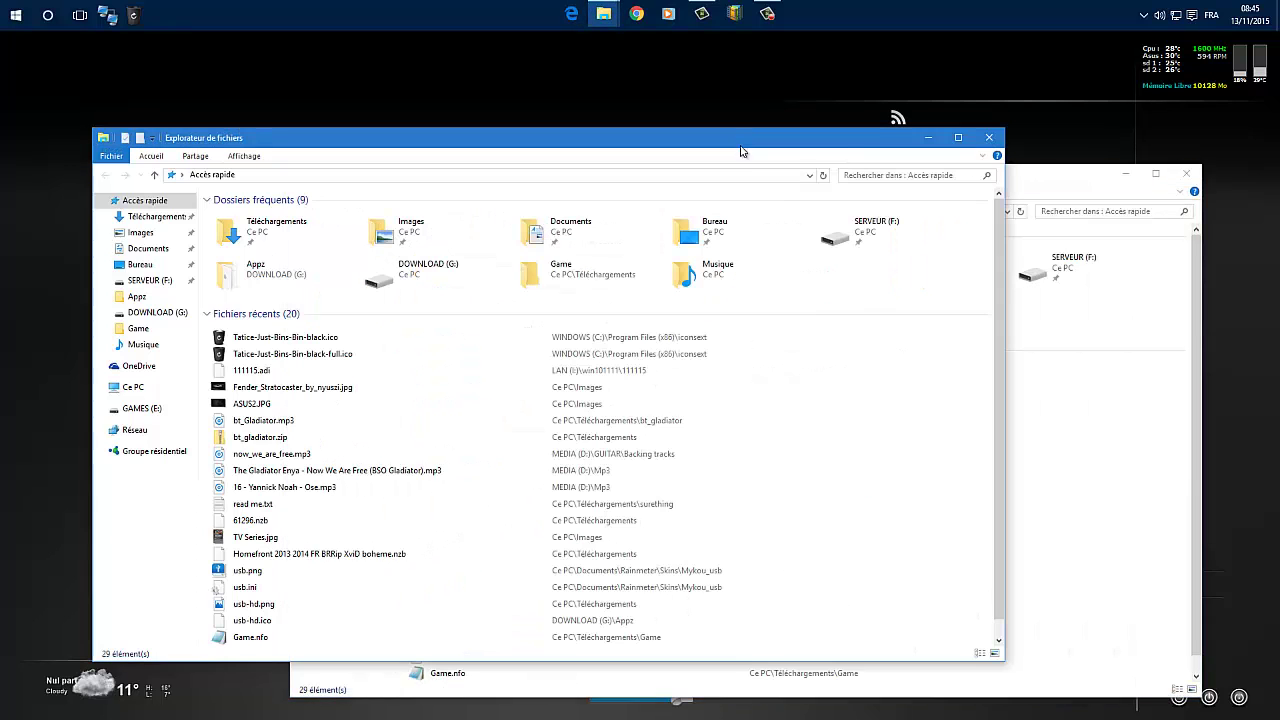
{"action": "left_click", "coordinate": [1029, 181]}
{"action": "left_click", "coordinate": [516, 141]}
{"action": "left_click", "coordinate": [1043, 180]}
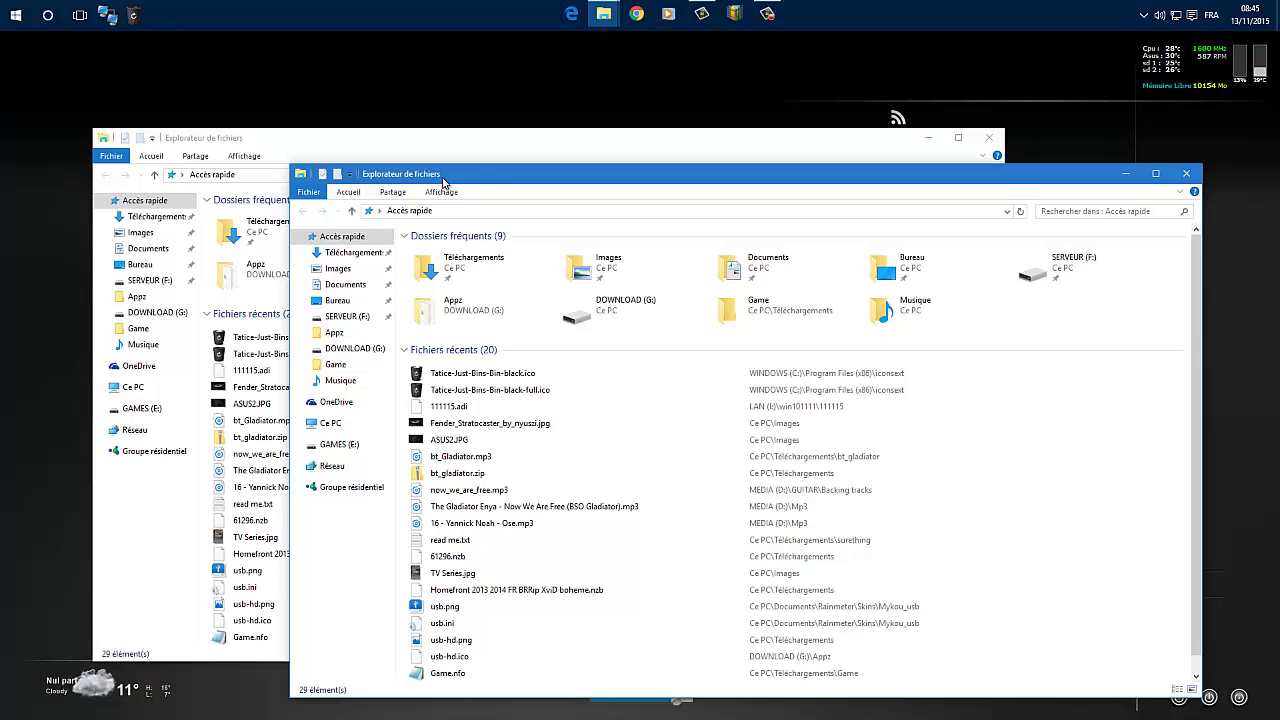
{"action": "left_click_drag", "start_coordinate": [524, 176], "coordinate": [481, 162]}
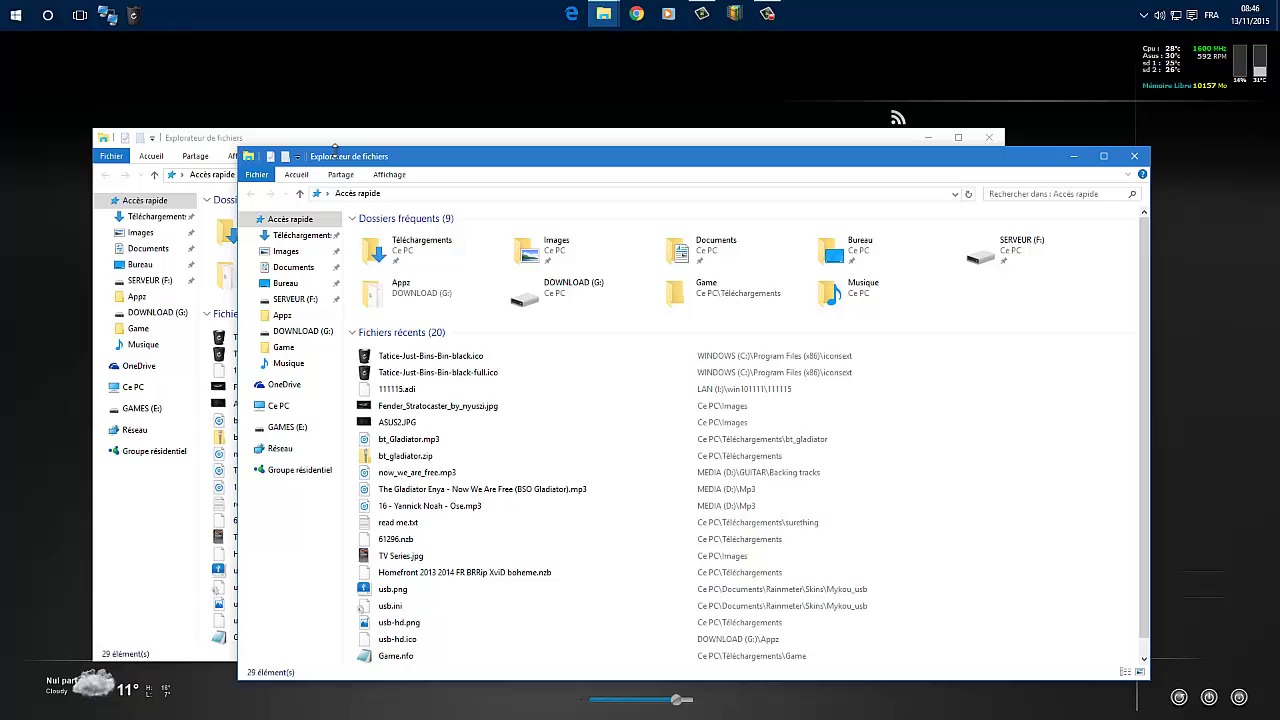
Close both File Explorer windows and open the full Windows Settings through the notification centre
{"action": "left_click", "coordinate": [1134, 157]}
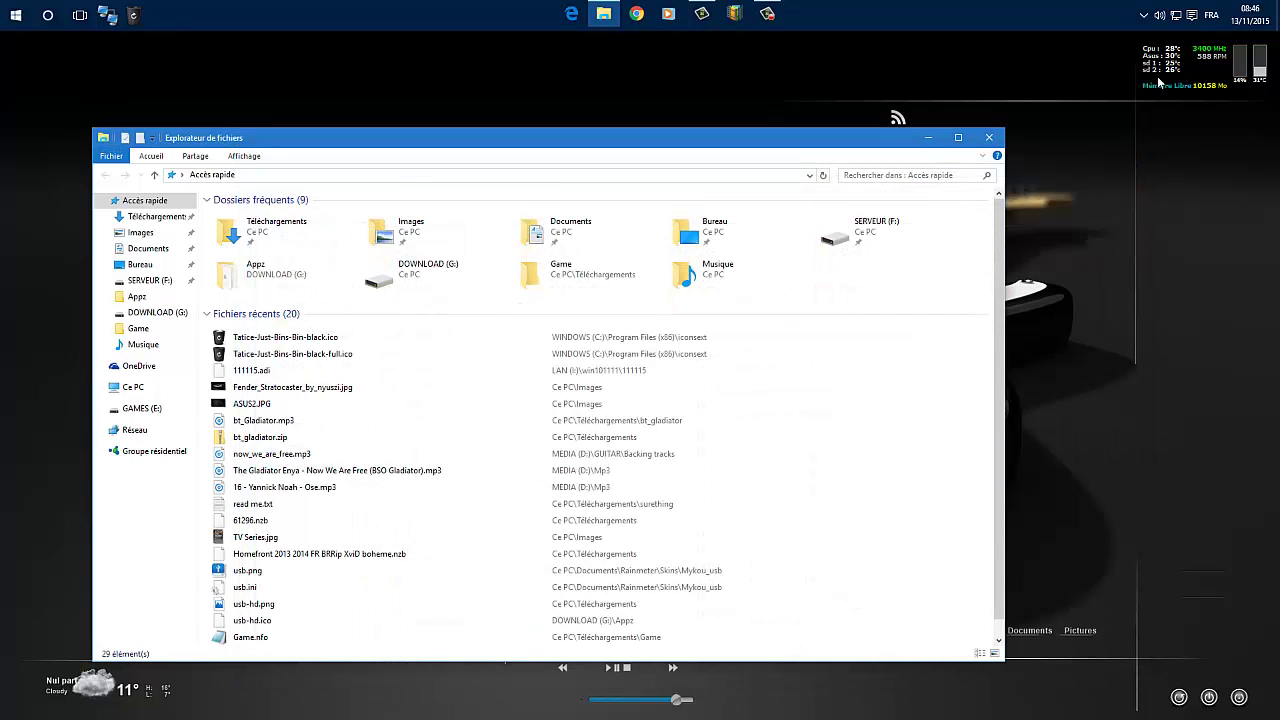
{"action": "left_click", "coordinate": [989, 139]}
{"action": "left_click", "coordinate": [1191, 15]}
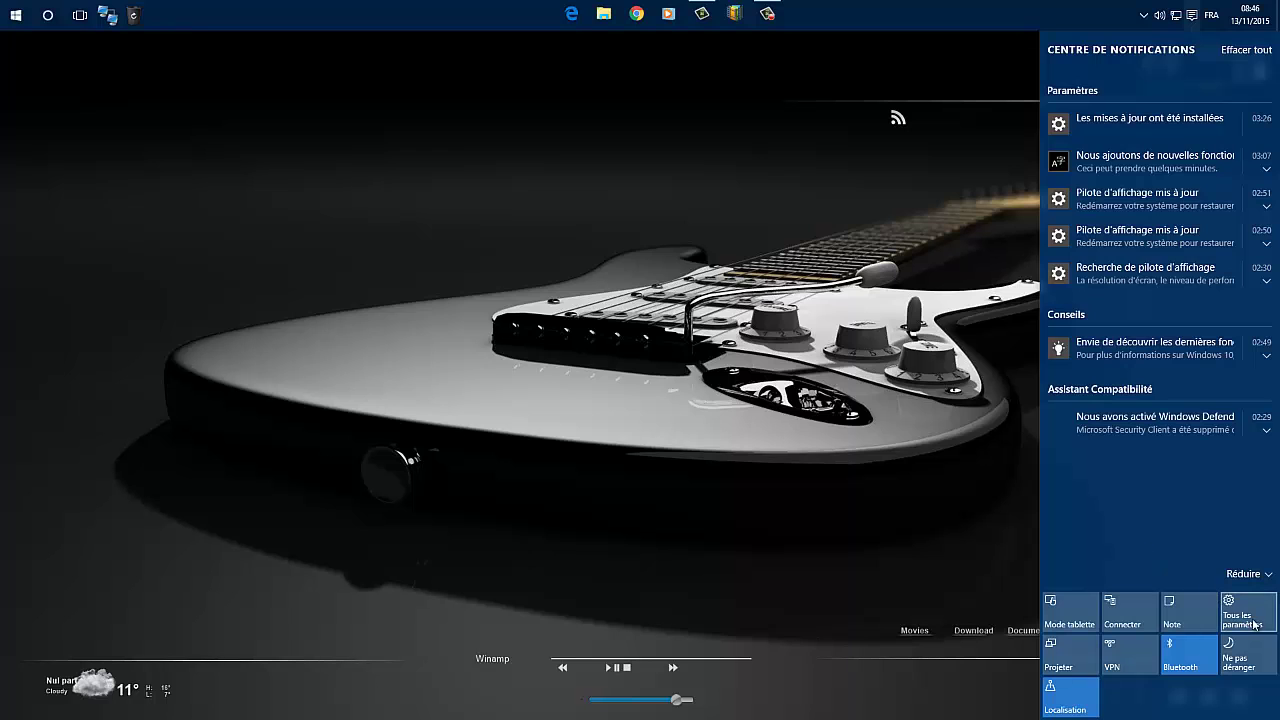
{"action": "left_click", "coordinate": [1248, 616]}
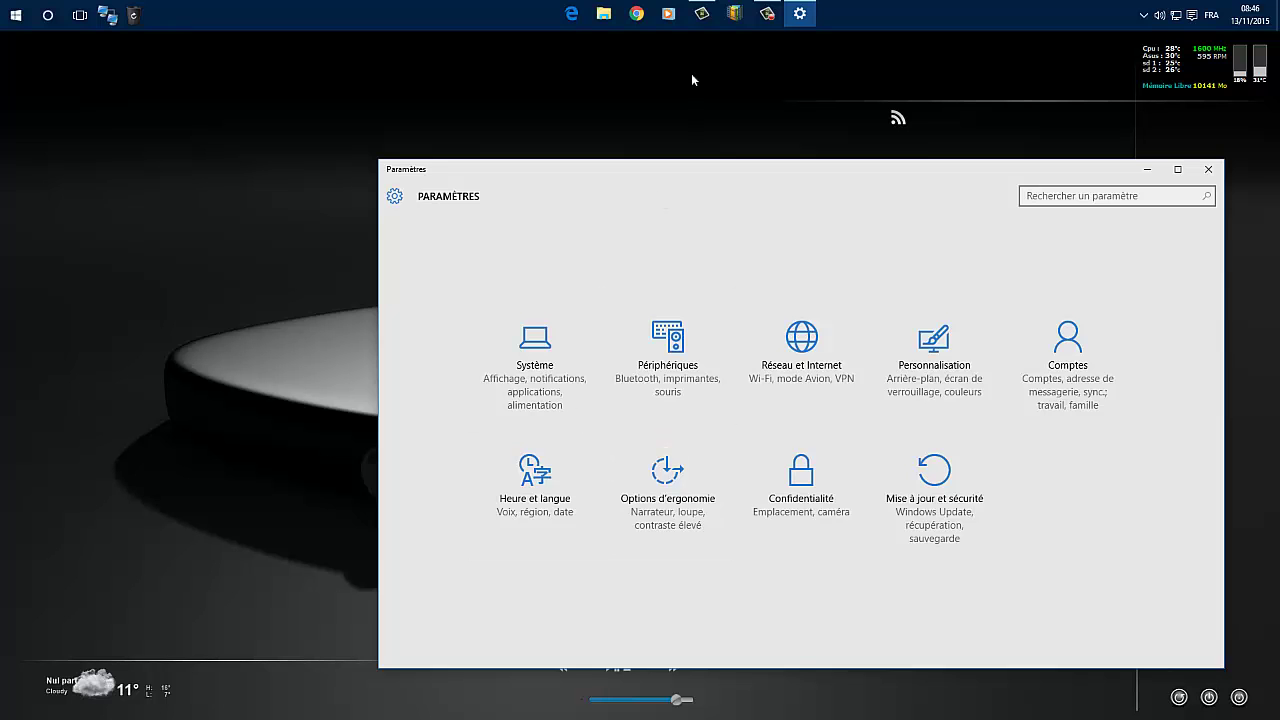
Open a File Explorer window and view the system properties of Ce PC
{"action": "left_click", "coordinate": [603, 14]}
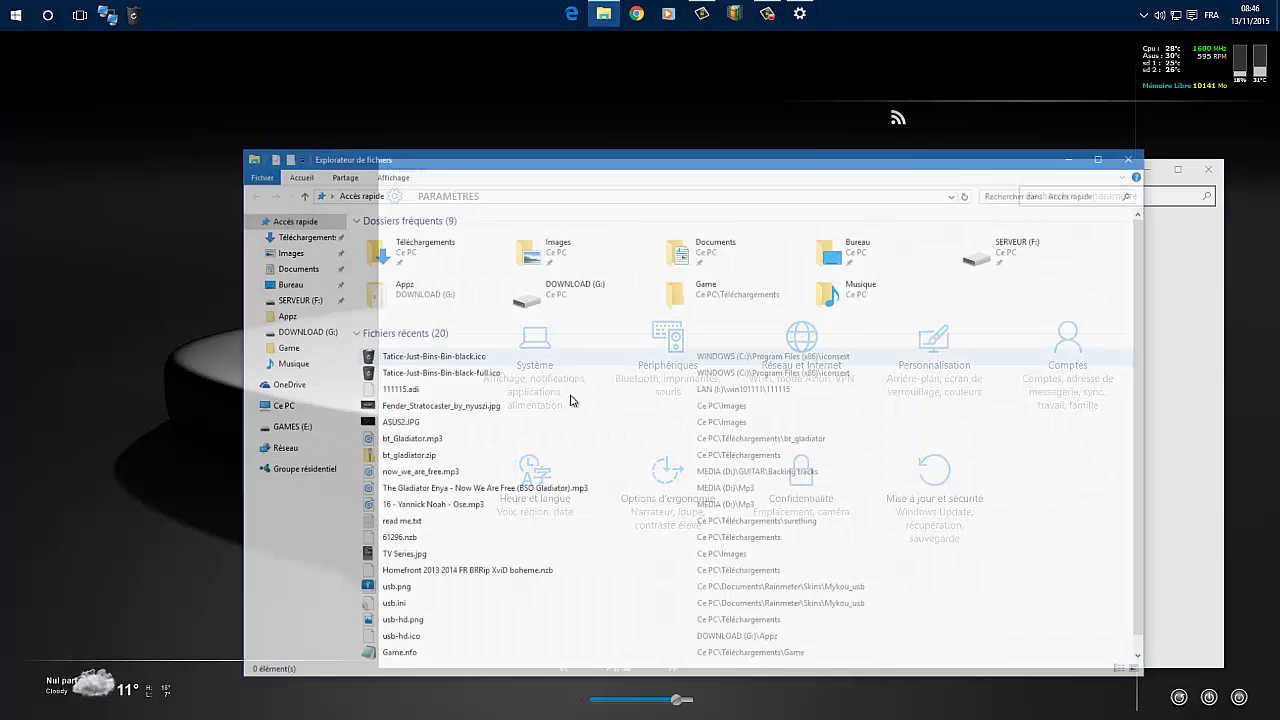
{"action": "right_click", "coordinate": [285, 408]}
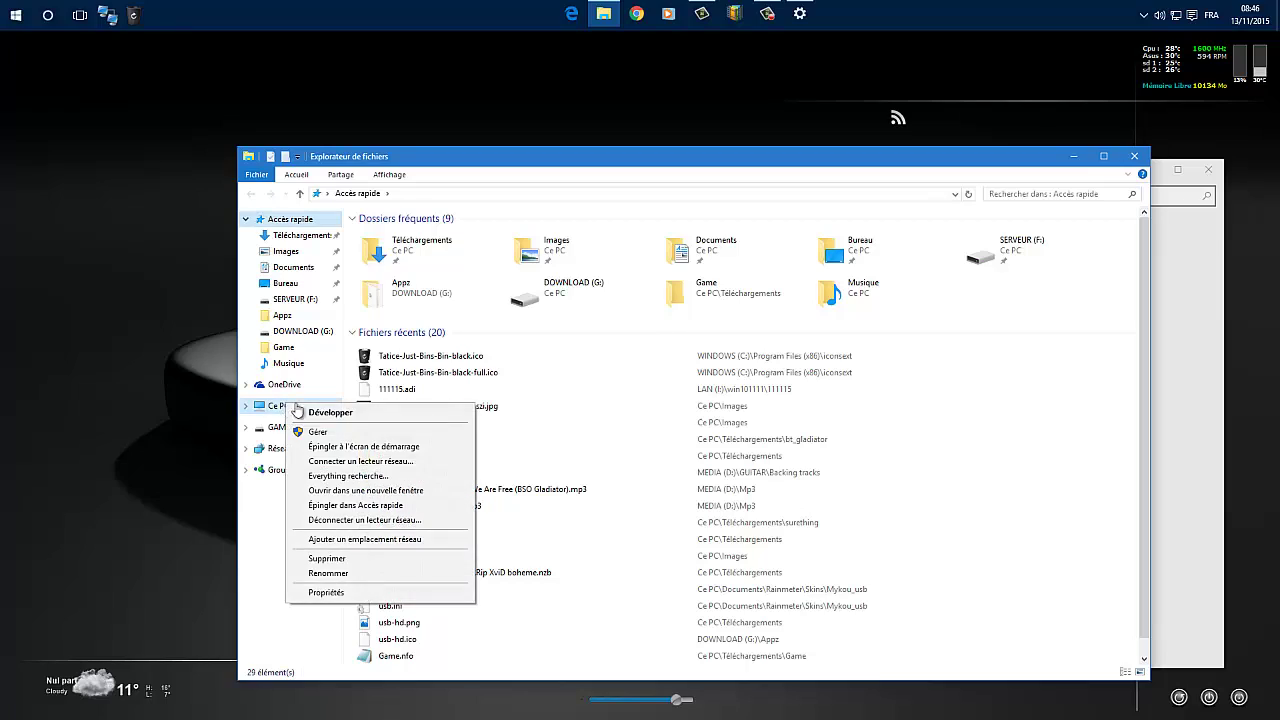
{"action": "left_click", "coordinate": [370, 593]}
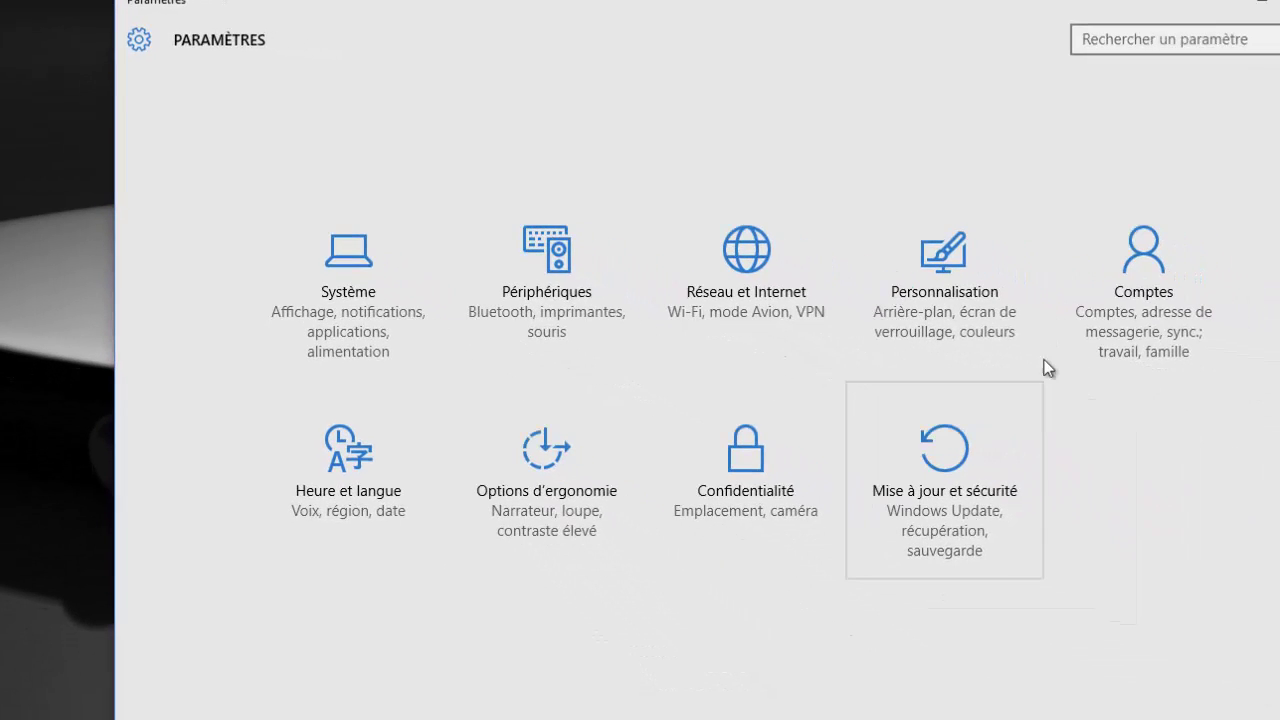
View the Activation page of Mise à jour et sécurité in Settings and return to the Settings home page
{"action": "left_click", "coordinate": [960, 466]}
{"action": "left_click", "coordinate": [165, 280]}
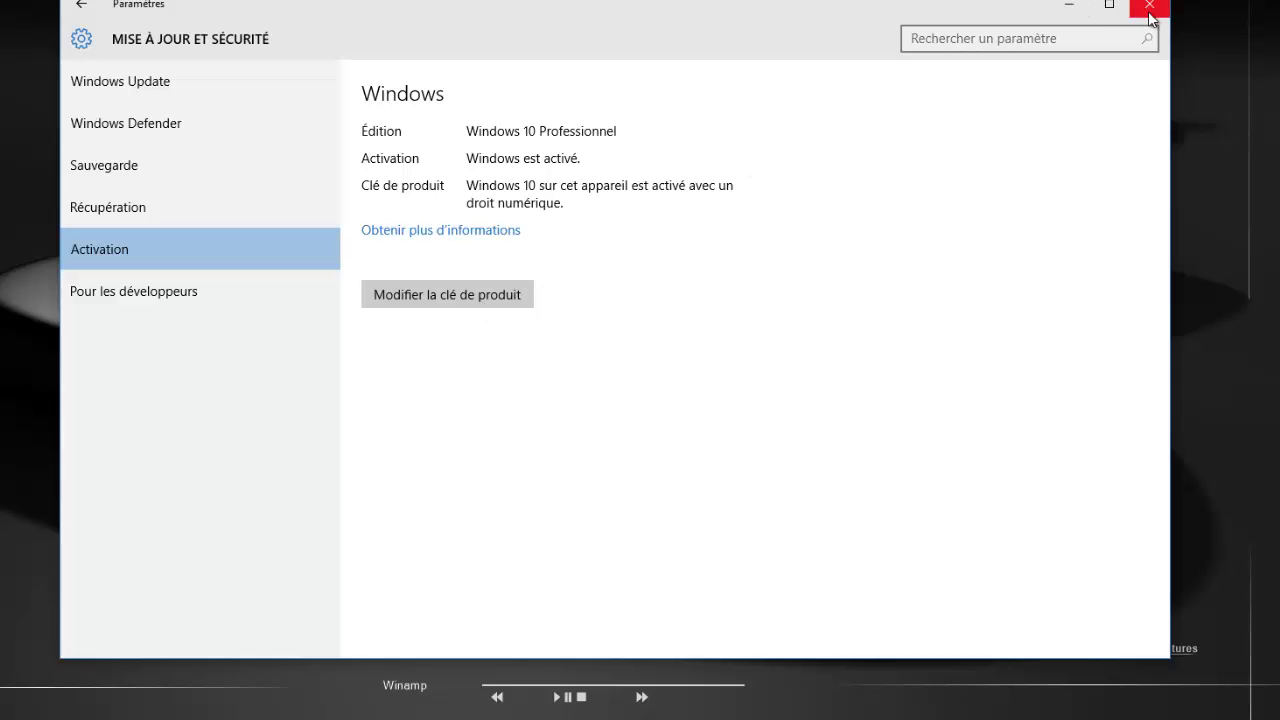
{"action": "left_click", "coordinate": [82, 8]}
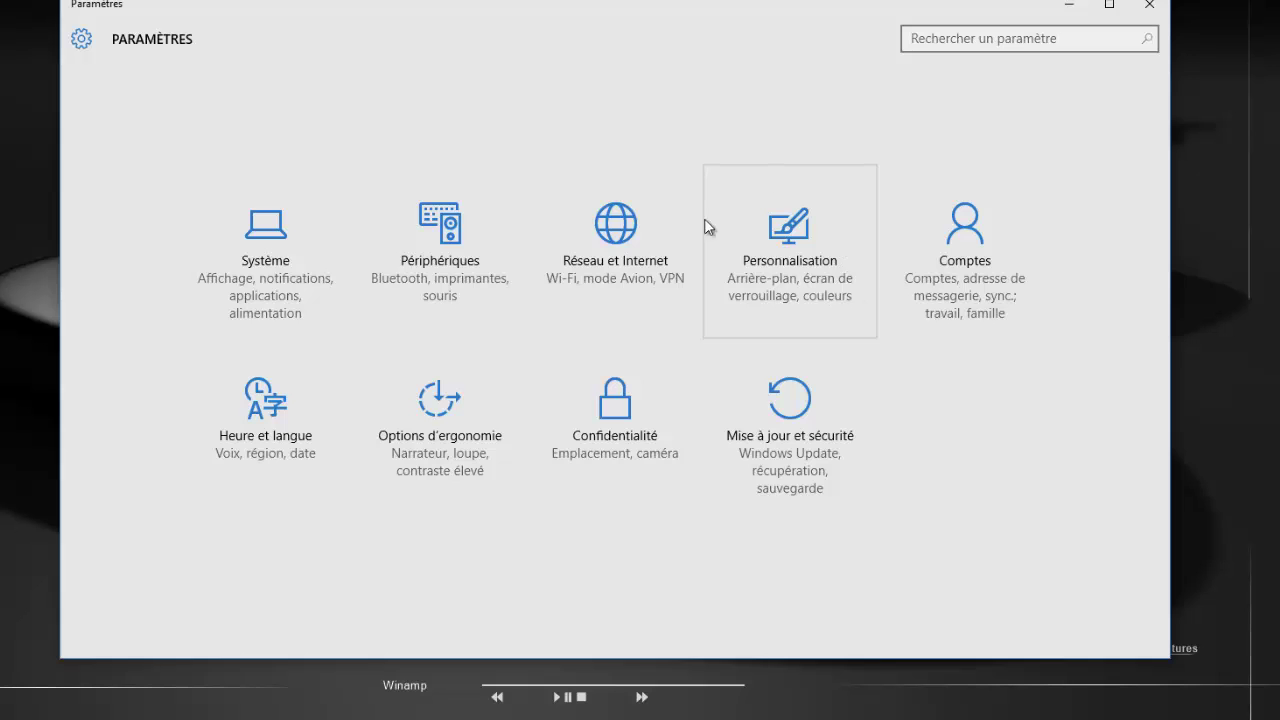
View the available lock screen background types in the Personnalisation settings without choosing another one
{"action": "left_click", "coordinate": [831, 267]}
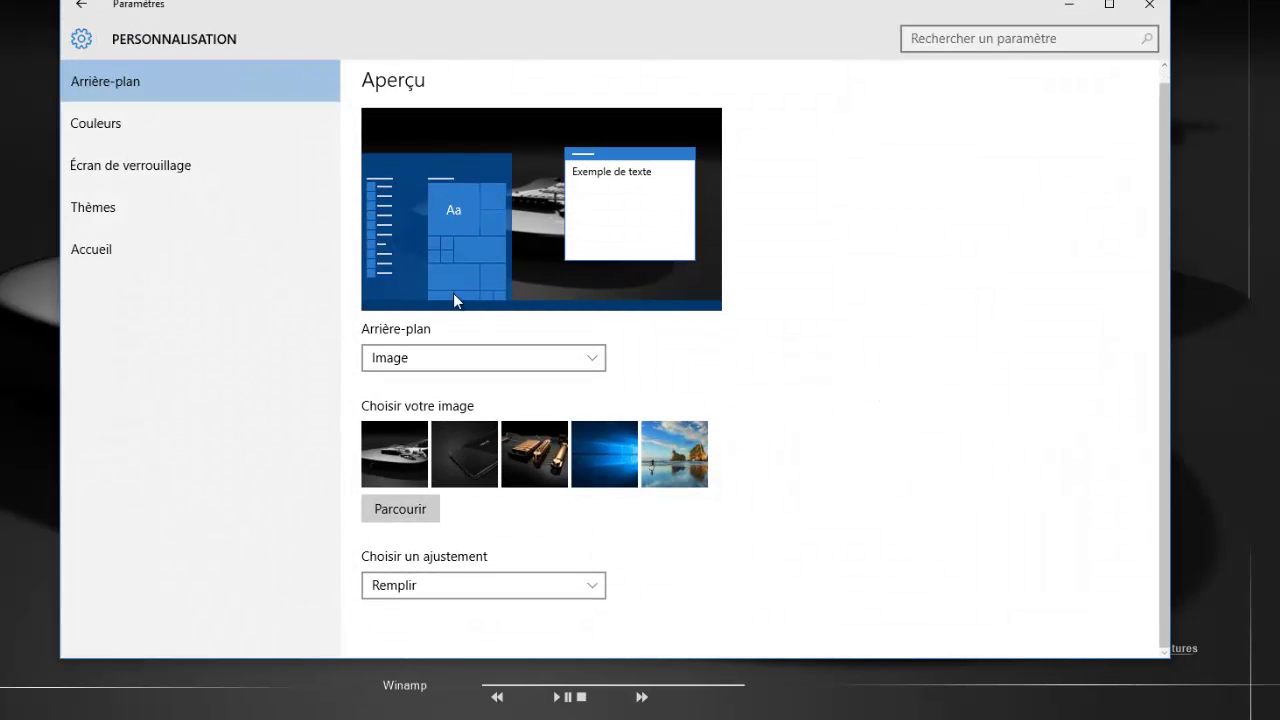
{"action": "left_click", "coordinate": [122, 165]}
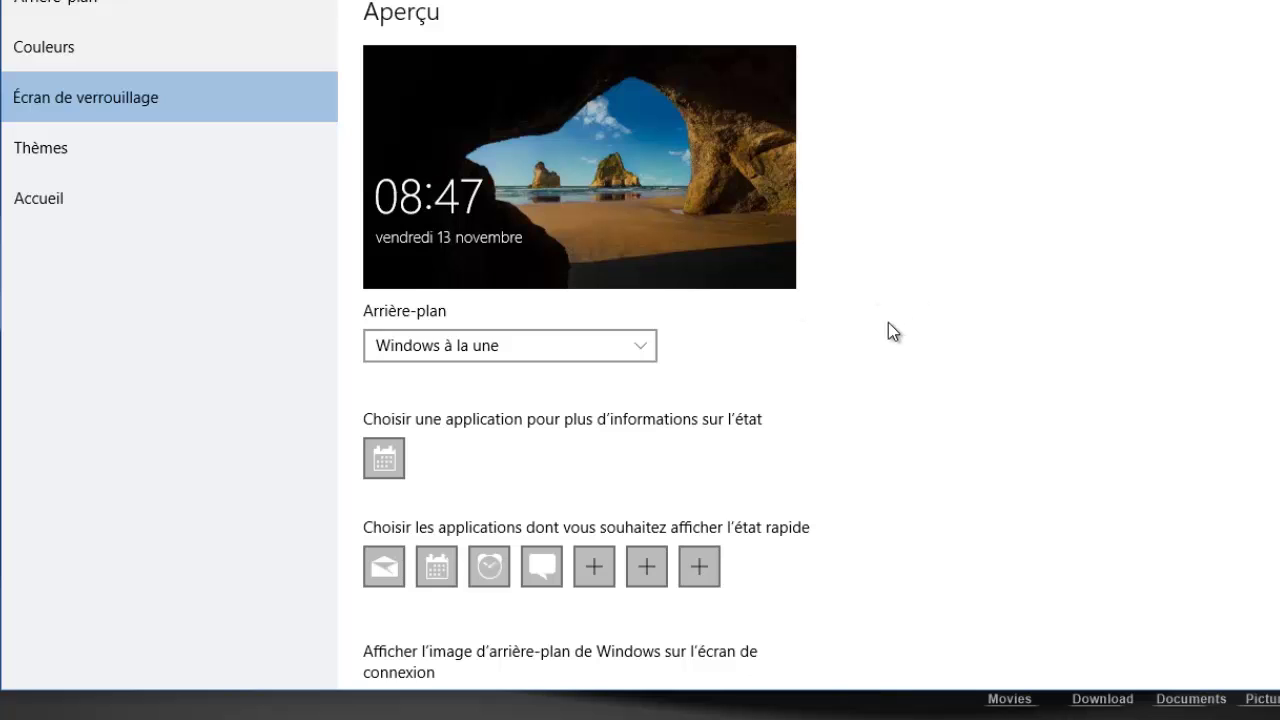
{"action": "left_click", "coordinate": [645, 347]}
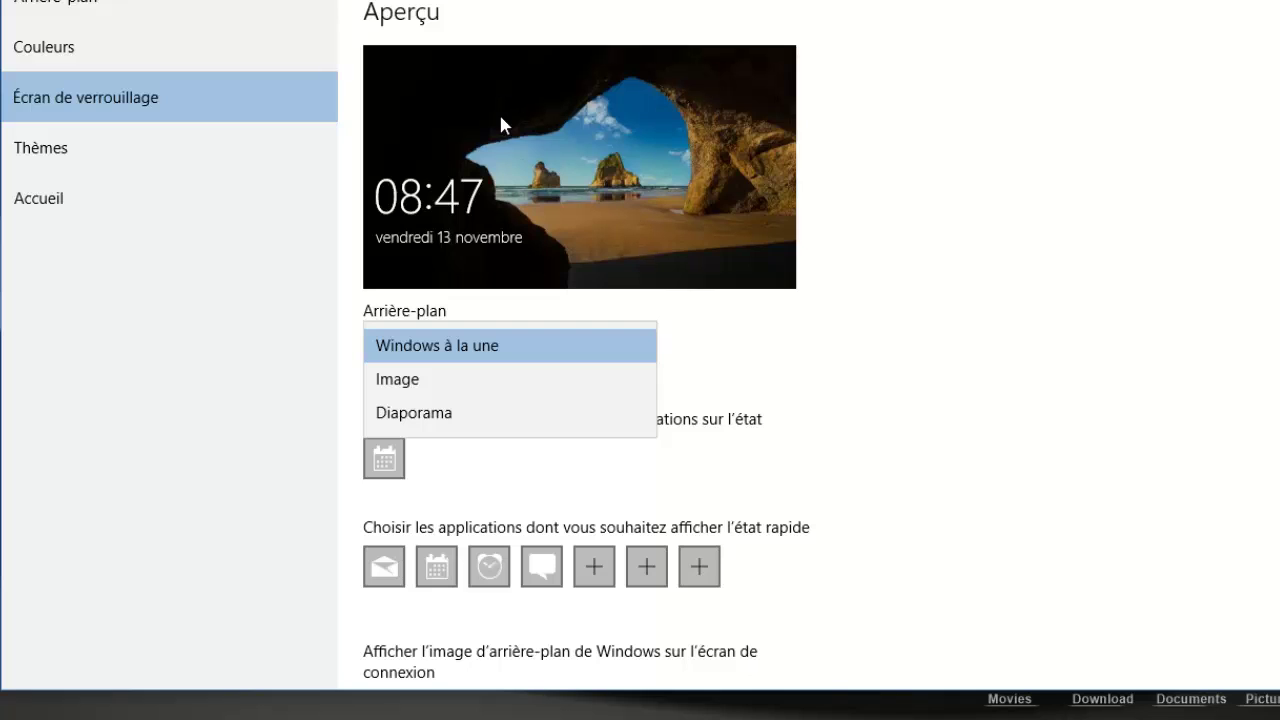
{"action": "left_click", "coordinate": [965, 372]}
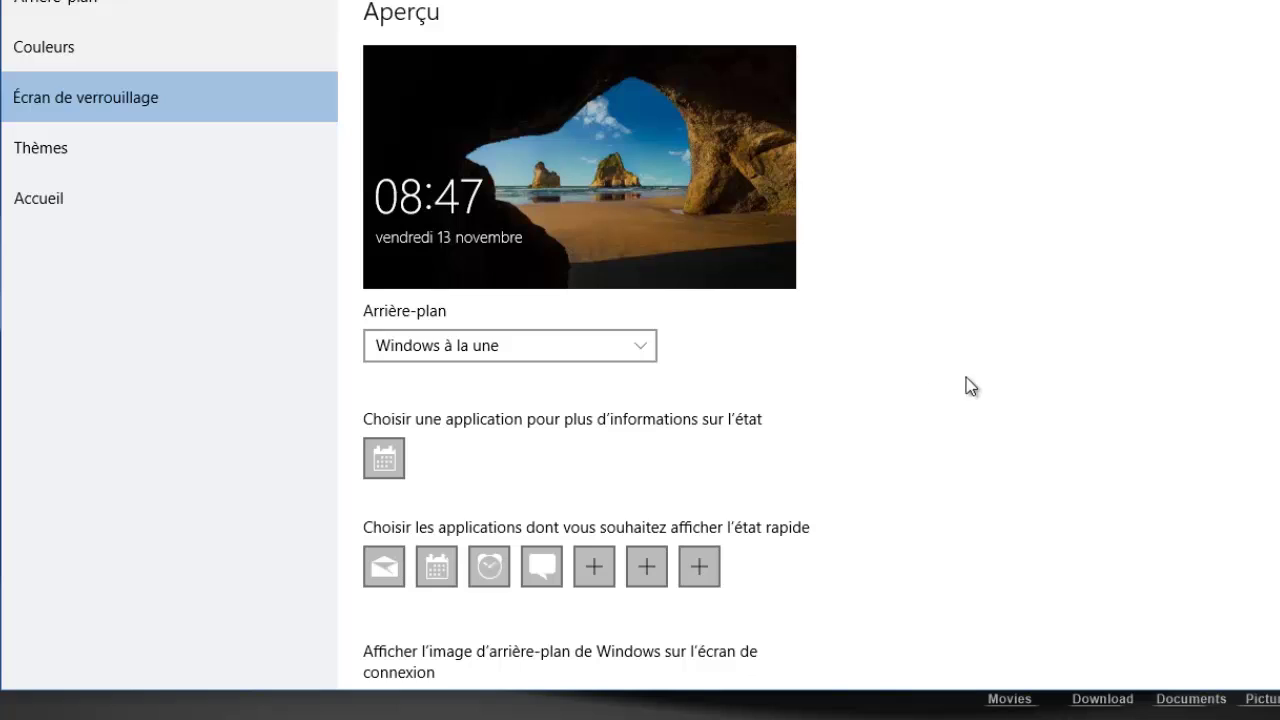
Open the classic theme settings from the Thèmes page and view their Sons and Couleur options
{"action": "left_click", "coordinate": [62, 150]}
{"action": "left_click", "coordinate": [423, 57]}
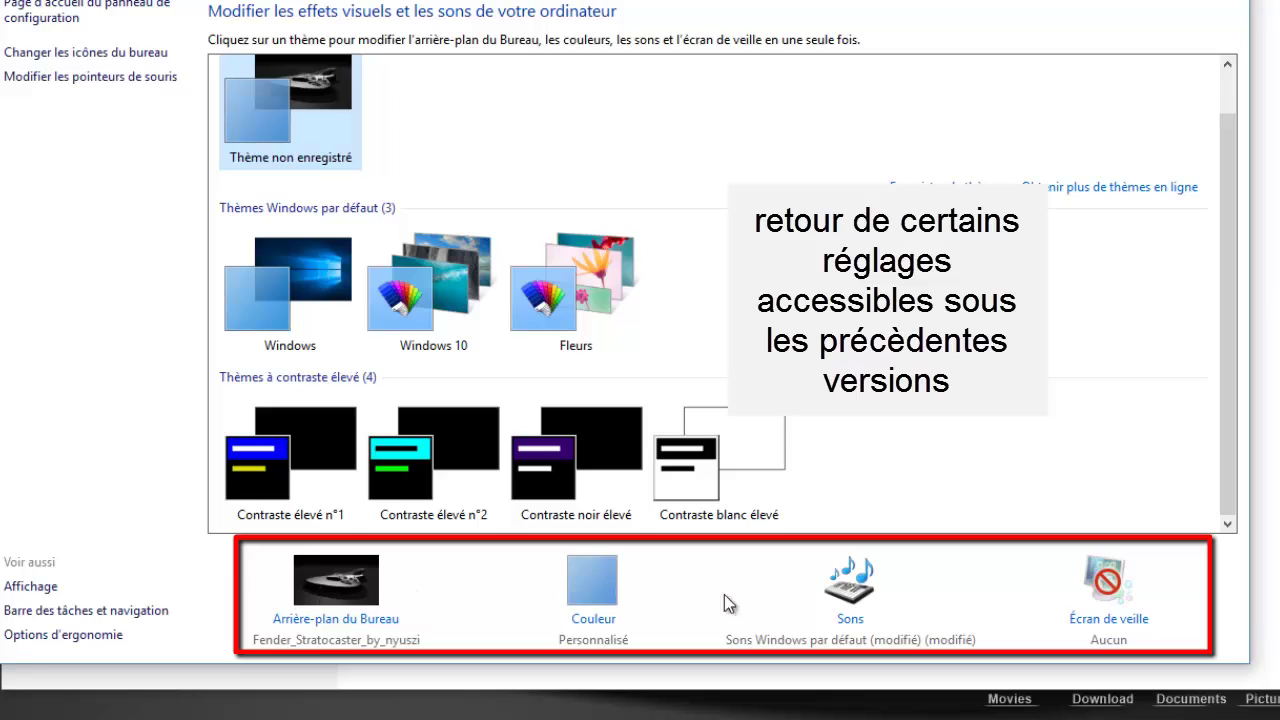
{"action": "left_click", "coordinate": [905, 602]}
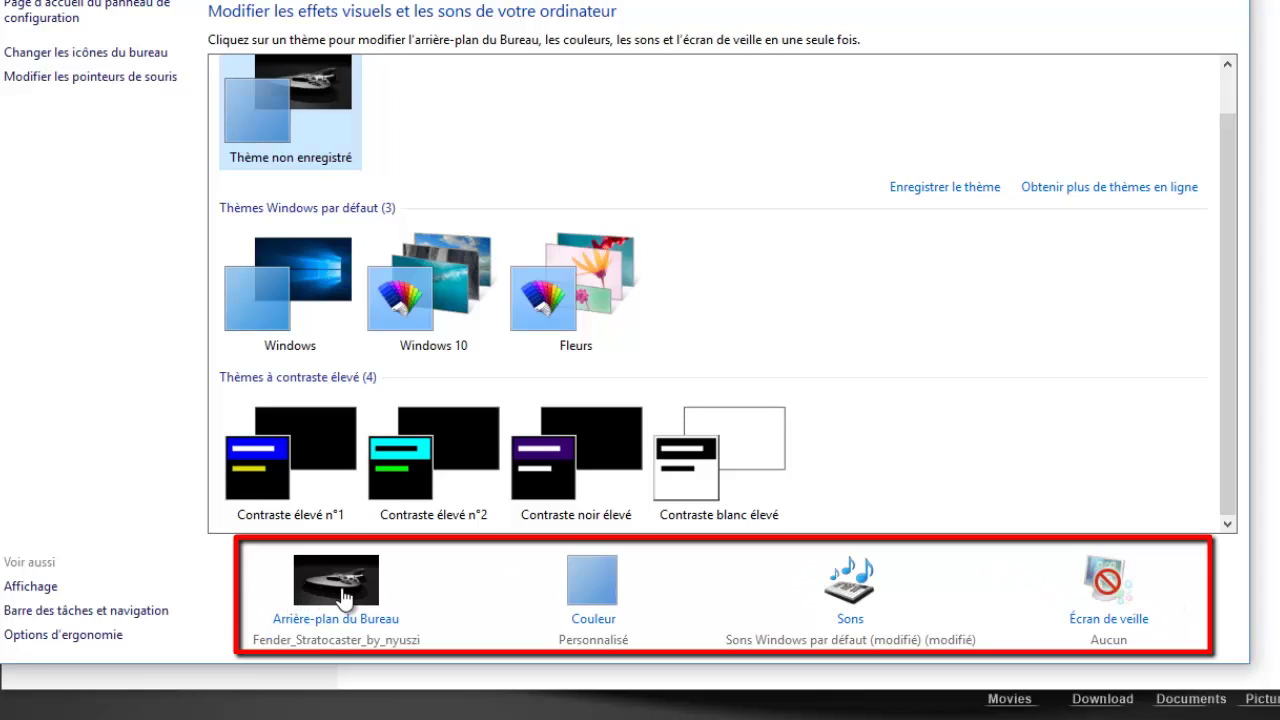
{"action": "left_click", "coordinate": [600, 596]}
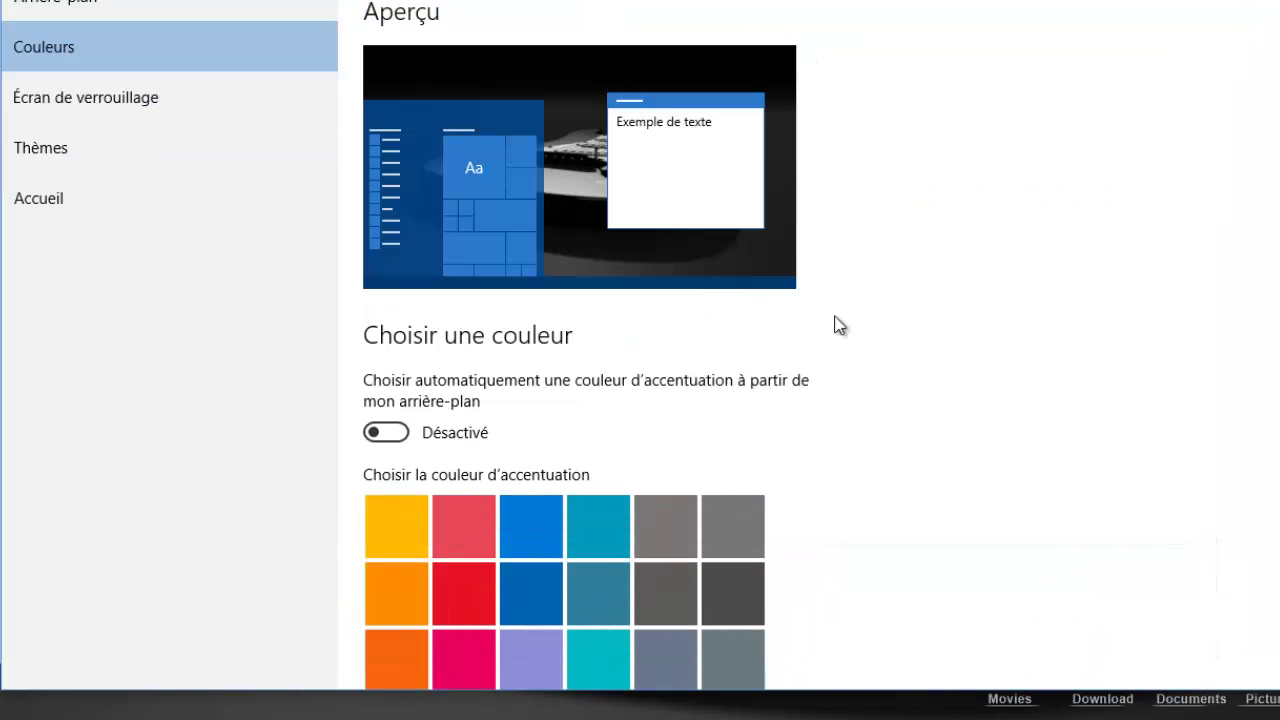
Return to the classic Personnalisation window, dismiss the hidden notification-area icons, and close the window
{"action": "left_click", "coordinate": [20, 2]}
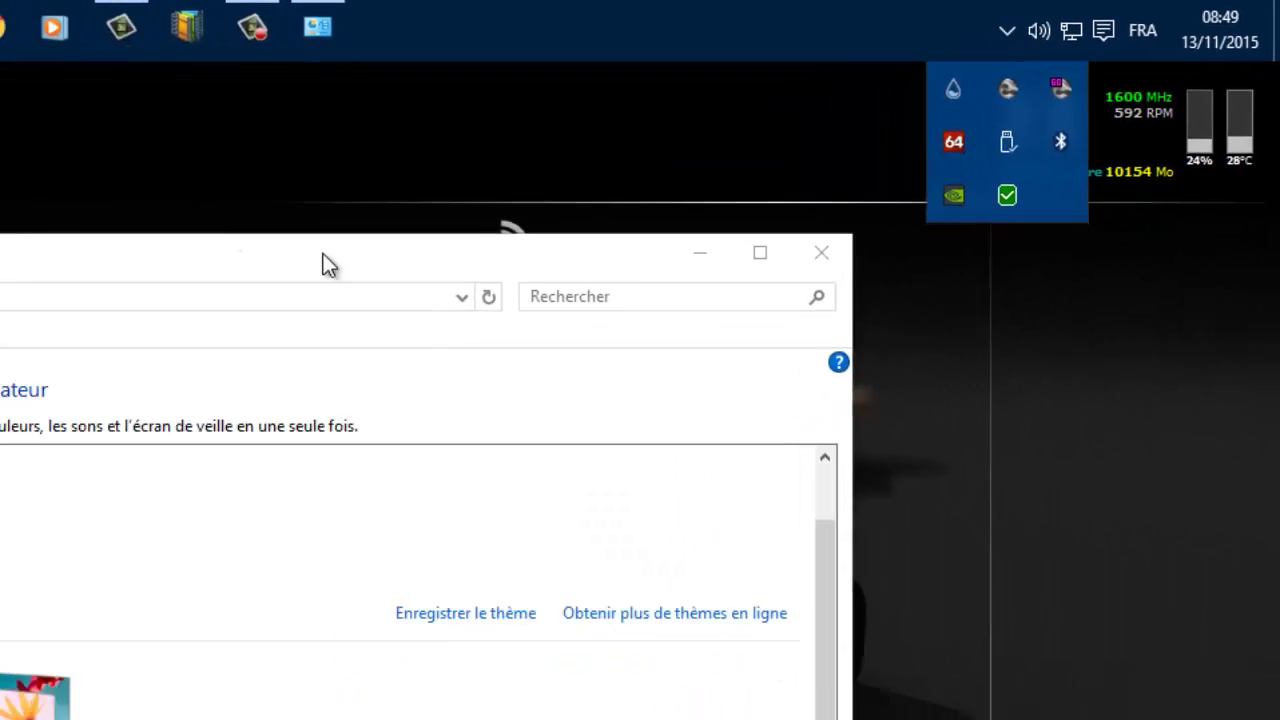
{"action": "left_click", "coordinate": [323, 266]}
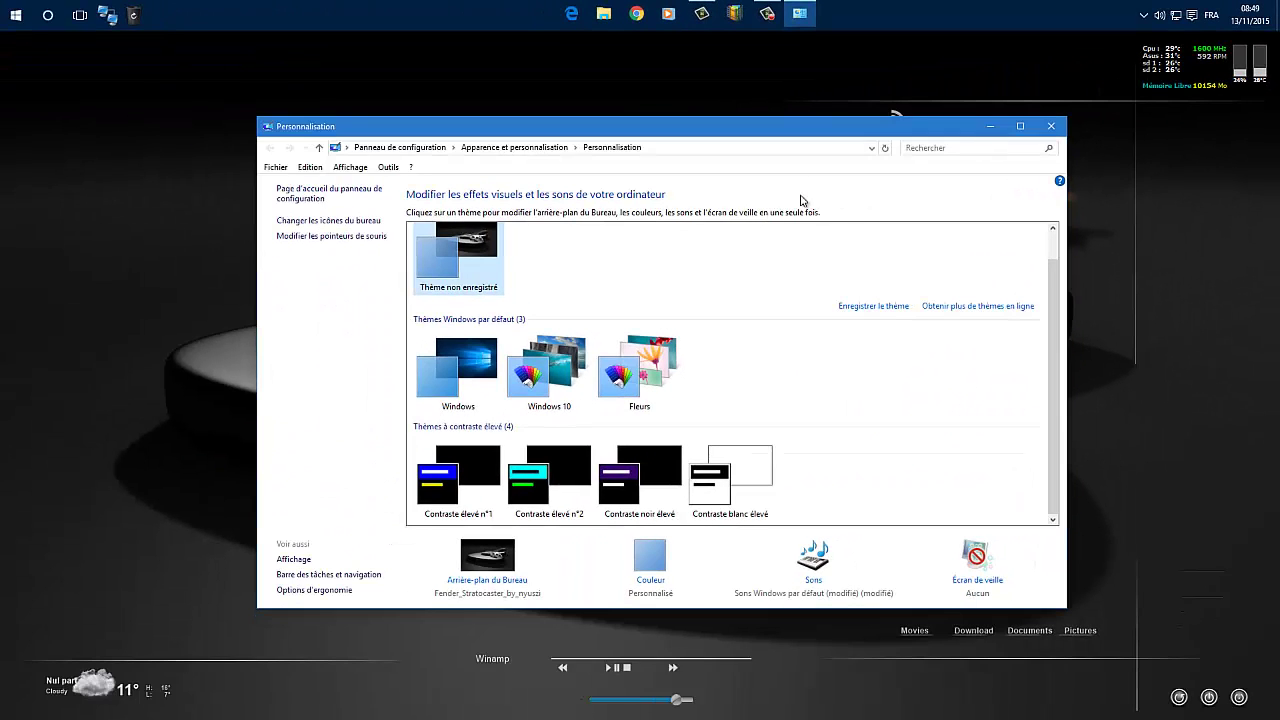
{"action": "left_click", "coordinate": [1052, 127]}
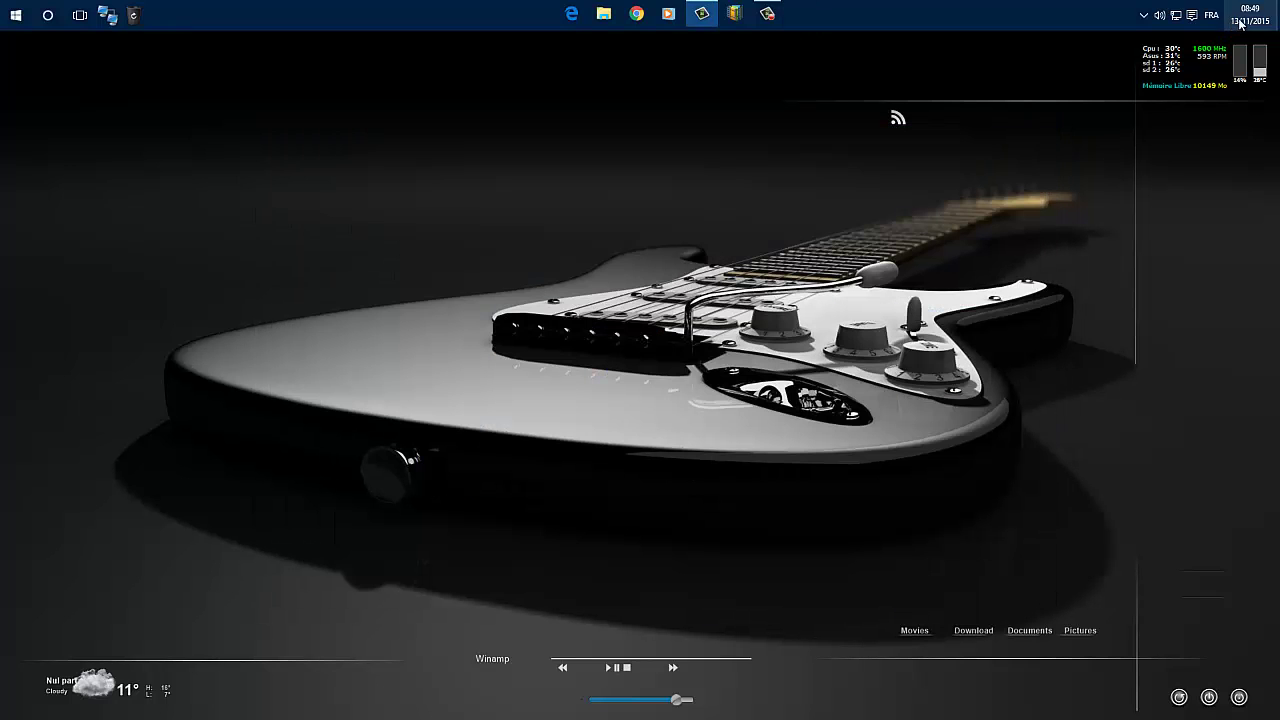
Reopen the full Settings and review the drives and default save locations on the Stockage page of Système
{"action": "left_click", "coordinate": [1192, 15]}
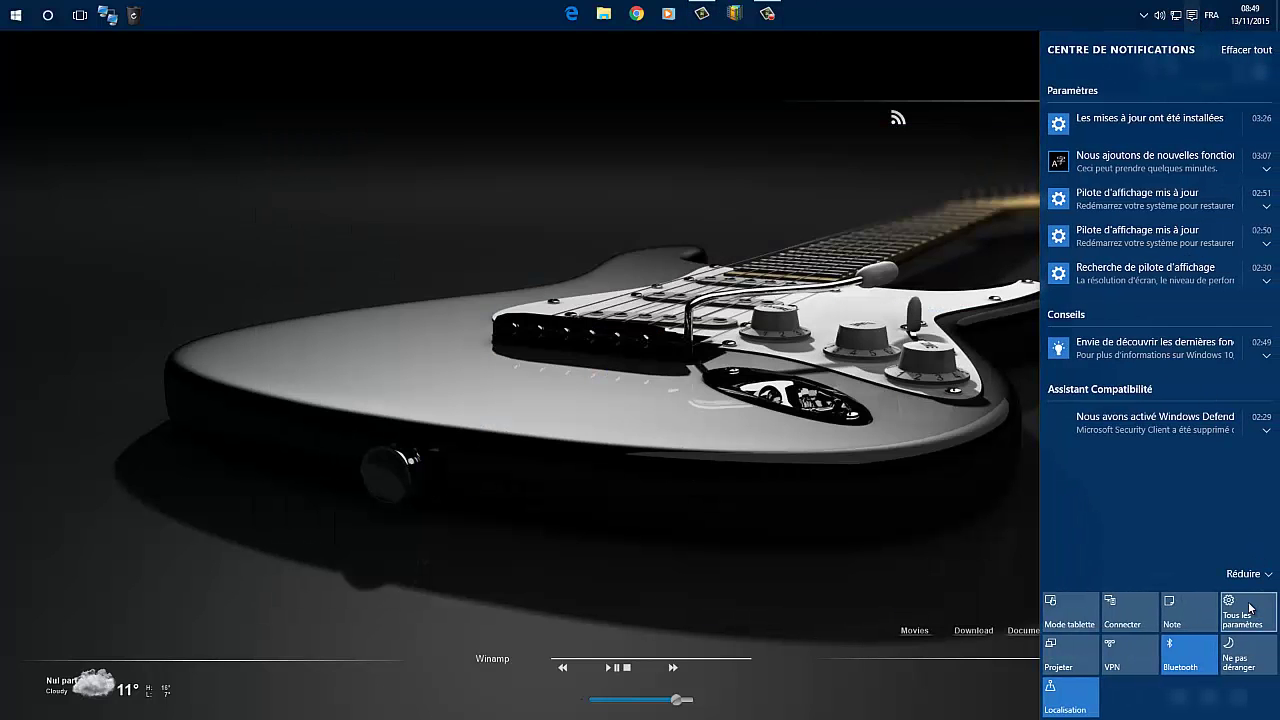
{"action": "left_click", "coordinate": [1245, 610]}
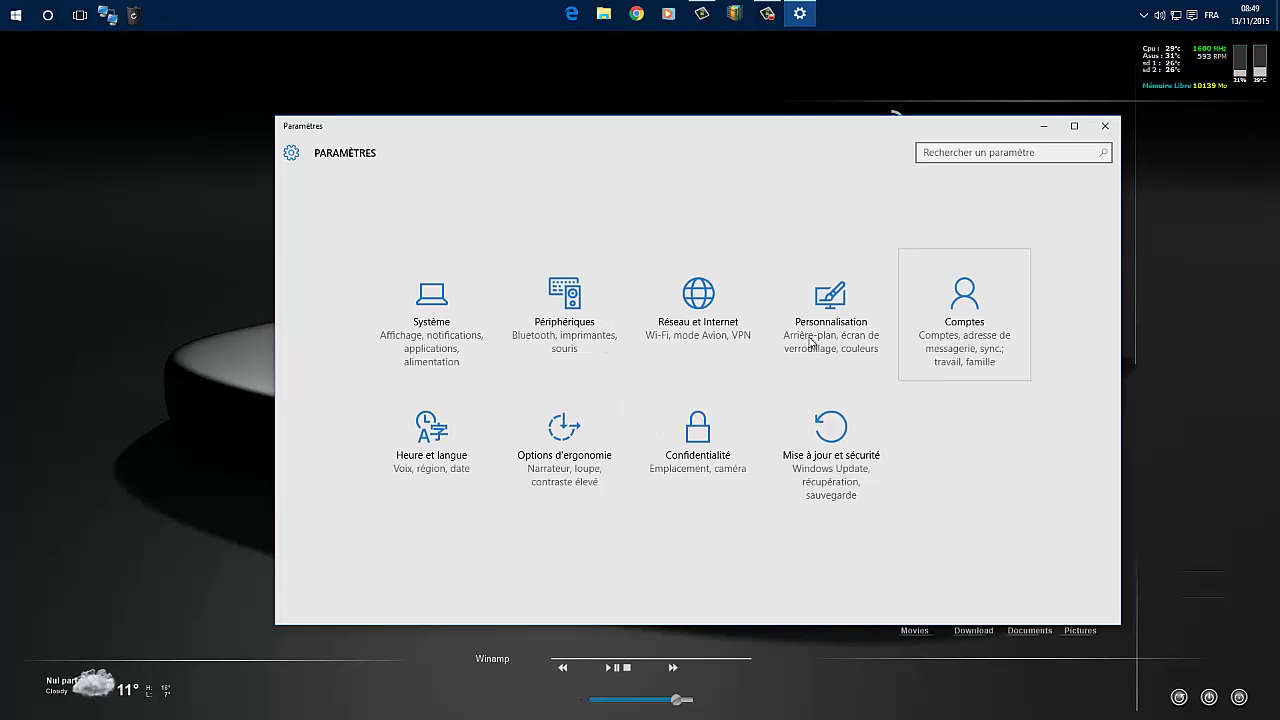
{"action": "left_click", "coordinate": [441, 339]}
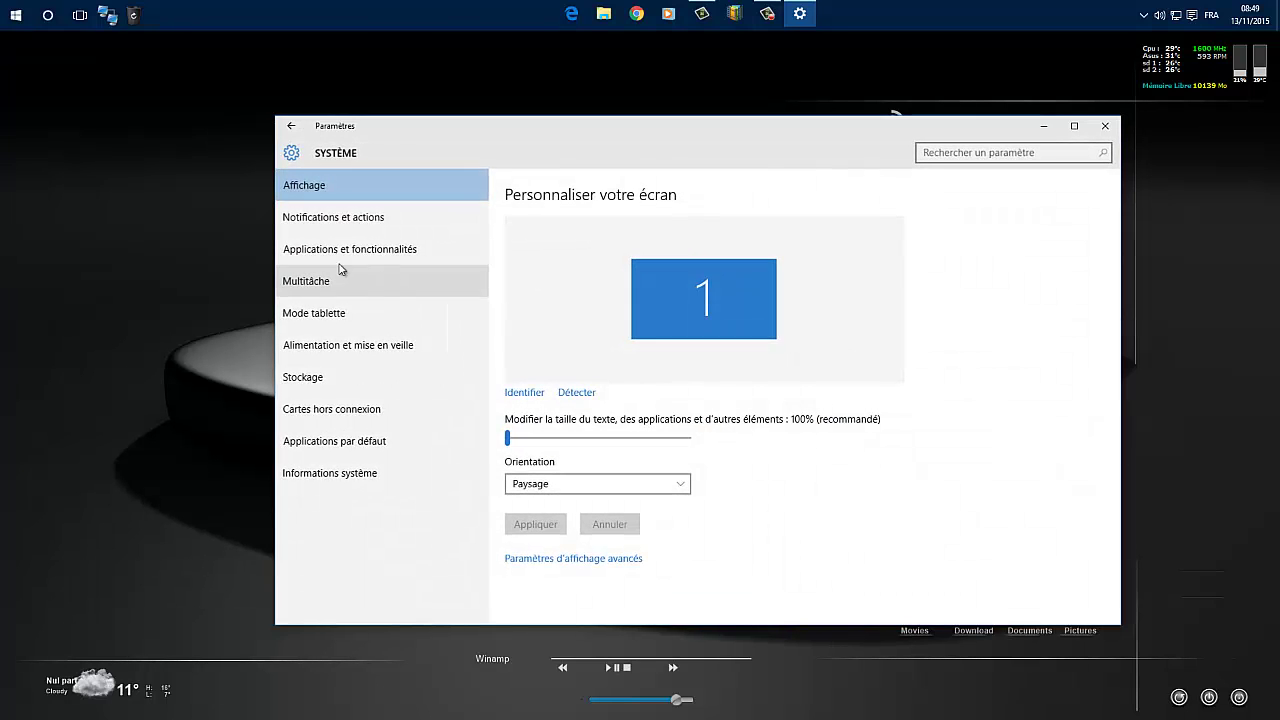
{"action": "left_click", "coordinate": [313, 386]}
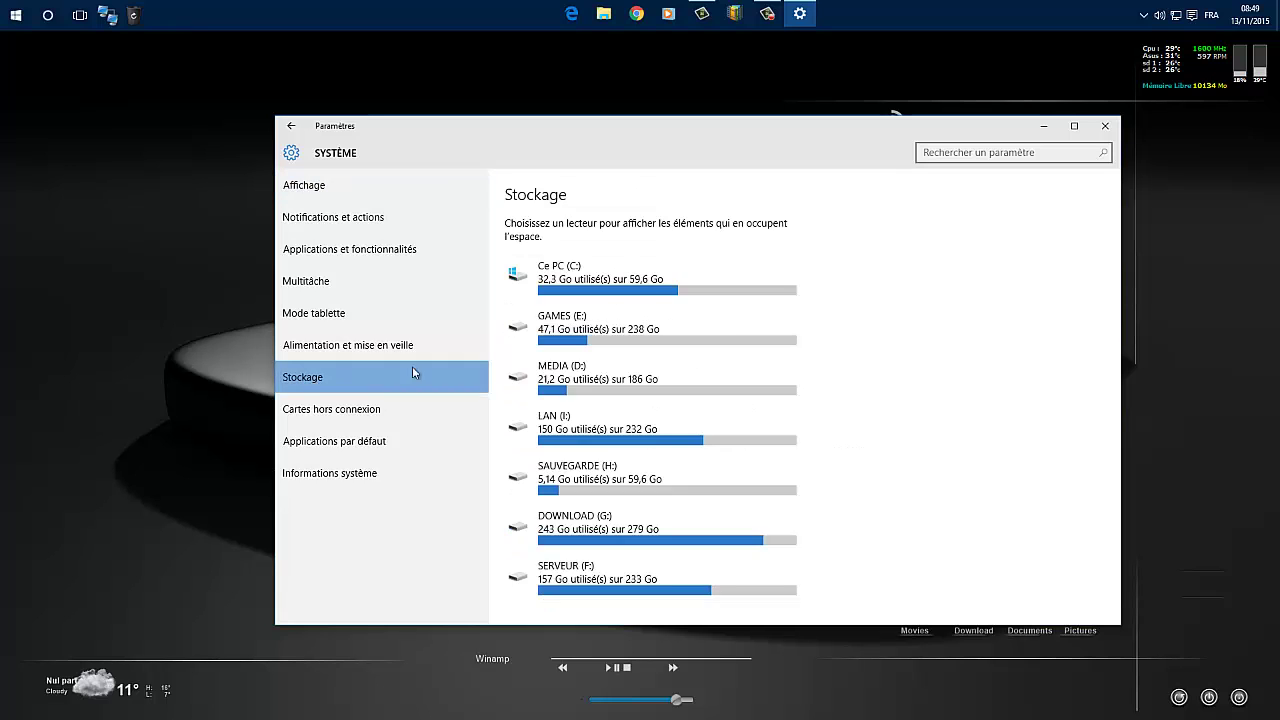
{"action": "scroll", "coordinate": [937, 383], "scroll_direction": "down", "scroll_amount": 5}
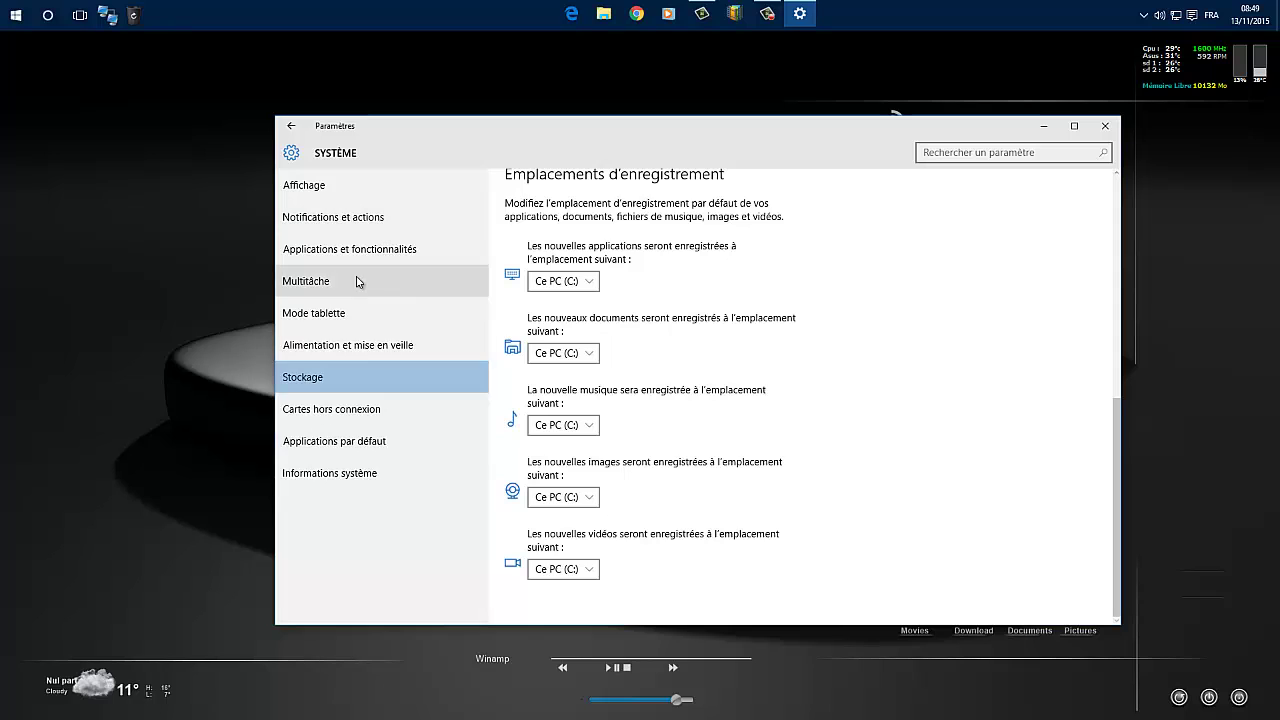
Review the Multitâche settings and view the virtual desktop choices for showing open windows in the taskbar, without changing them
{"action": "left_click", "coordinate": [334, 290]}
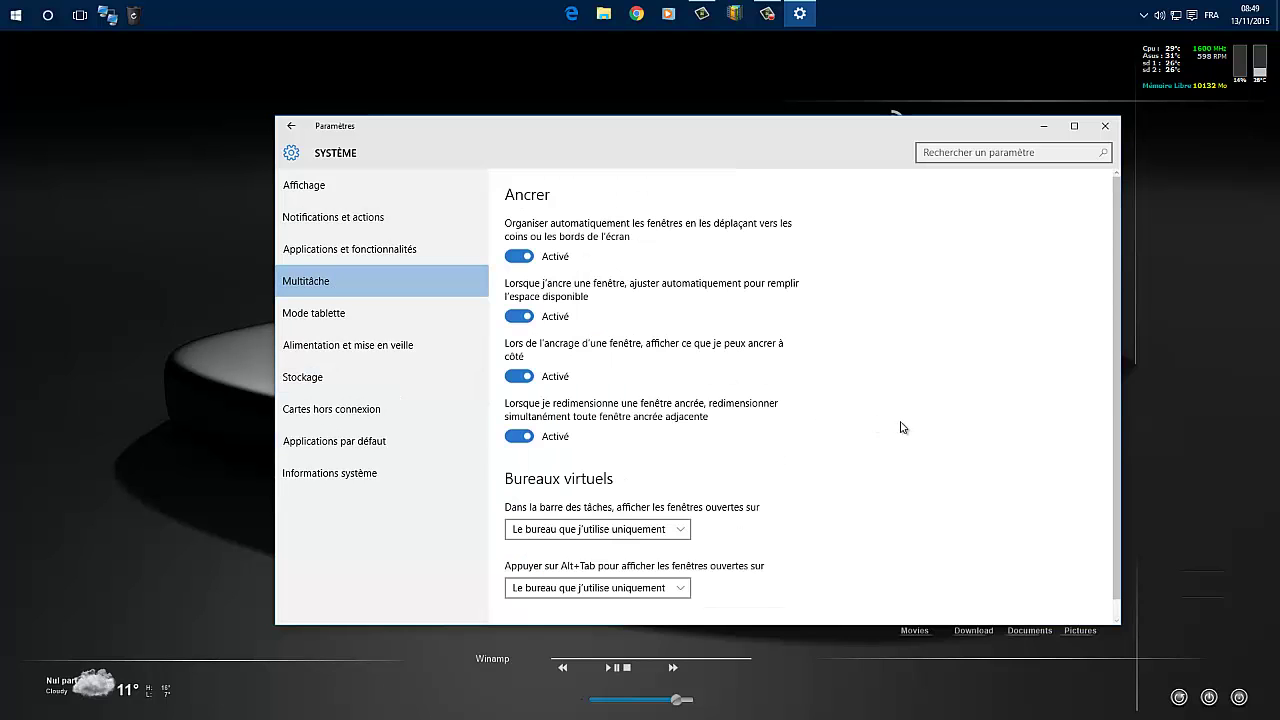
{"action": "scroll", "coordinate": [900, 428], "scroll_direction": "down", "scroll_amount": 1}
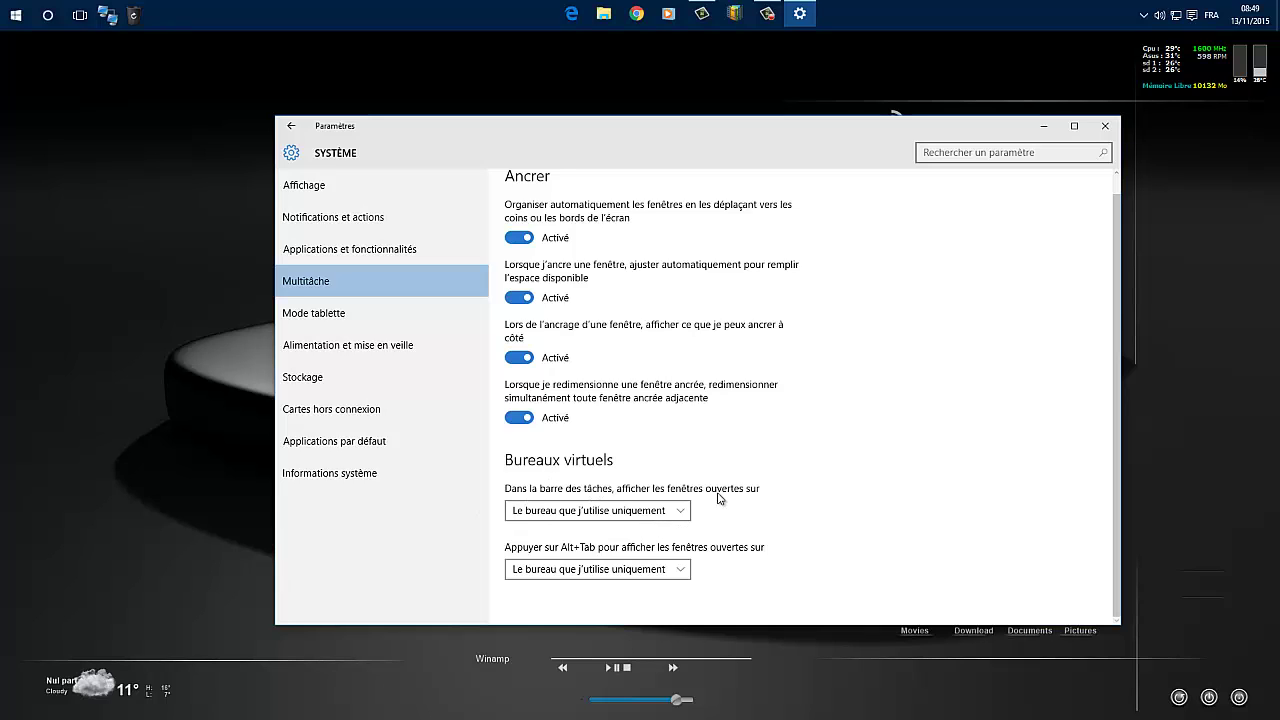
{"action": "left_click", "coordinate": [688, 512]}
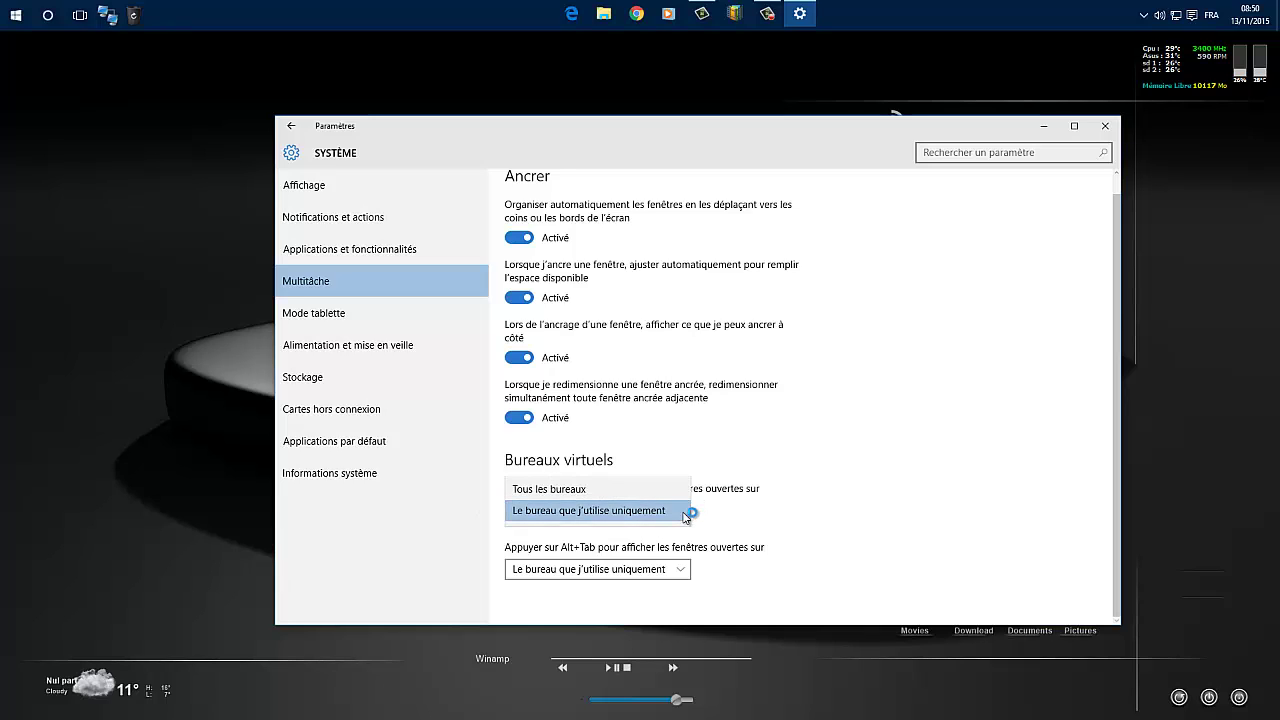
{"action": "left_click", "coordinate": [956, 440]}
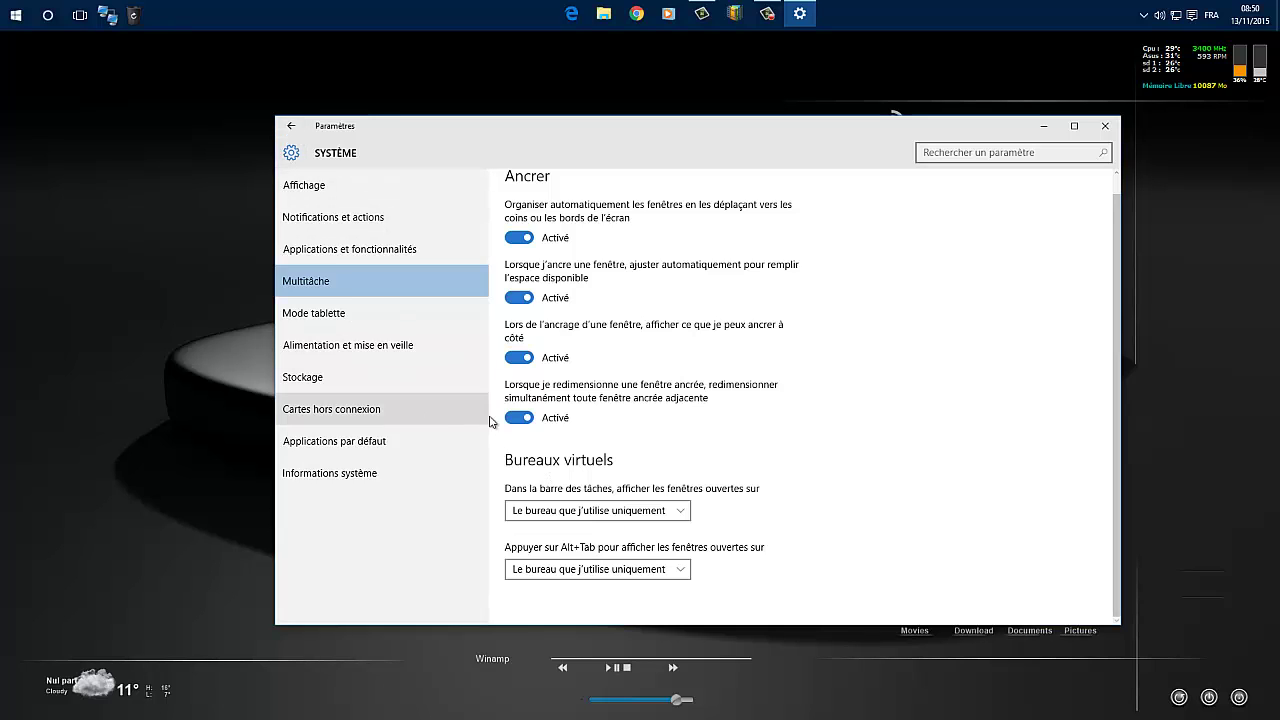
Review the quick actions and notification options on the Notifications et actions page, and close Settings
{"action": "left_click", "coordinate": [329, 214]}
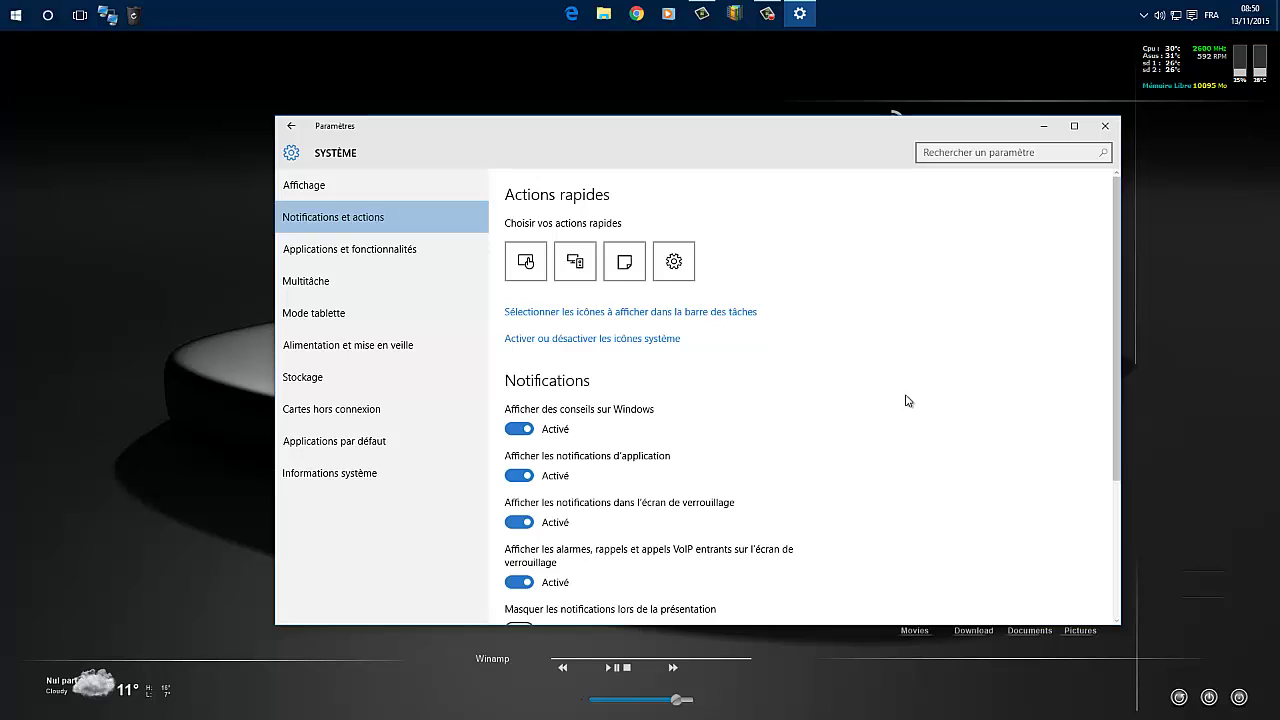
{"action": "scroll", "coordinate": [915, 401], "scroll_direction": "down", "scroll_amount": 4}
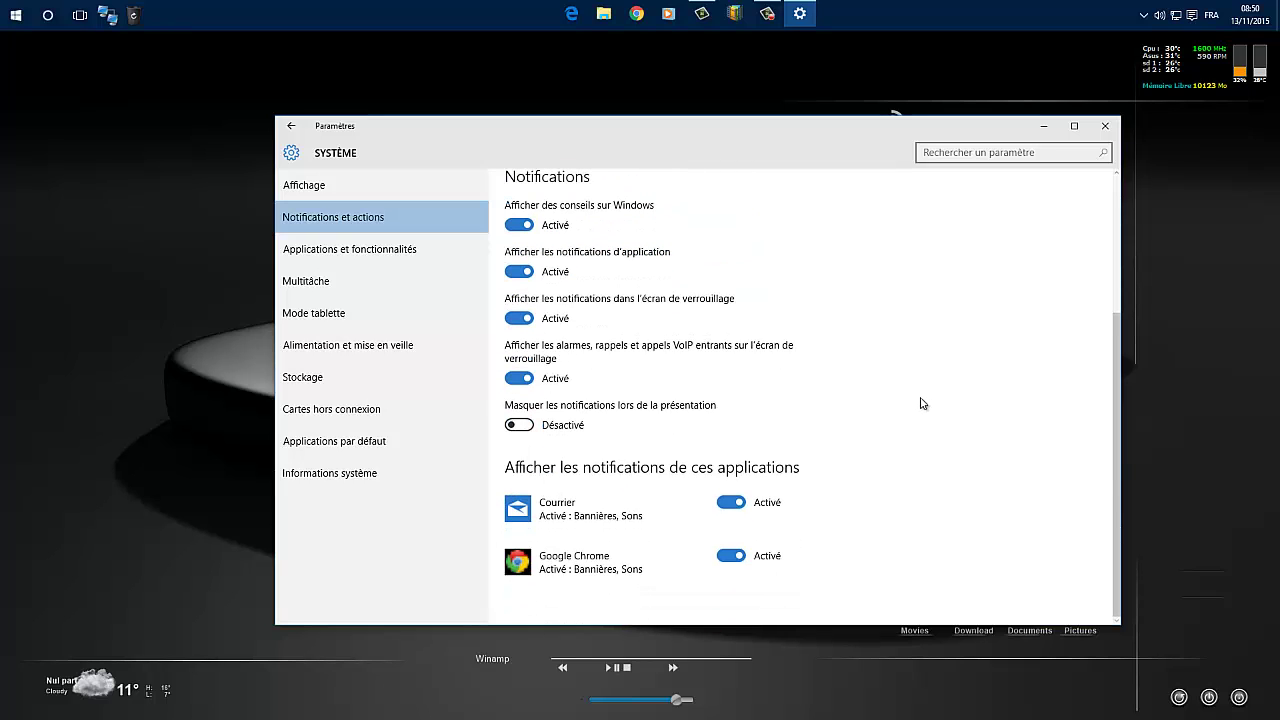
{"action": "scroll", "coordinate": [920, 403], "scroll_direction": "up", "scroll_amount": 4}
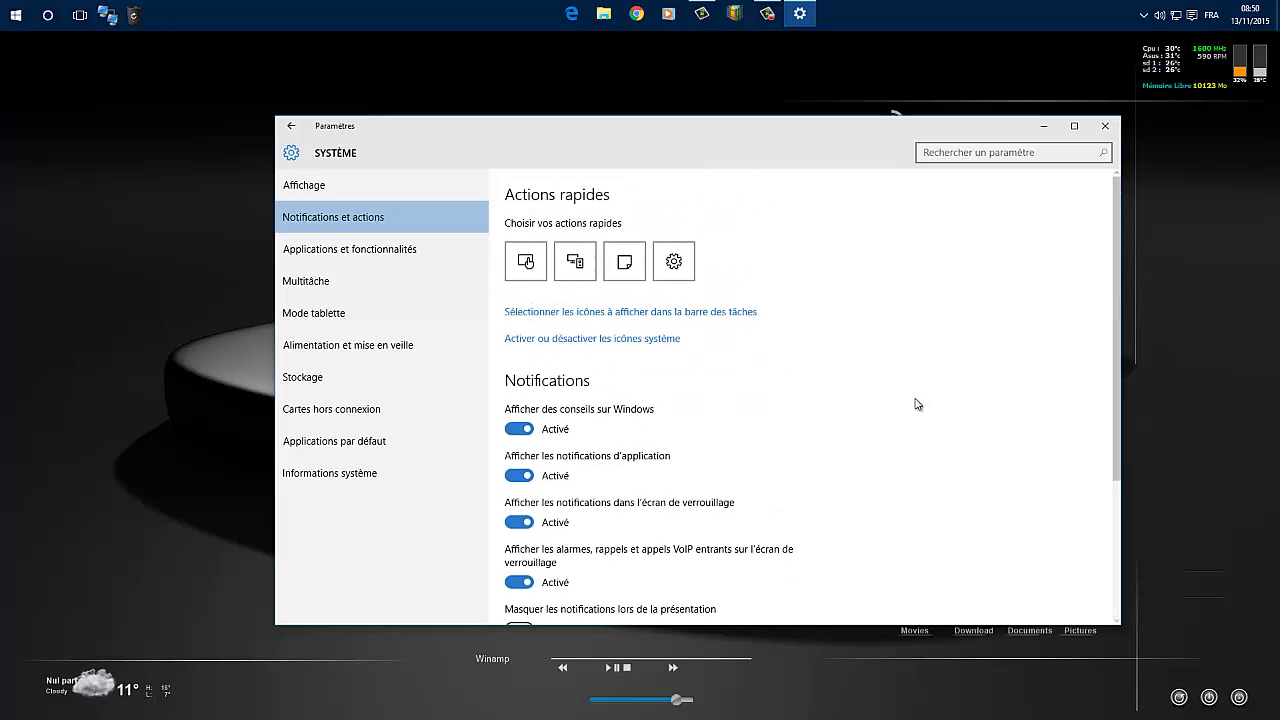
{"action": "left_click", "coordinate": [1104, 127]}
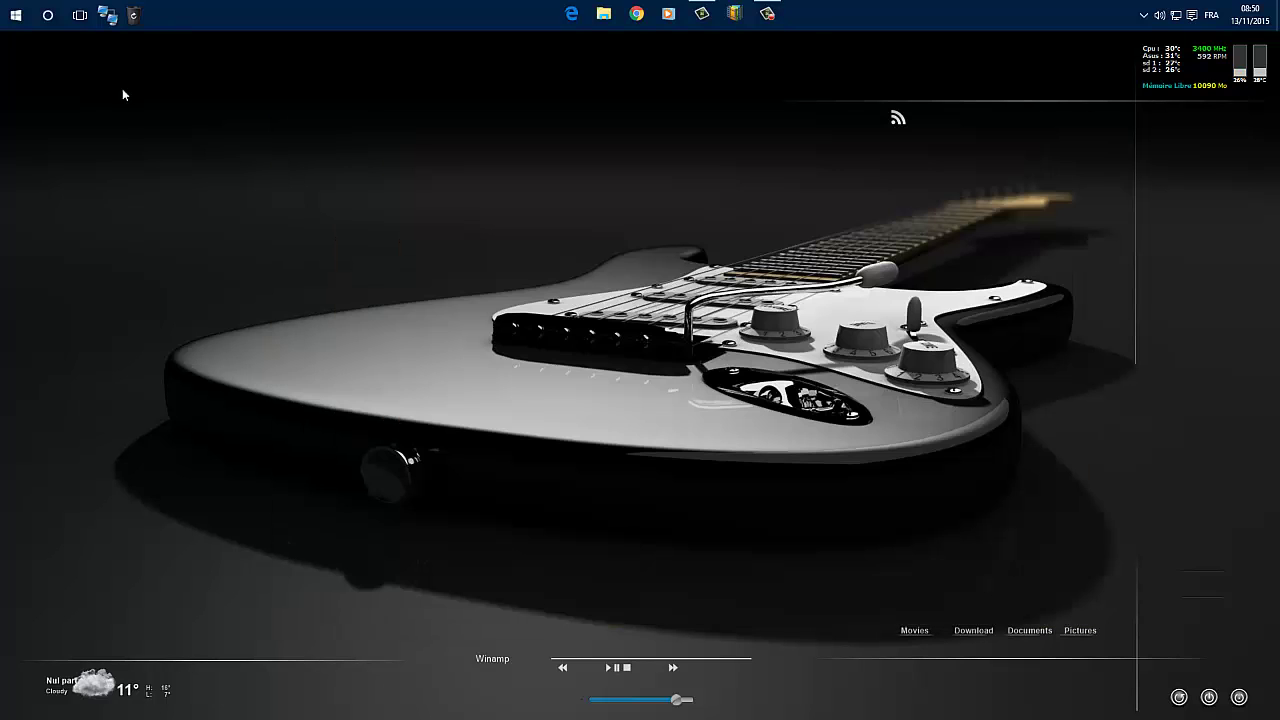
View the system shortcuts in the Start button's context menu and dismiss it
{"action": "right_click", "coordinate": [18, 16]}
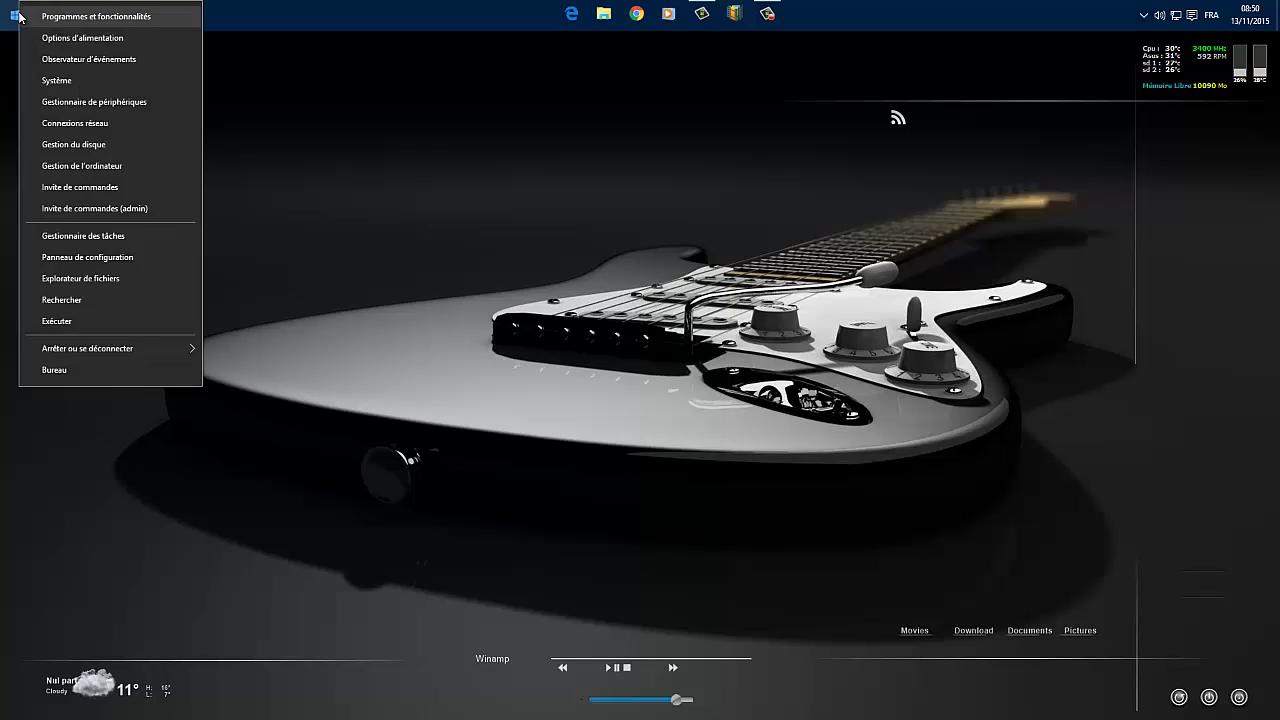
{"action": "left_click", "coordinate": [337, 74]}
Open Cortana from its Start menu tile, view its home page, and close it
{"action": "left_click", "coordinate": [14, 14]}
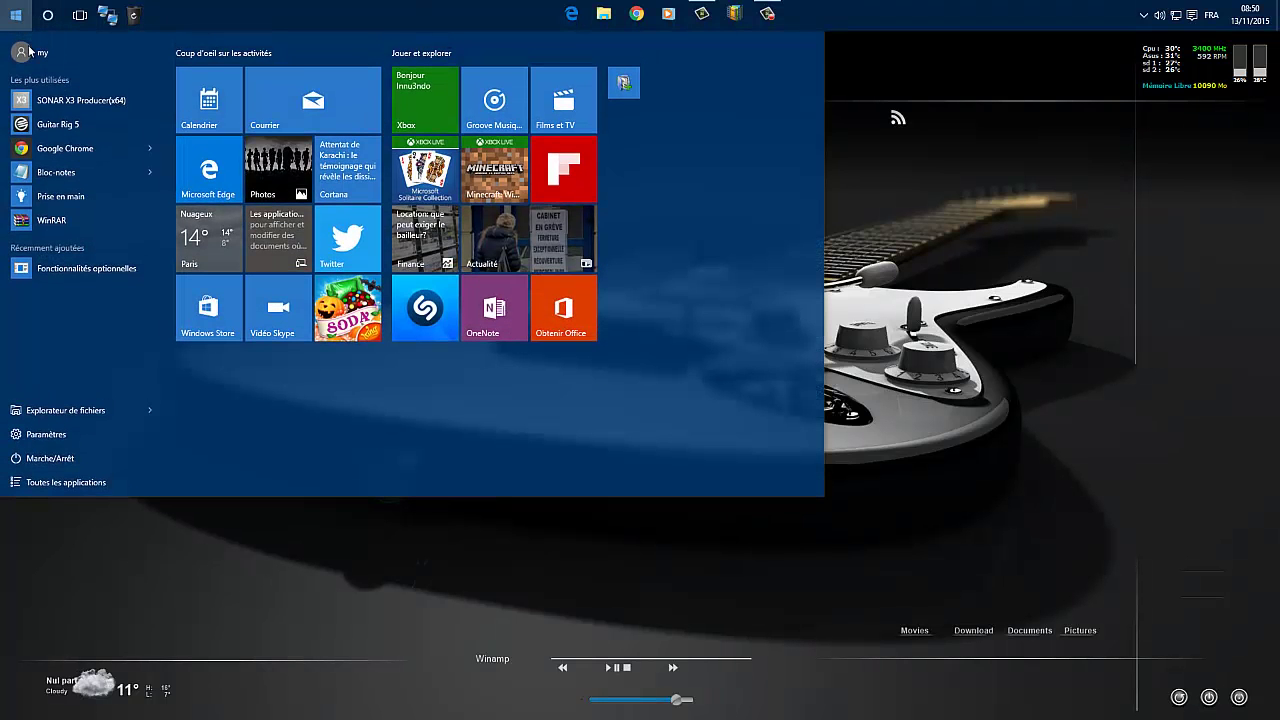
{"action": "left_click", "coordinate": [356, 186]}
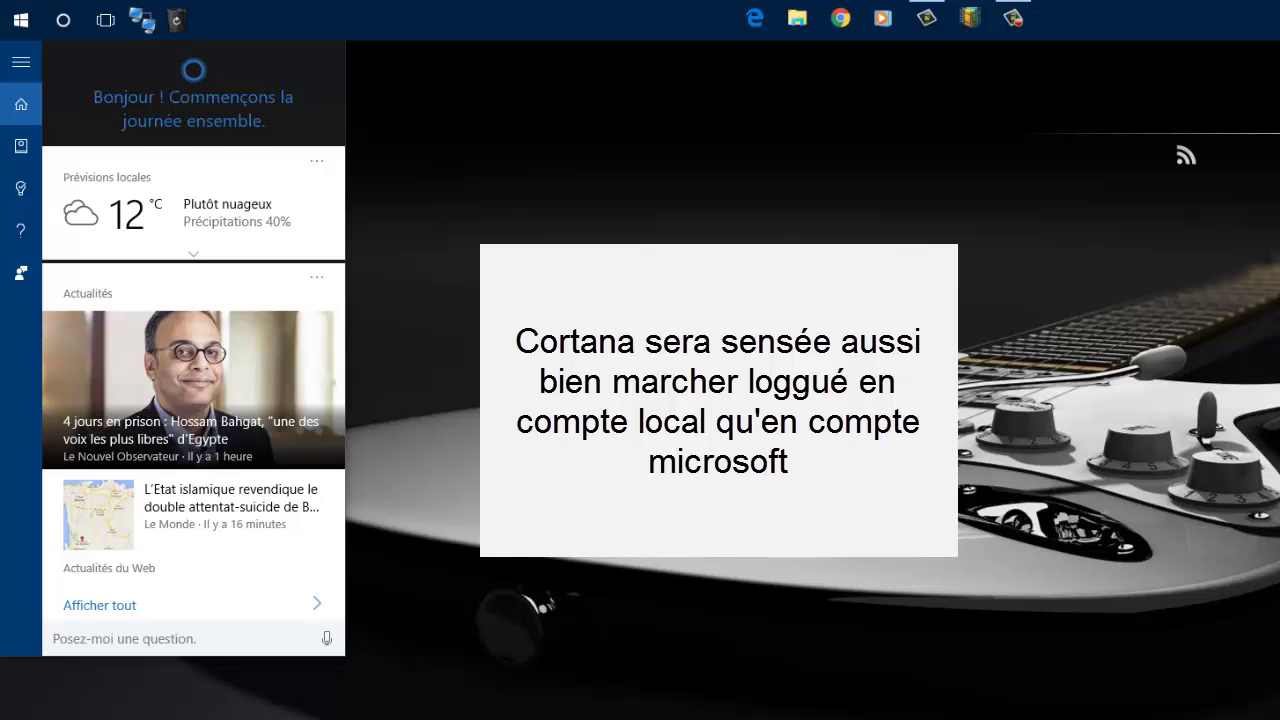
{"action": "left_click", "coordinate": [650, 214]}
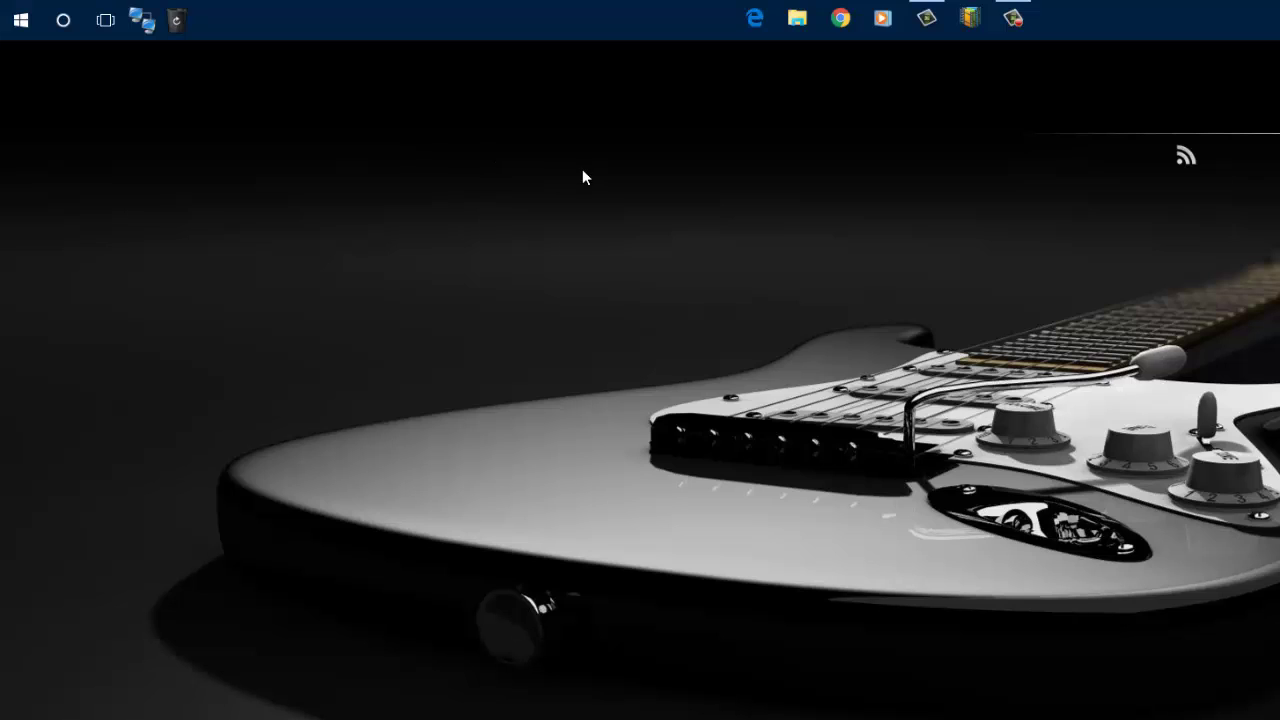
View the context menus of the Start button and the File Explorer taskbar shortcut, and dismiss them
{"action": "right_click", "coordinate": [22, 25]}
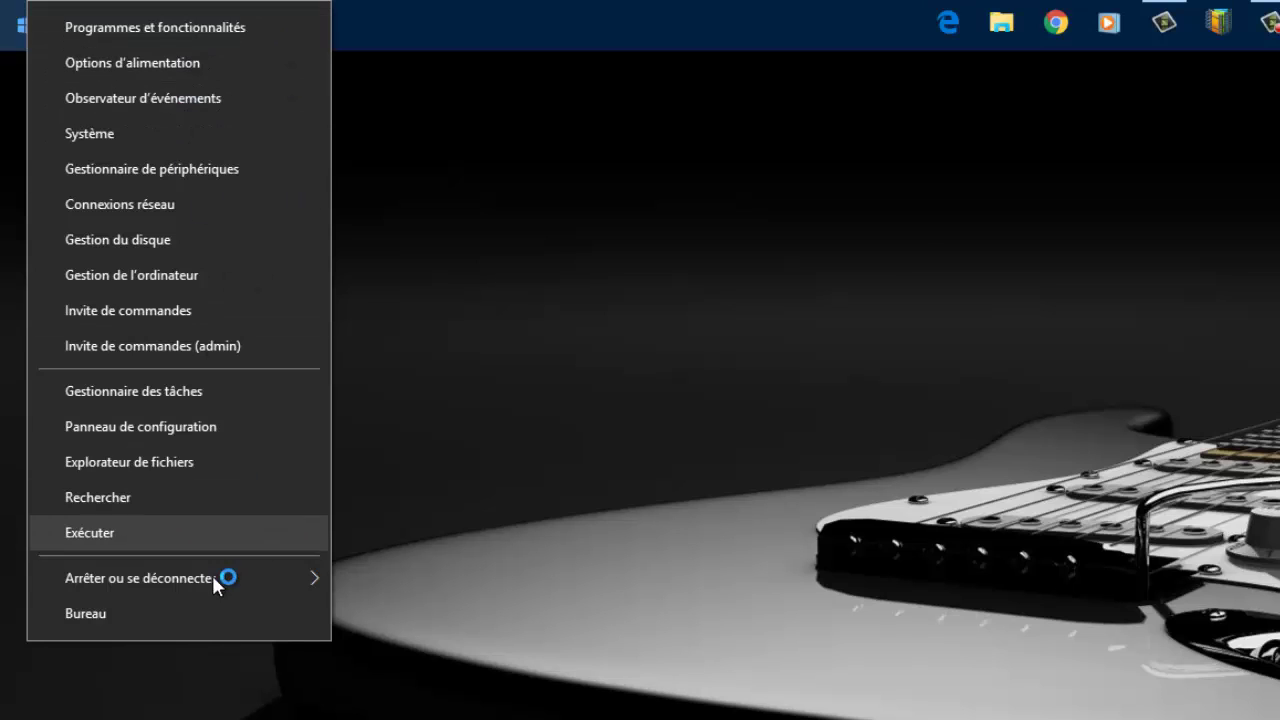
{"action": "left_click", "coordinate": [193, 614]}
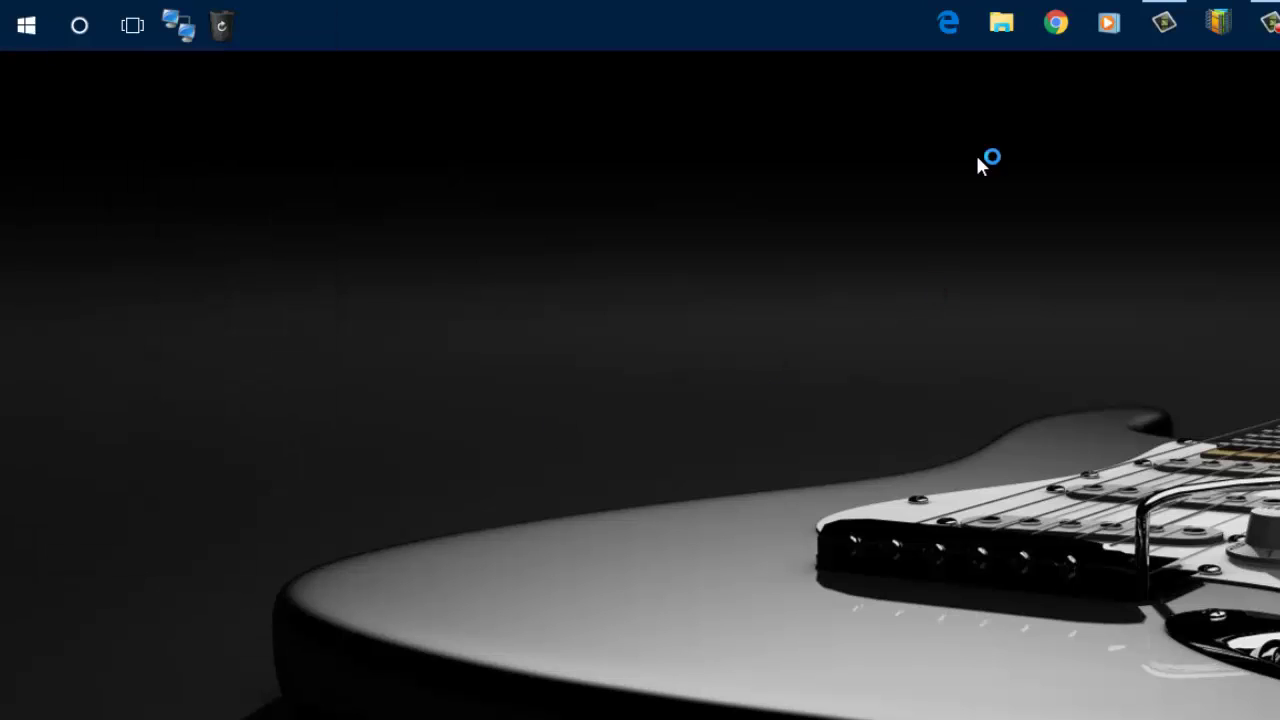
{"action": "right_click", "coordinate": [1006, 19]}
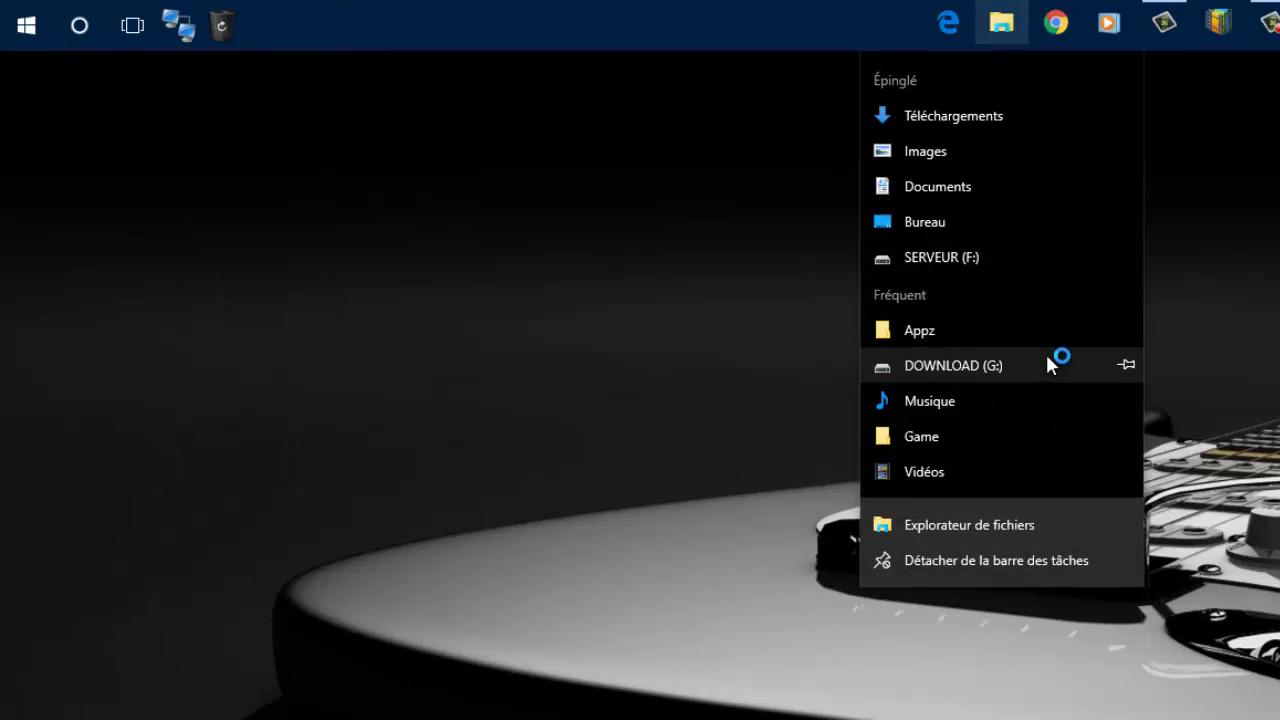
{"action": "left_click", "coordinate": [620, 368]}
Switch to Microsoft Edge, open the news article about the doctors' general strike, and open Dailymotion in a second tab
{"action": "left_click", "coordinate": [955, 27]}
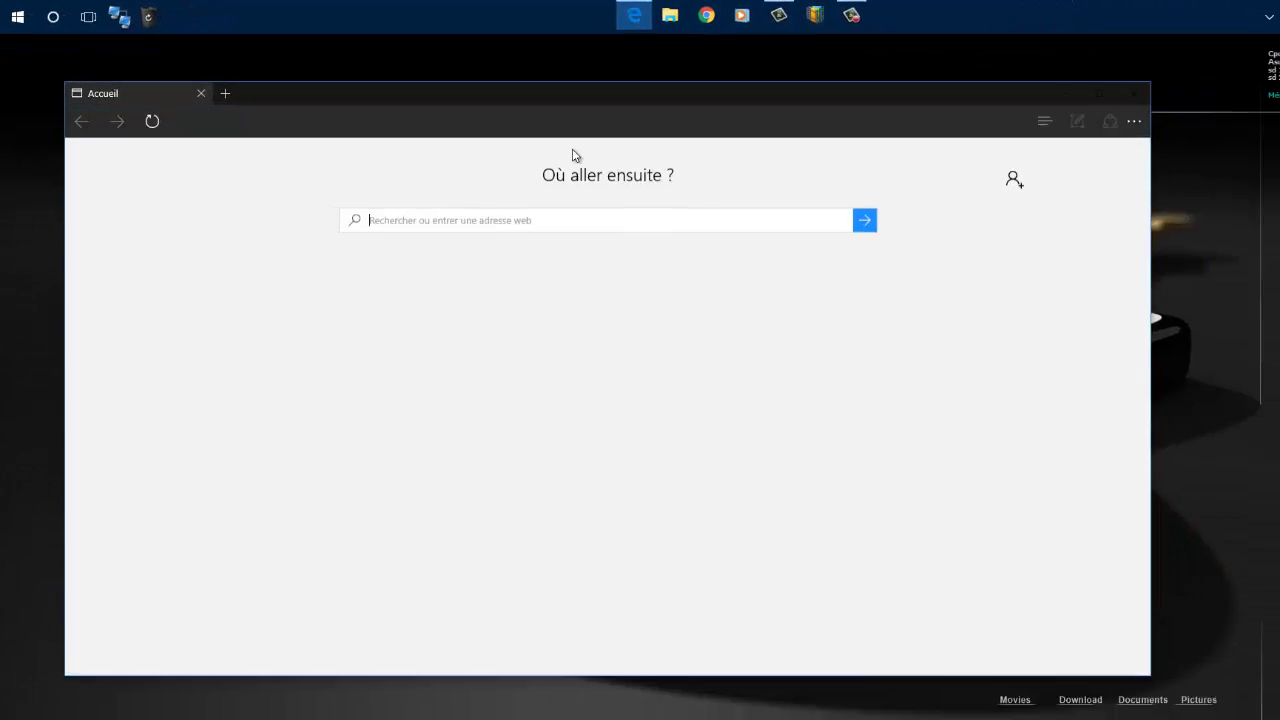
{"action": "left_click_drag", "start_coordinate": [530, 84], "coordinate": [588, 121]}
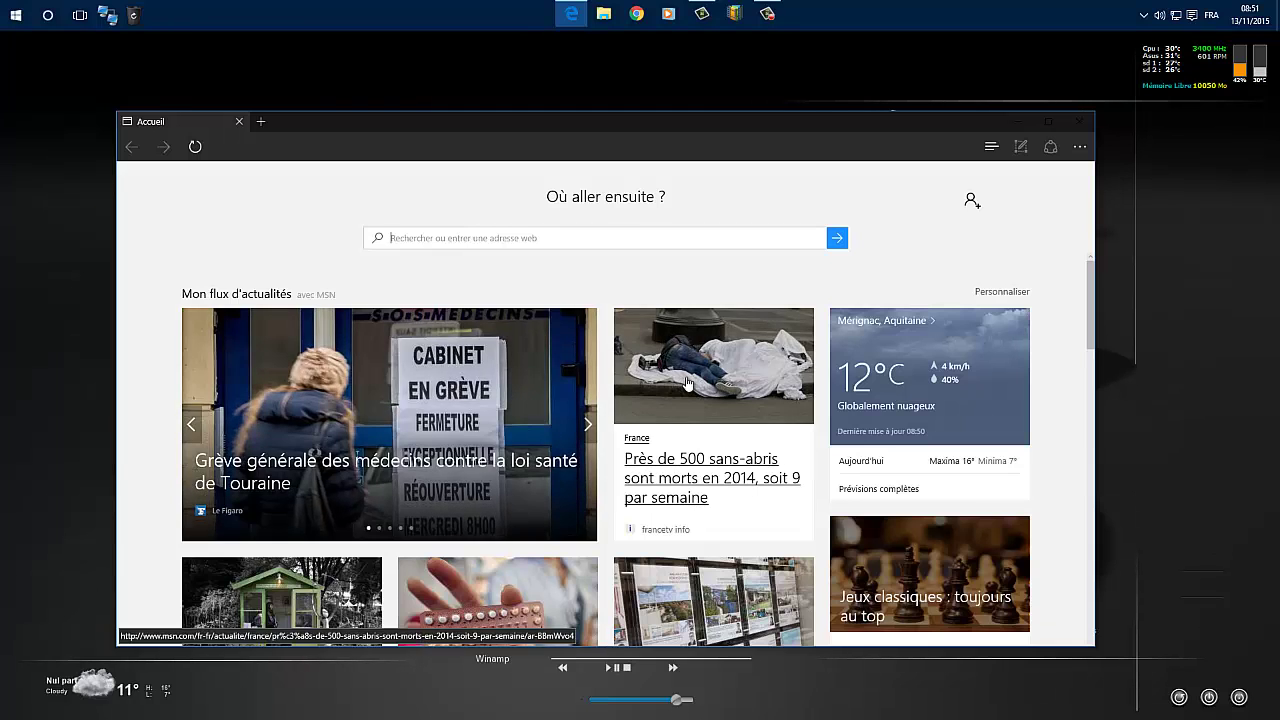
{"action": "left_click", "coordinate": [567, 399]}
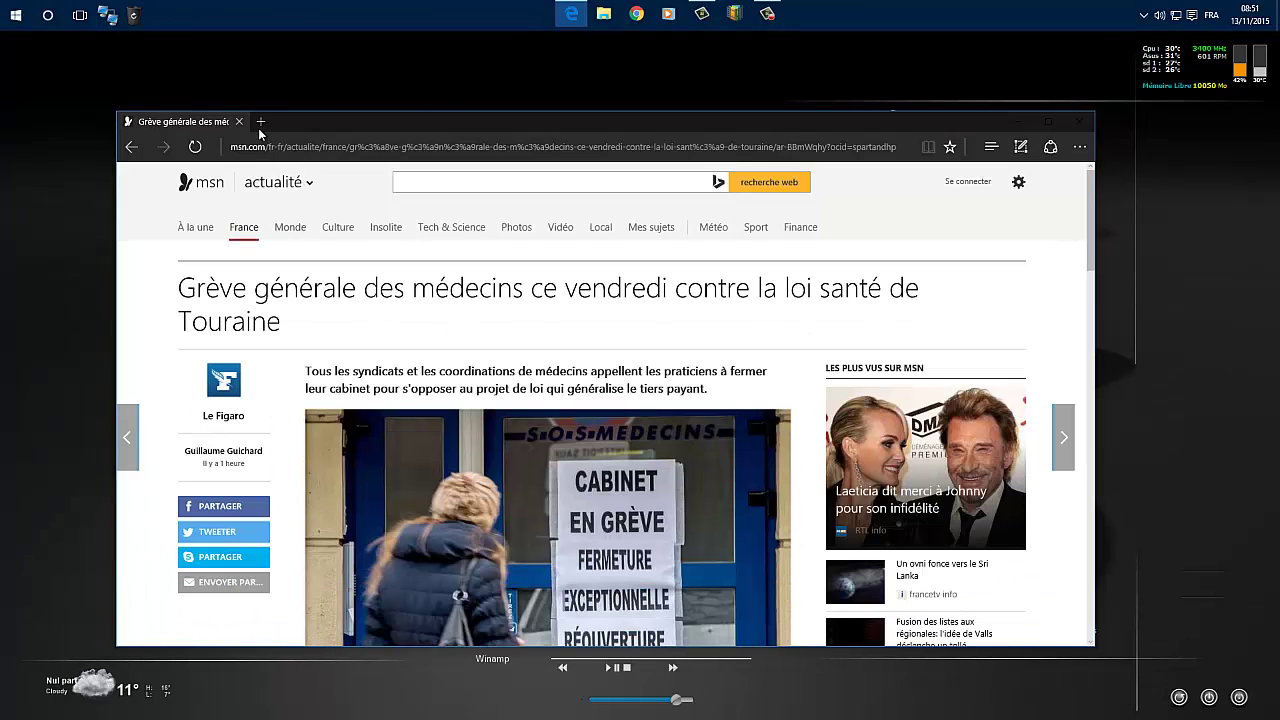
{"action": "left_click", "coordinate": [260, 121]}
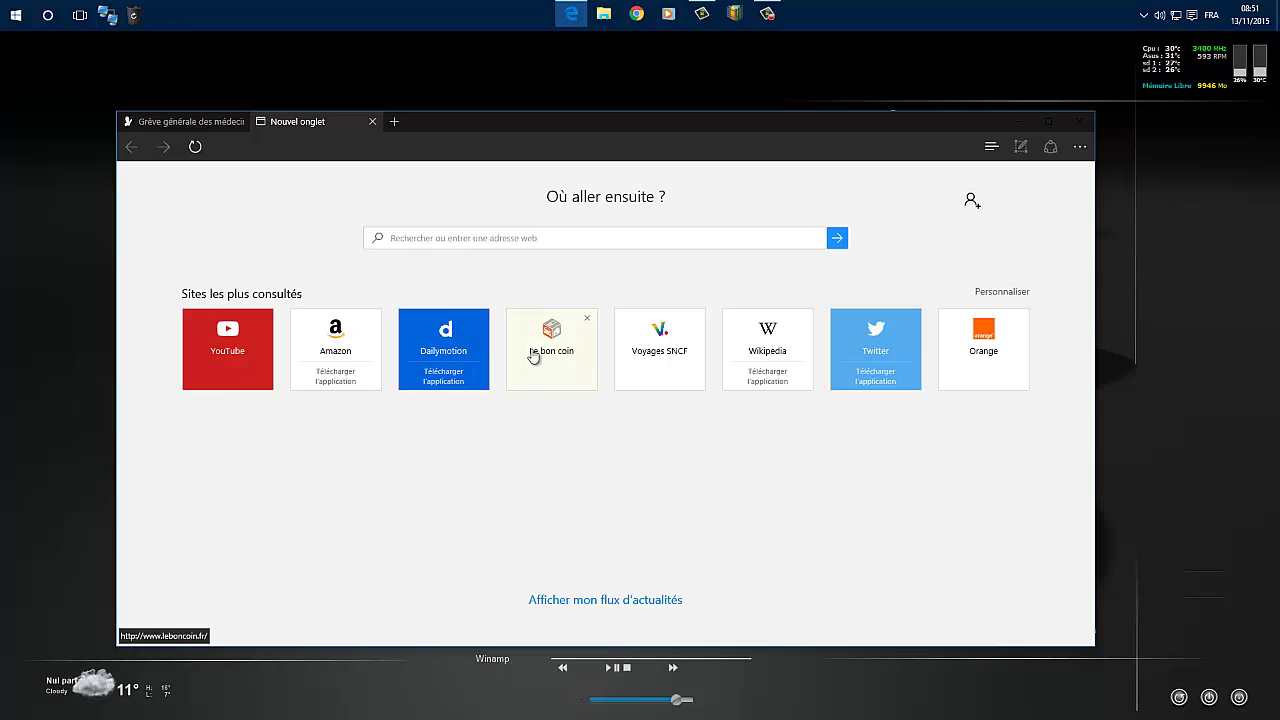
{"action": "left_click", "coordinate": [452, 352]}
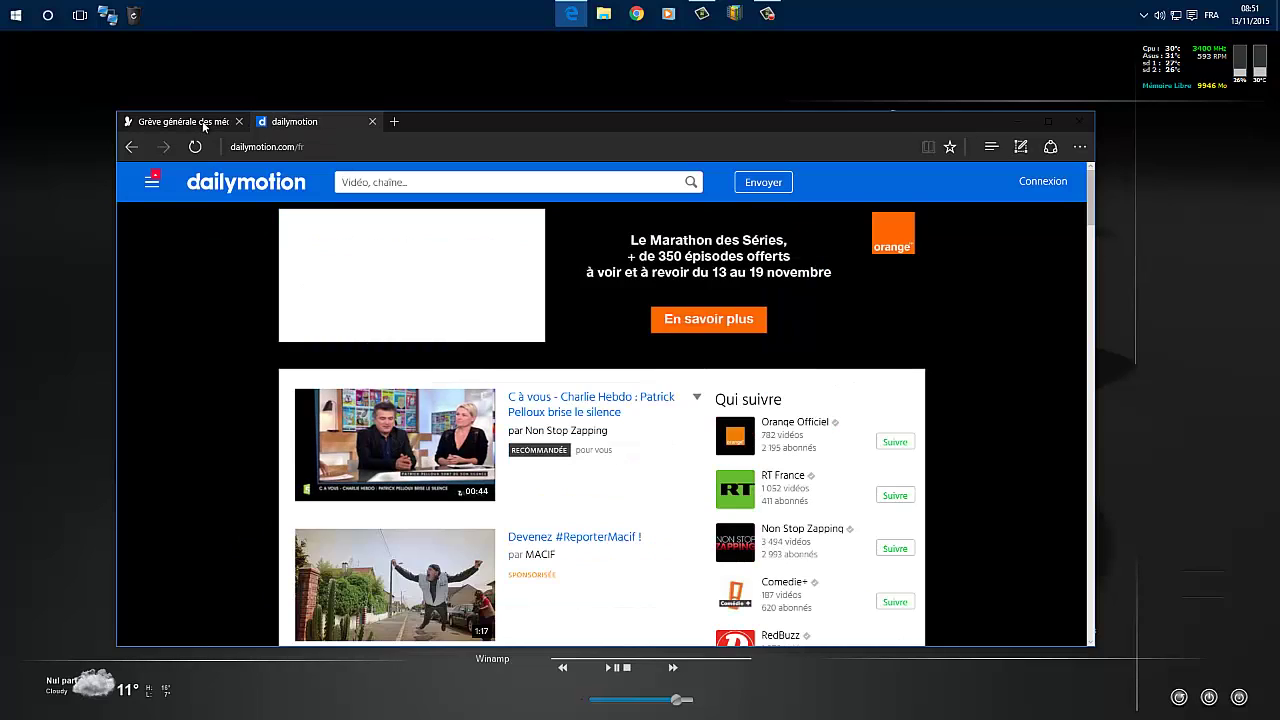
Open Voyages SNCF in a third tab and preview the pages of the other open tabs without switching to them
{"action": "mouse_move", "coordinate": [202, 120]}
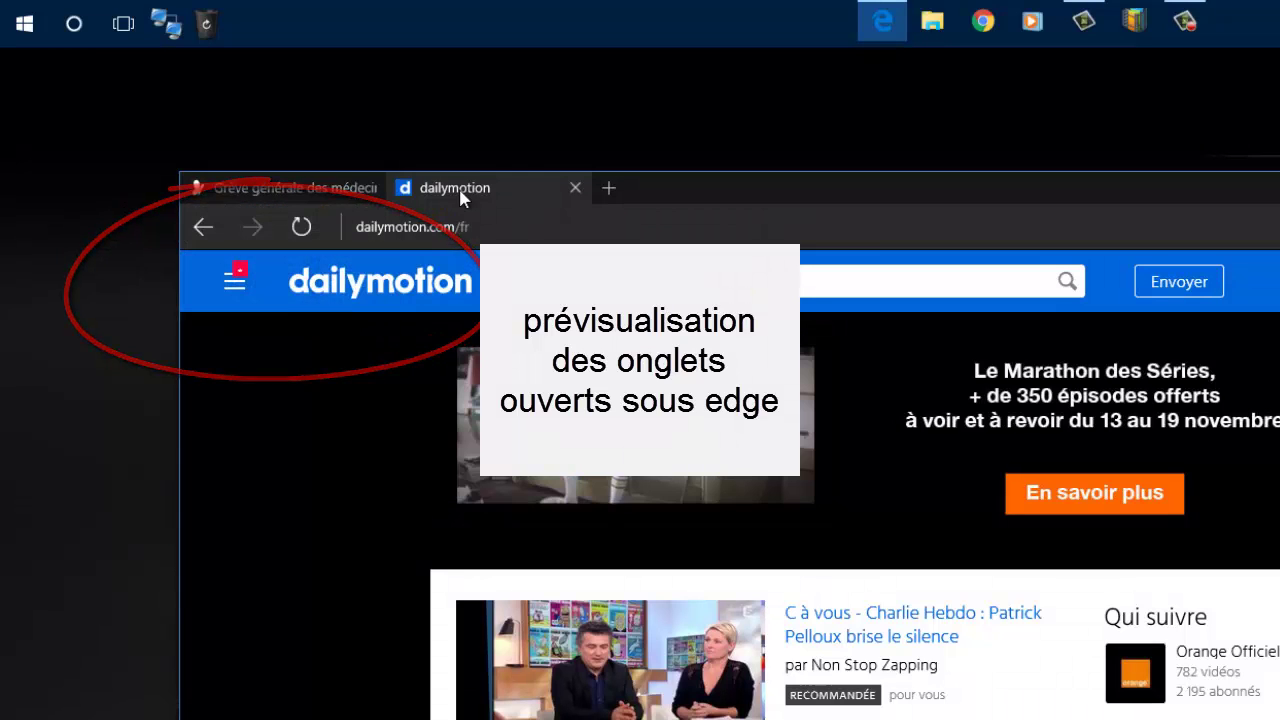
{"action": "left_click", "coordinate": [611, 187]}
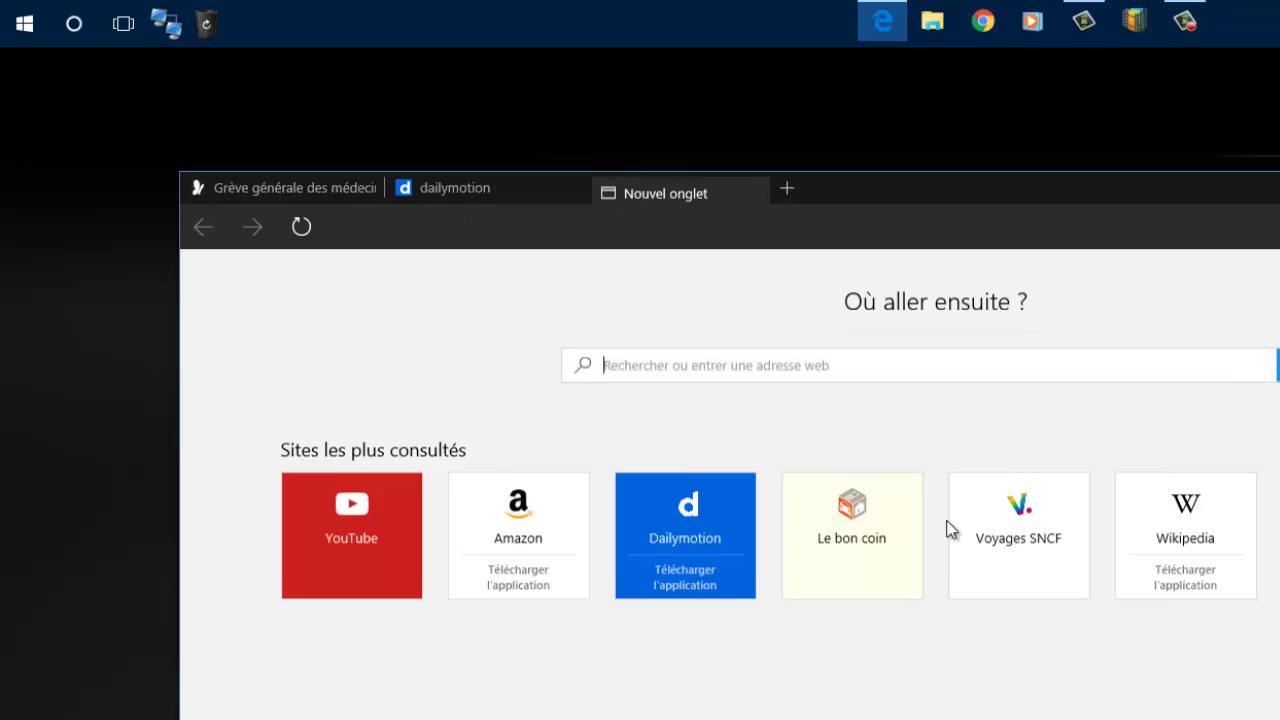
{"action": "left_click", "coordinate": [1051, 543]}
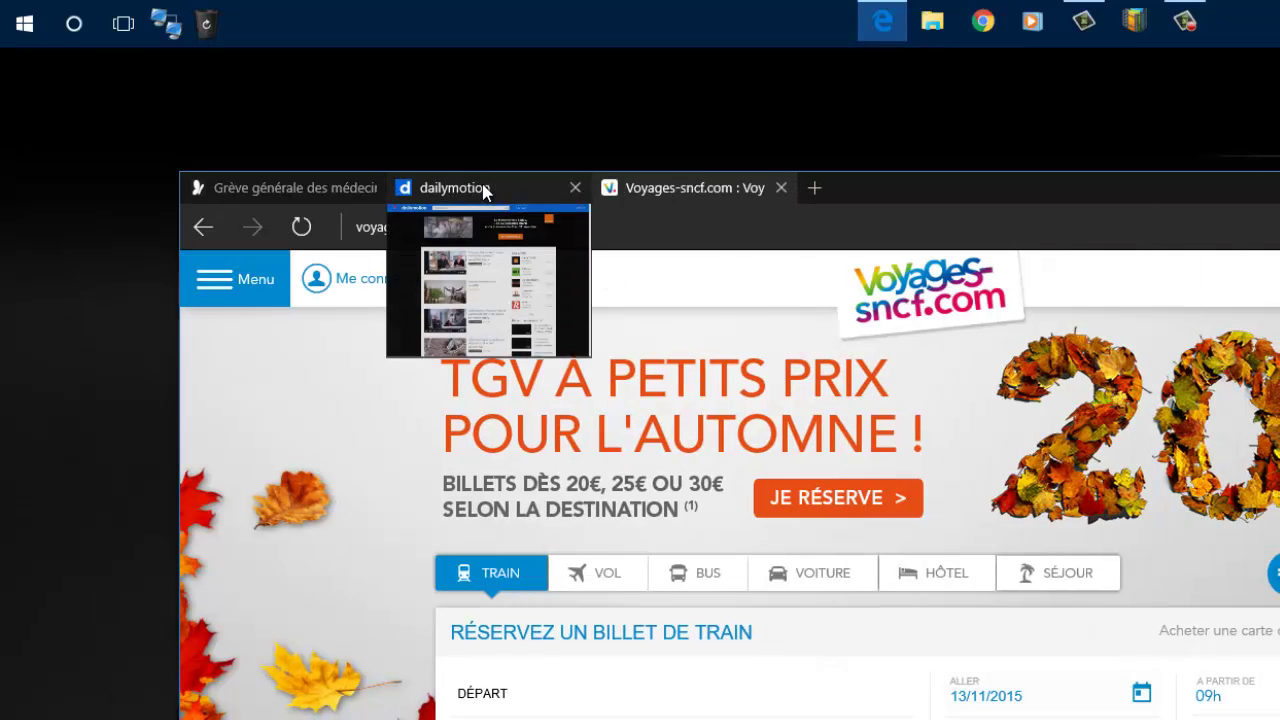
{"action": "mouse_move", "coordinate": [337, 191]}
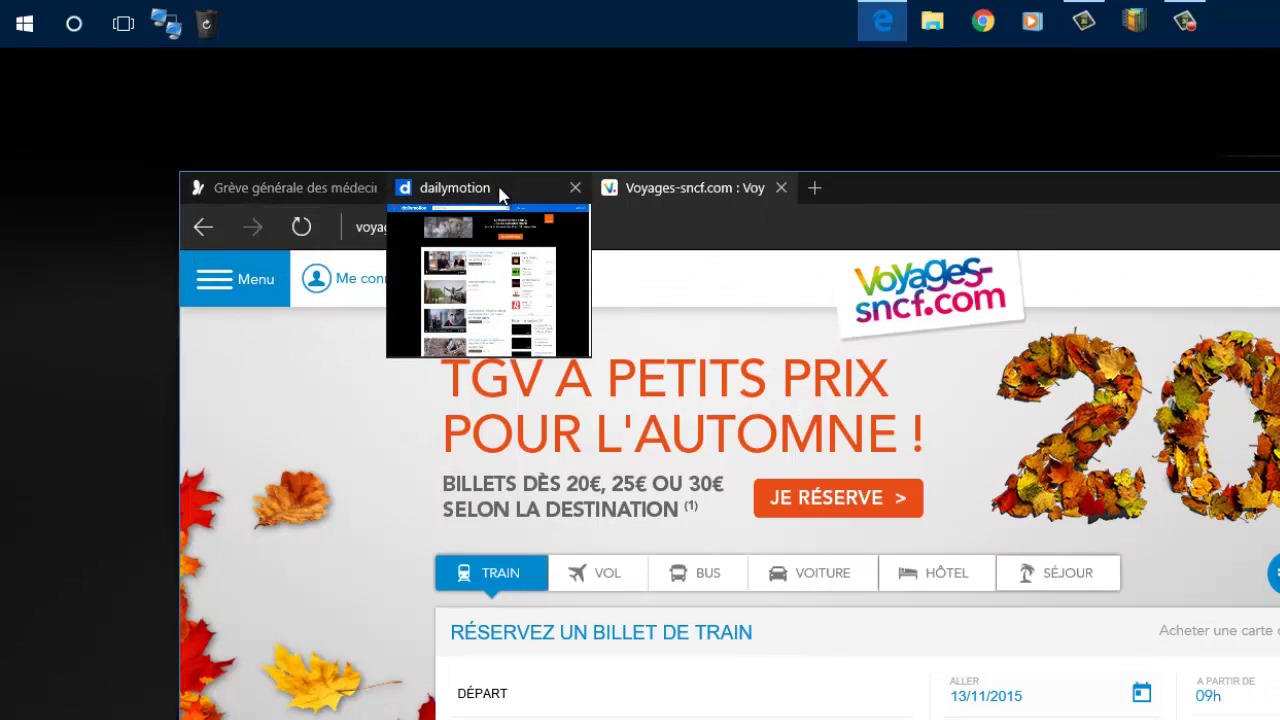
{"action": "mouse_move", "coordinate": [507, 202]}
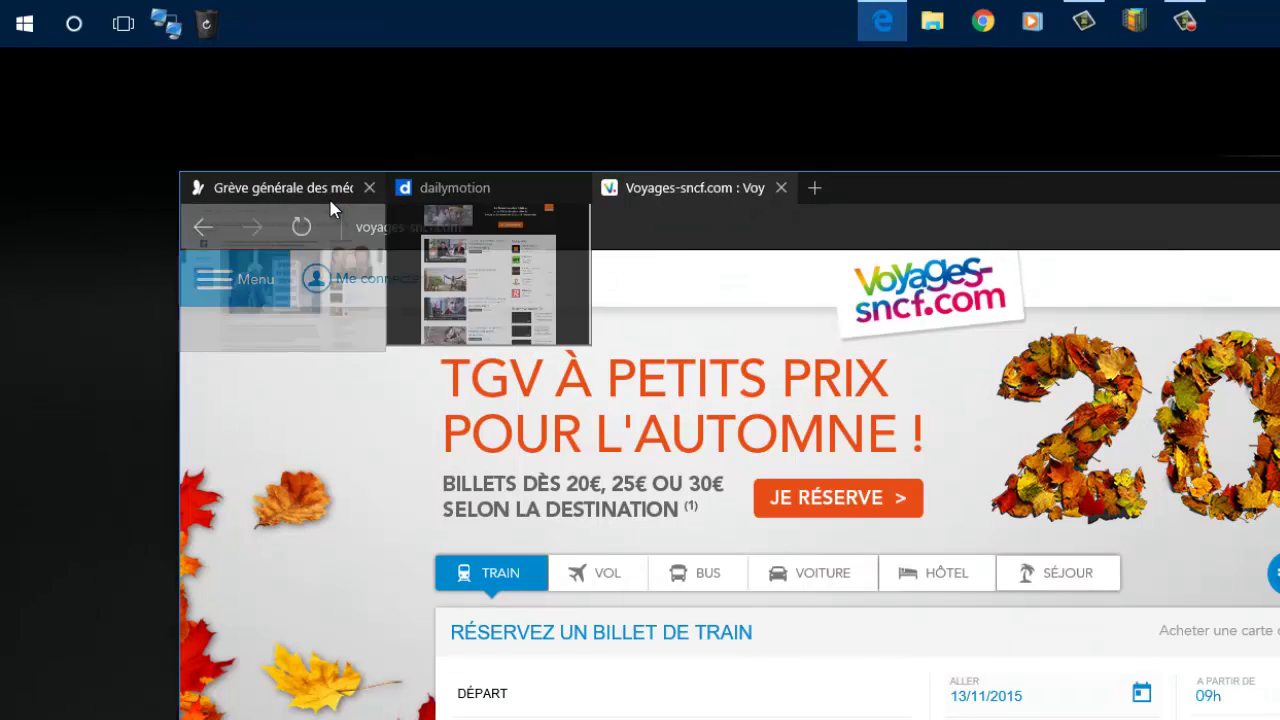
{"action": "mouse_move", "coordinate": [303, 208]}
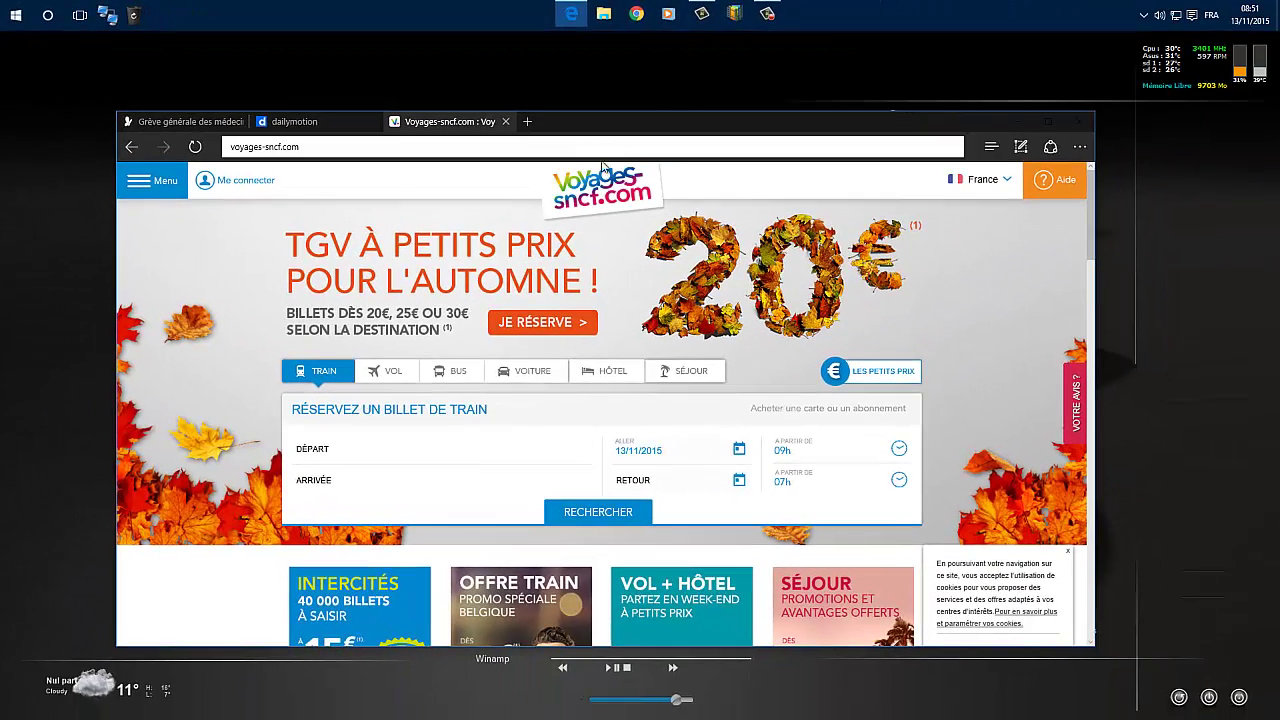
Reposition the browser window slightly, view the commands for additional browser actions, and dismiss them
{"action": "left_click_drag", "start_coordinate": [626, 120], "coordinate": [656, 122]}
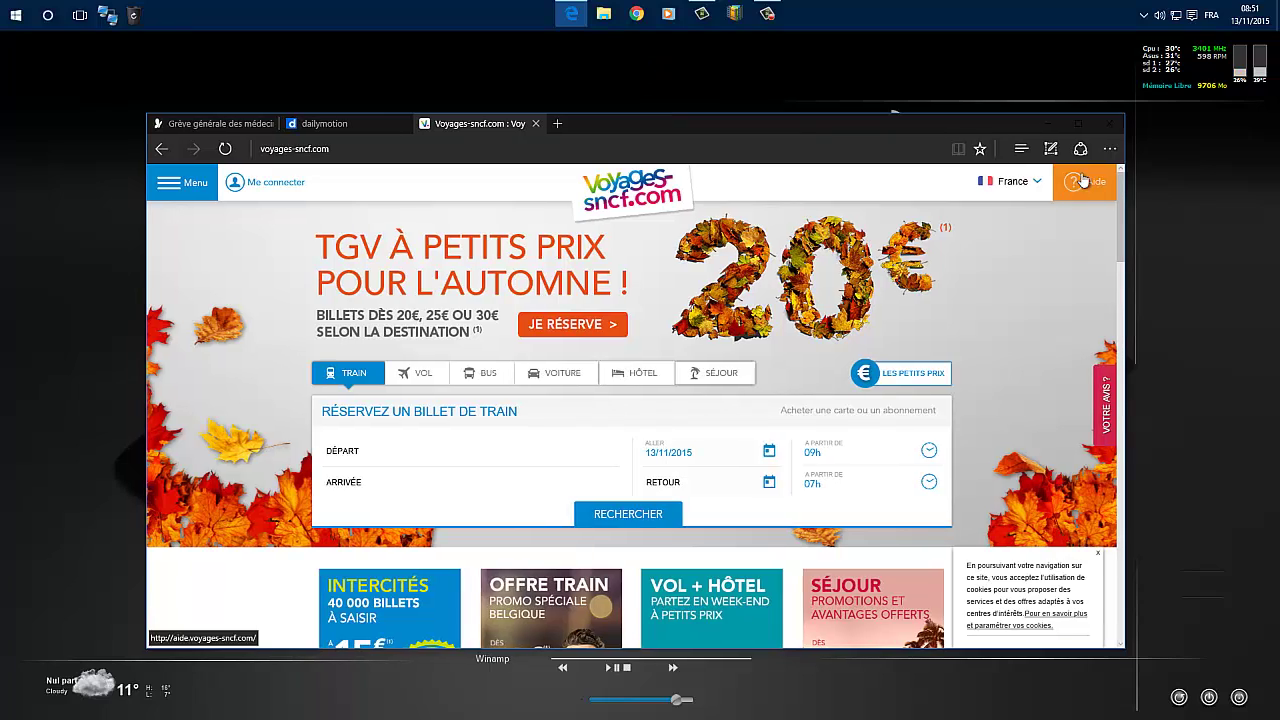
{"action": "left_click", "coordinate": [1111, 150]}
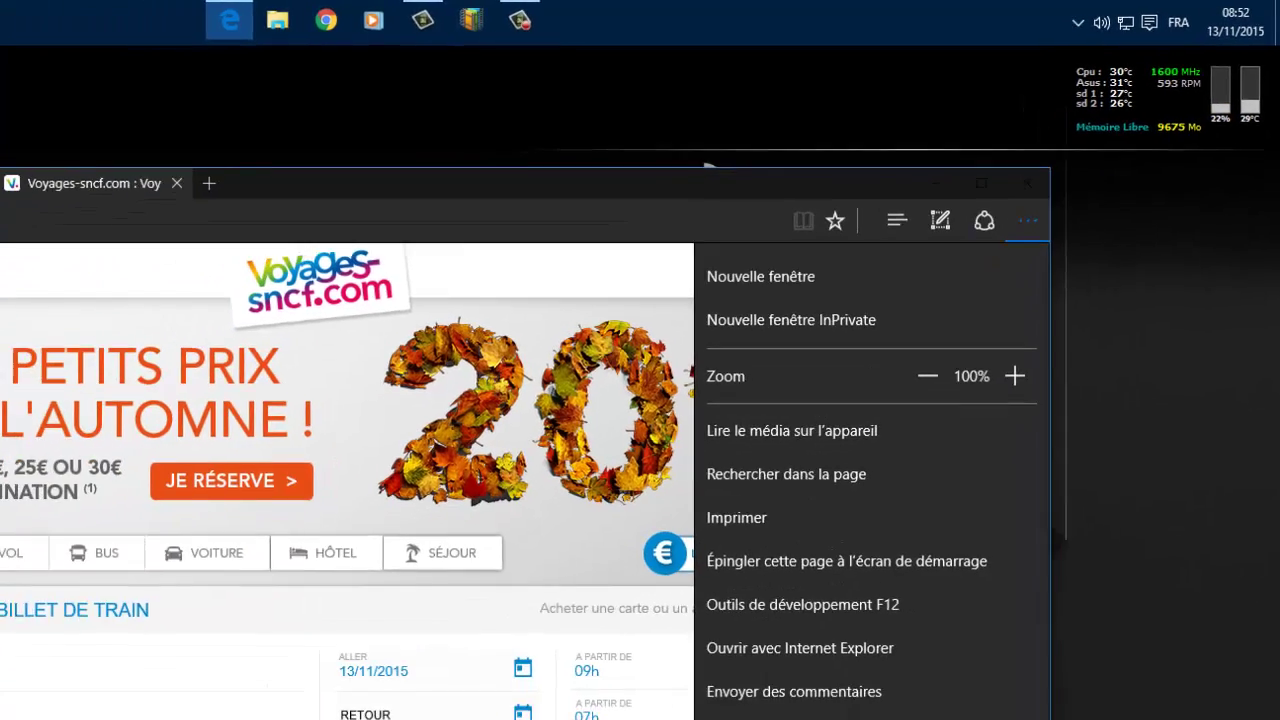
{"action": "left_click", "coordinate": [298, 136]}
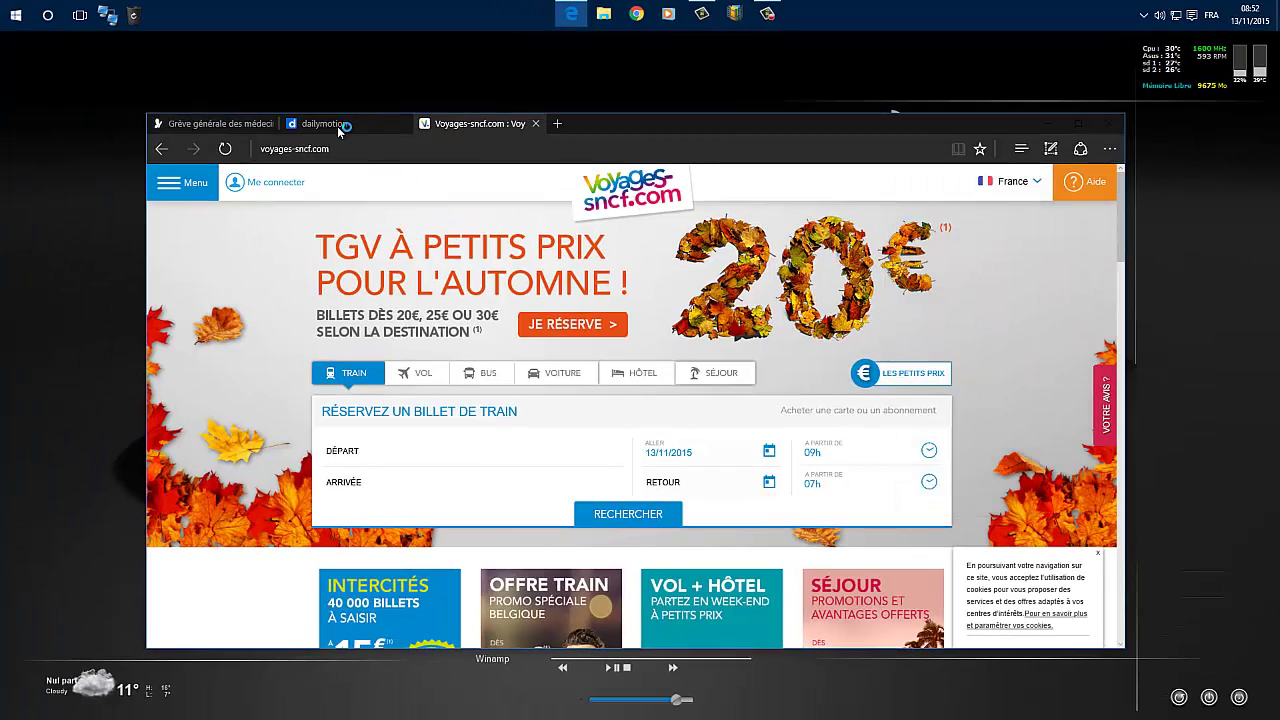
Open the "C à vous - Charlie Hebdo" video on Dailymotion, invoke Lire le média sur l'appareil for it, and close the browser
{"action": "left_click", "coordinate": [338, 131]}
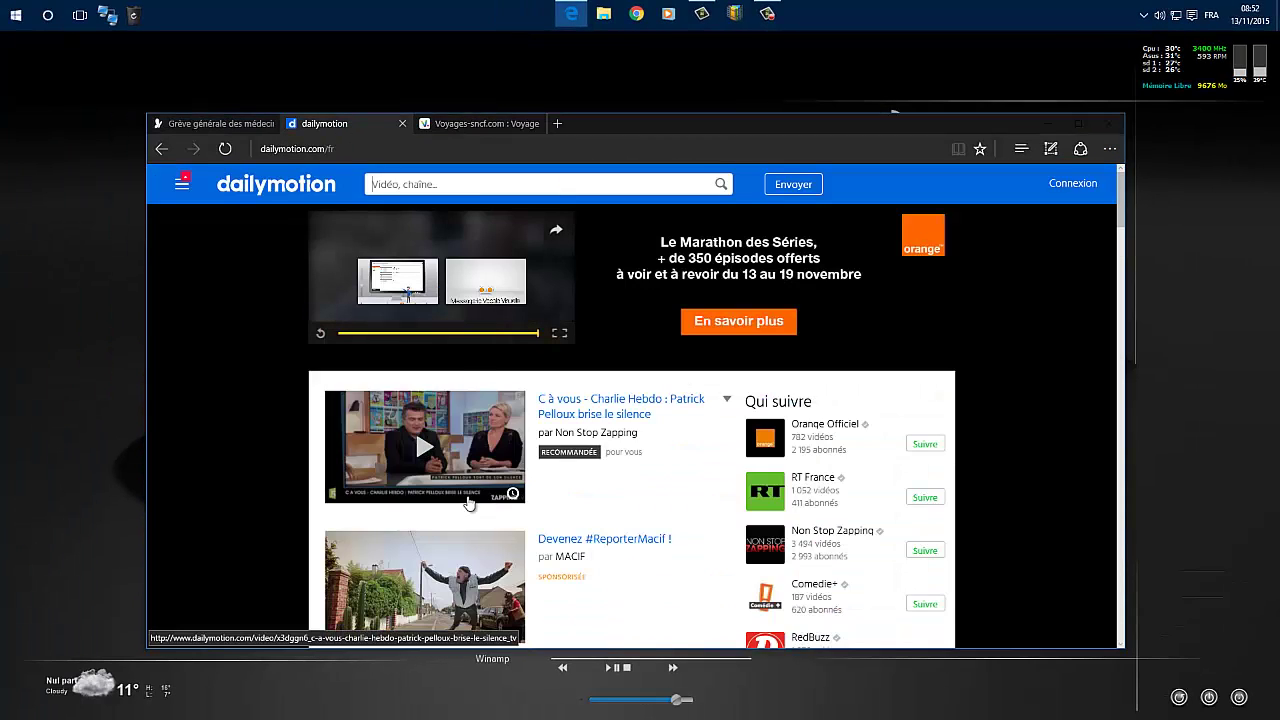
{"action": "left_click", "coordinate": [468, 500]}
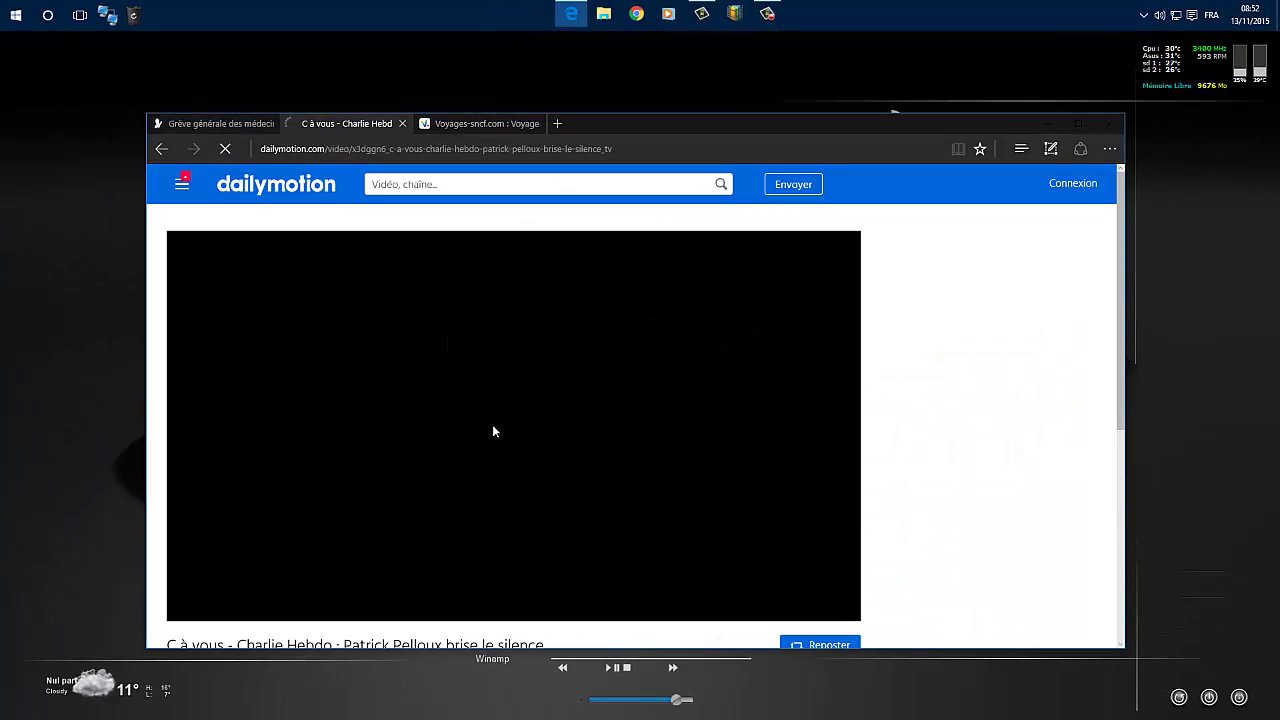
{"action": "left_click", "coordinate": [1109, 148]}
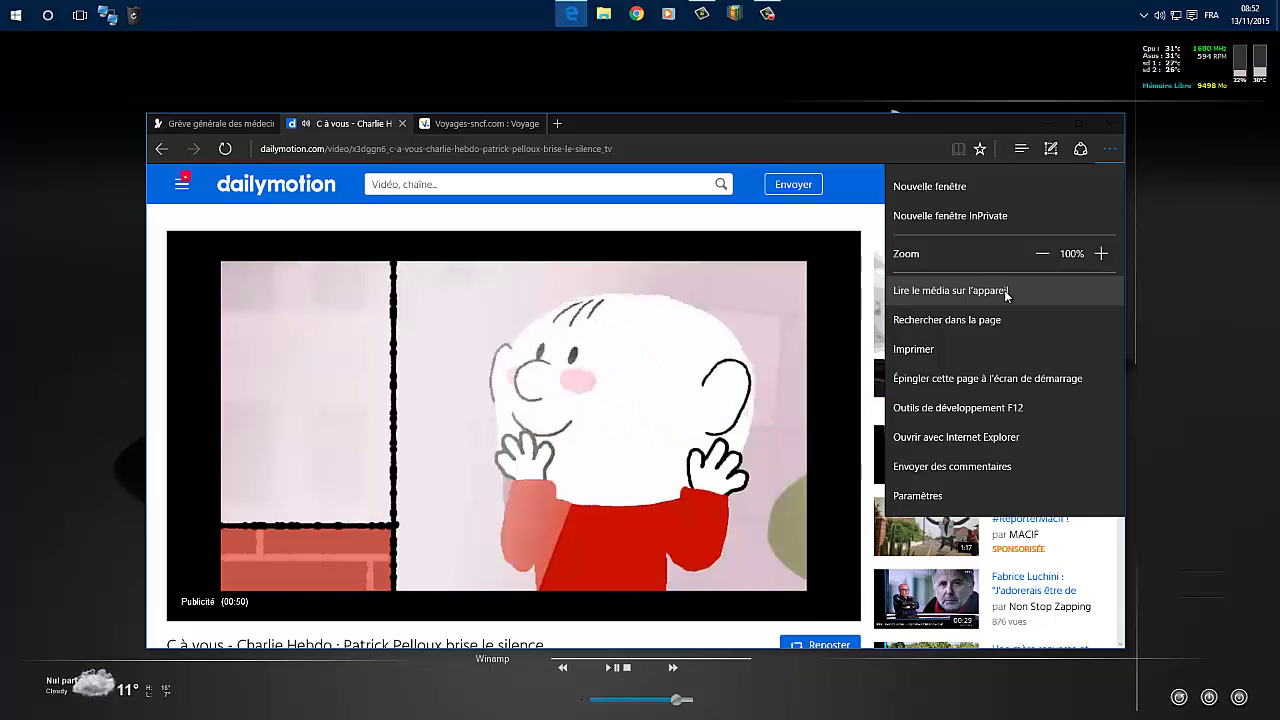
{"action": "left_click", "coordinate": [1006, 291]}
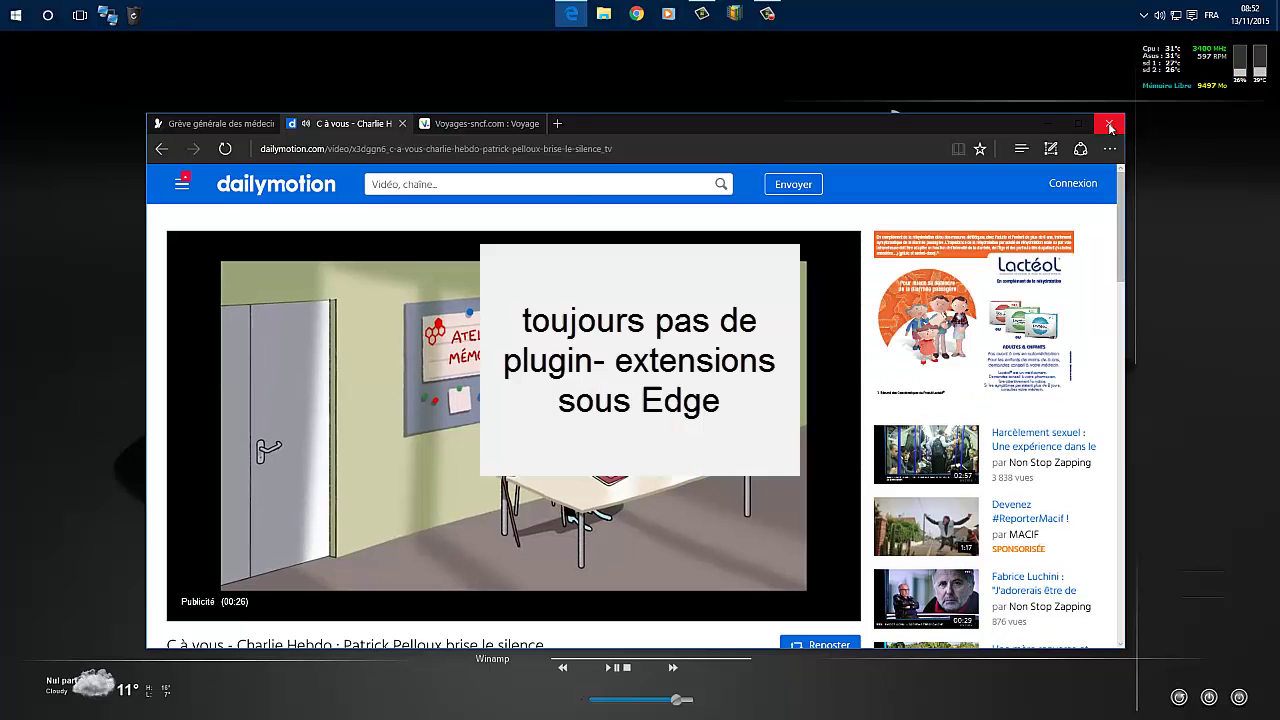
{"action": "left_click", "coordinate": [1110, 125]}
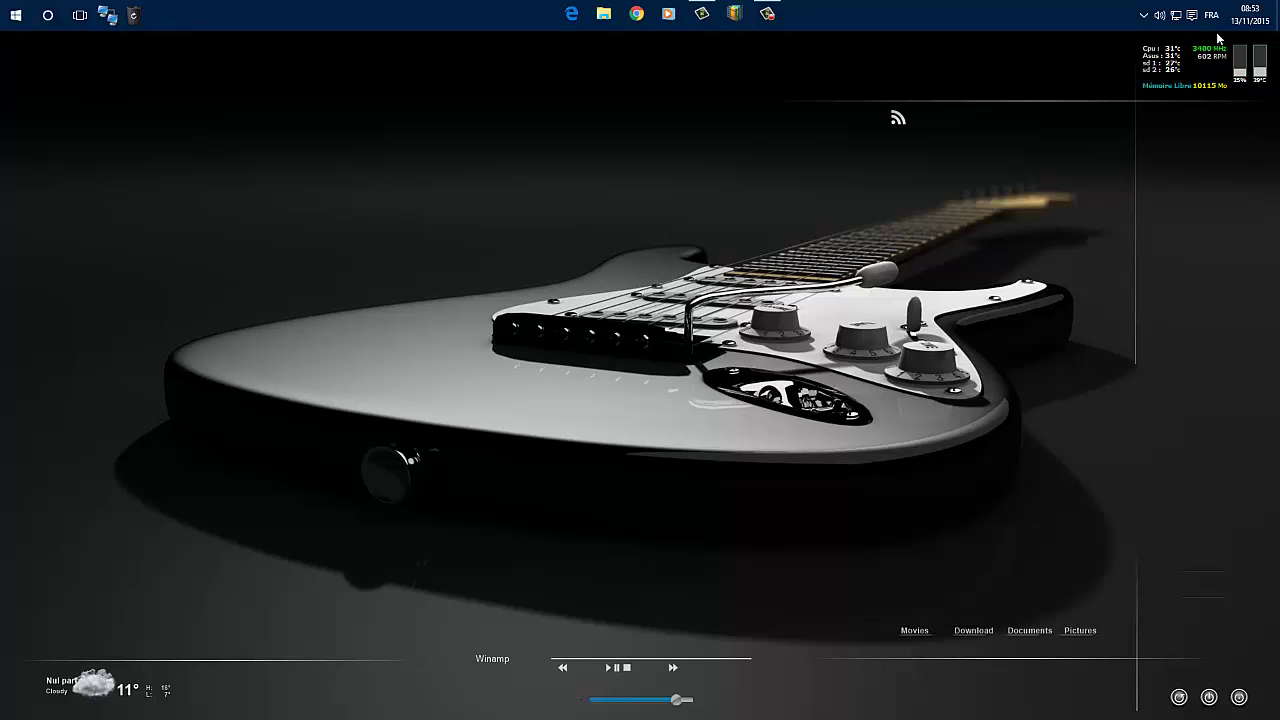
Open all settings from the notification centre and review the Imprimantes et scanners options under Périphériques without changing them
{"action": "left_click", "coordinate": [1190, 15]}
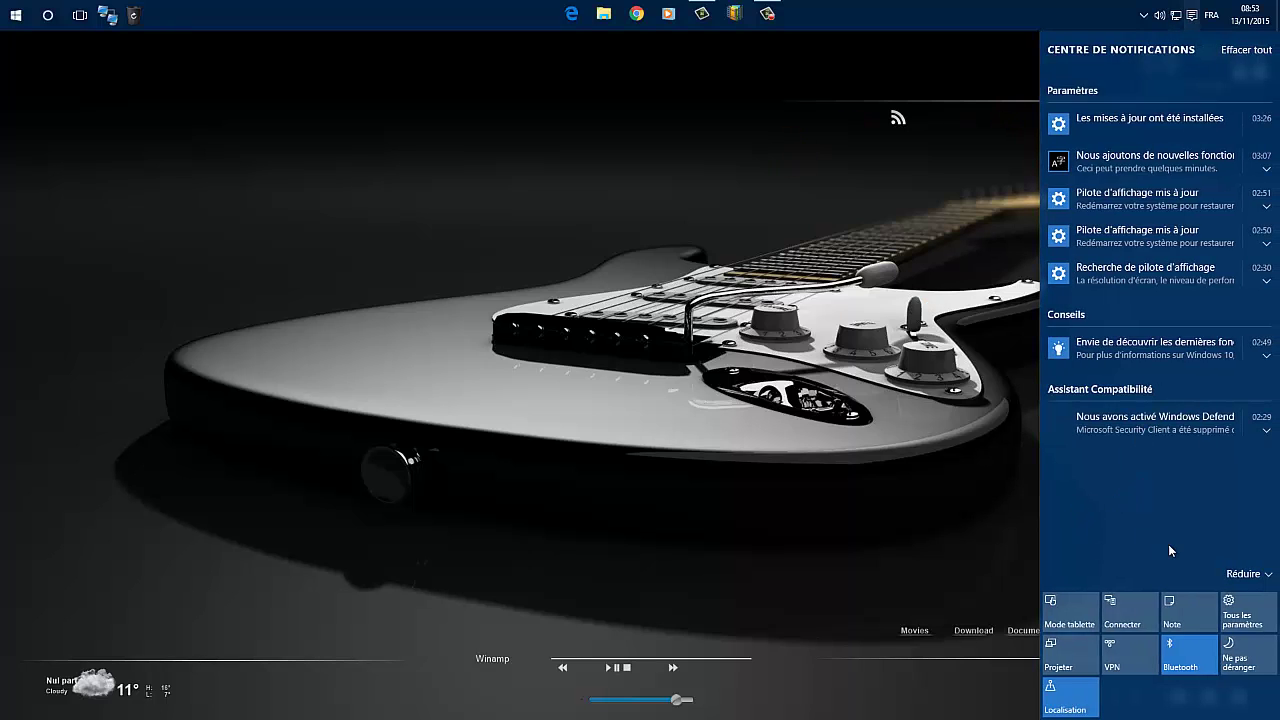
{"action": "left_click", "coordinate": [1249, 613]}
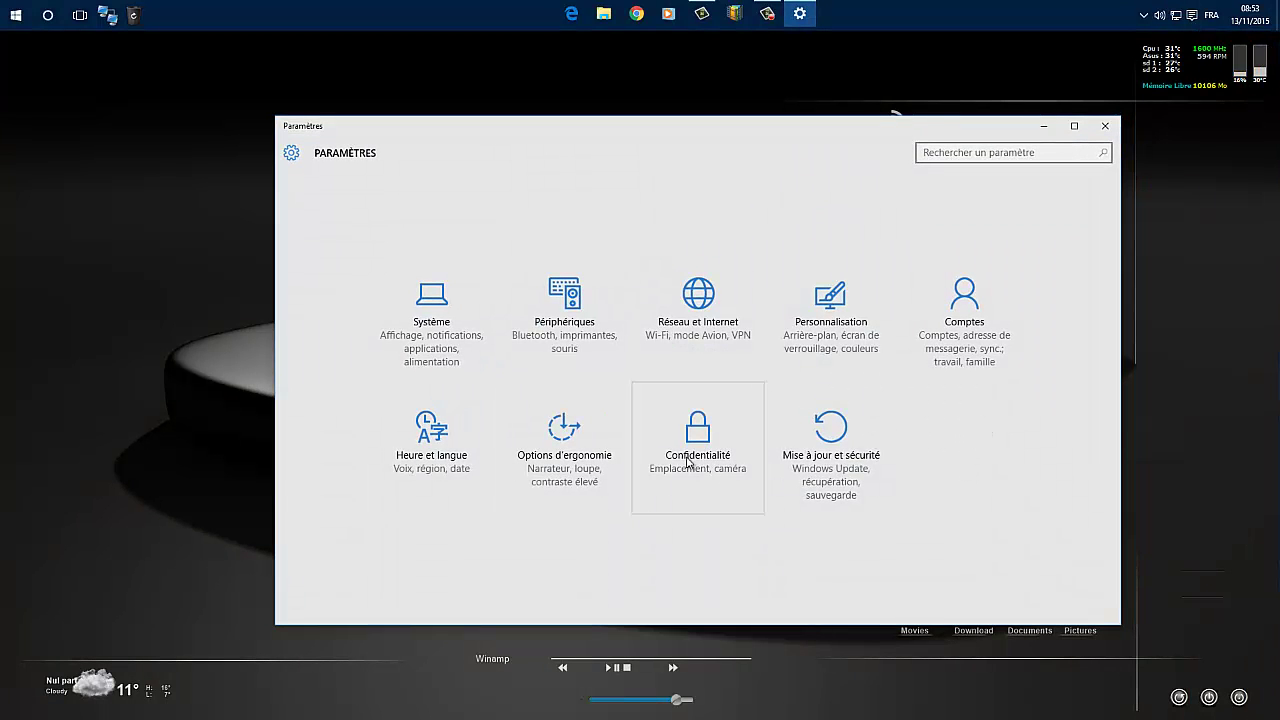
{"action": "left_click", "coordinate": [552, 327]}
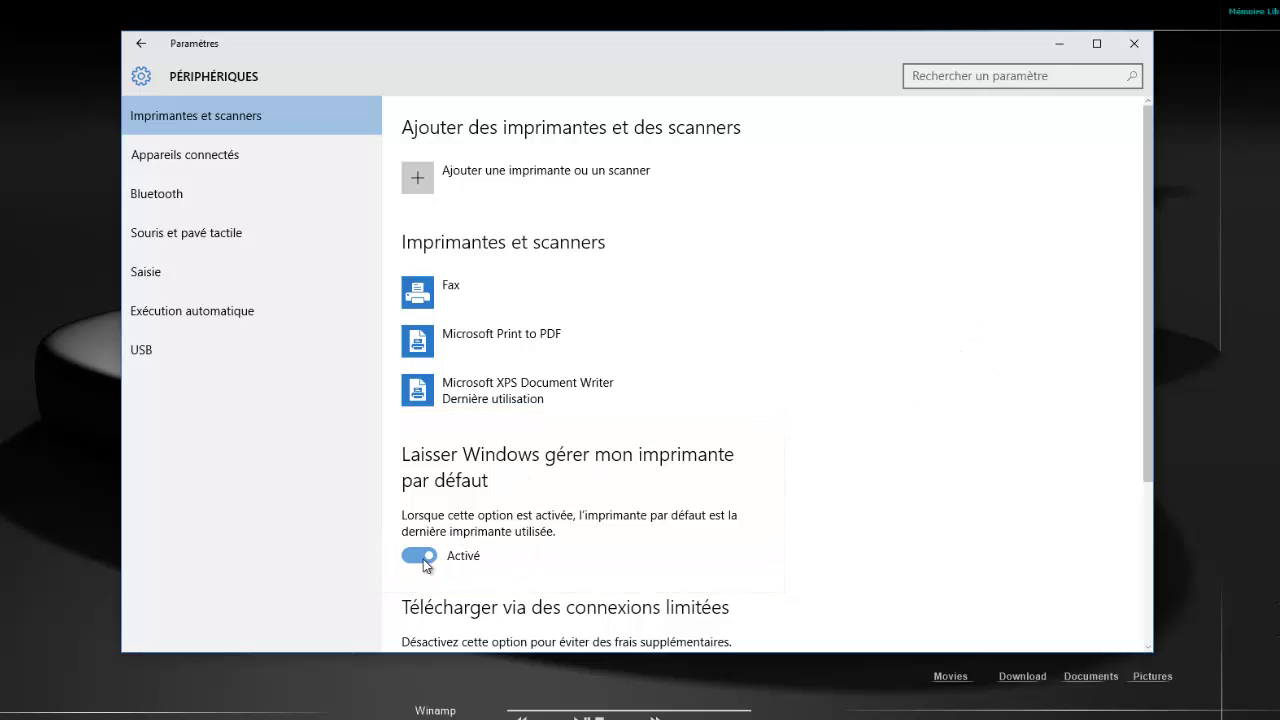
{"action": "scroll", "coordinate": [423, 559], "scroll_direction": "down", "scroll_amount": 3}
{"action": "scroll", "coordinate": [440, 403], "scroll_direction": "down", "scroll_amount": 1}
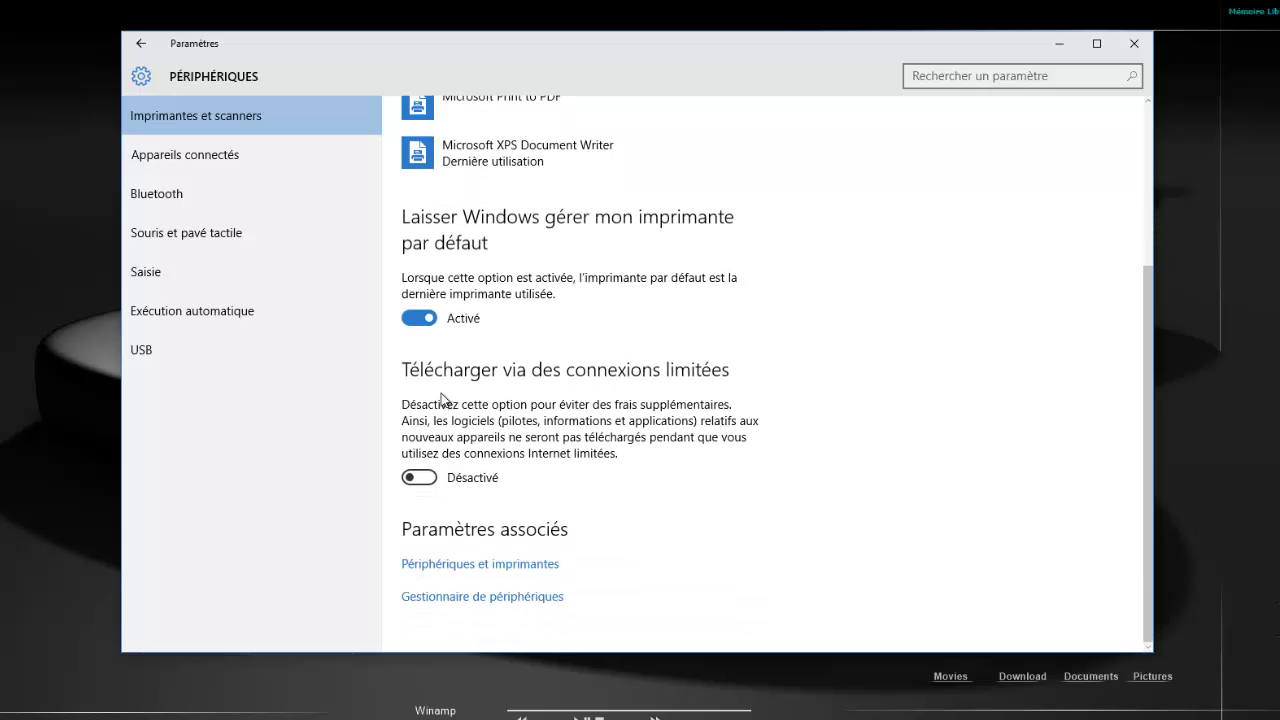
{"action": "scroll", "coordinate": [450, 240], "scroll_direction": "up", "scroll_amount": 4}
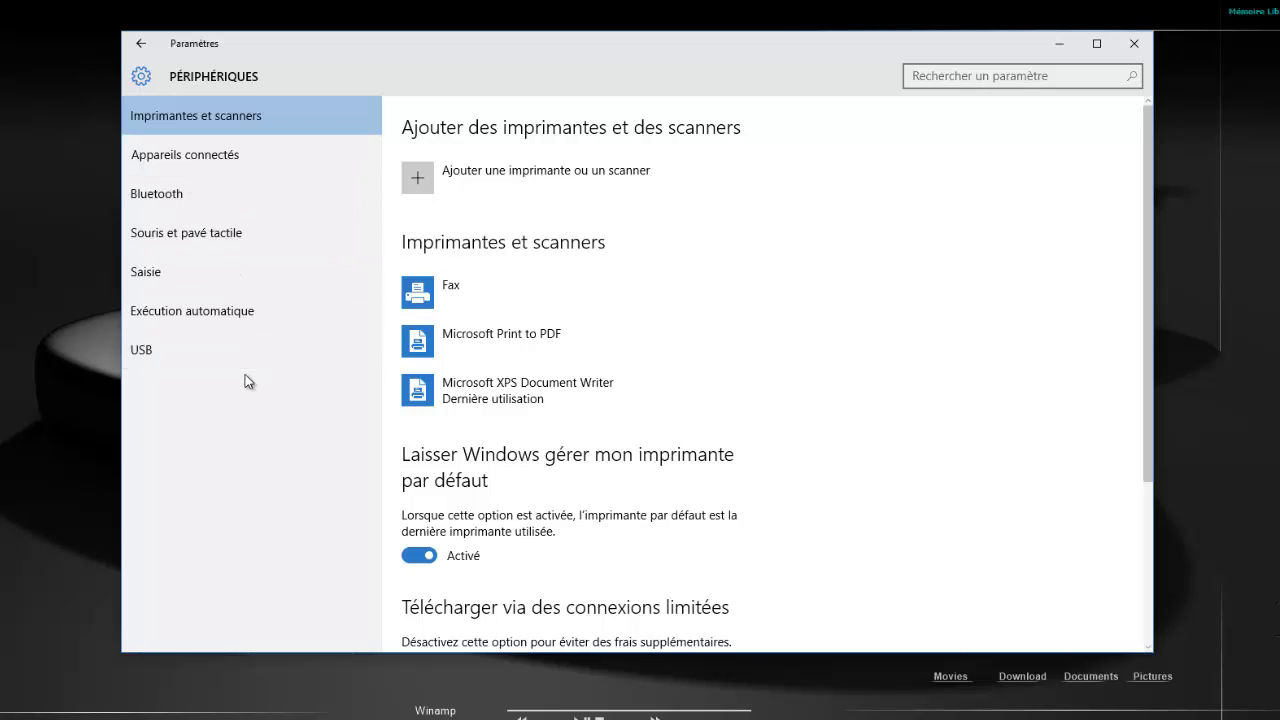
View the USB connection problem notification setting, return to the Settings home page, and close Settings
{"action": "left_click", "coordinate": [170, 353]}
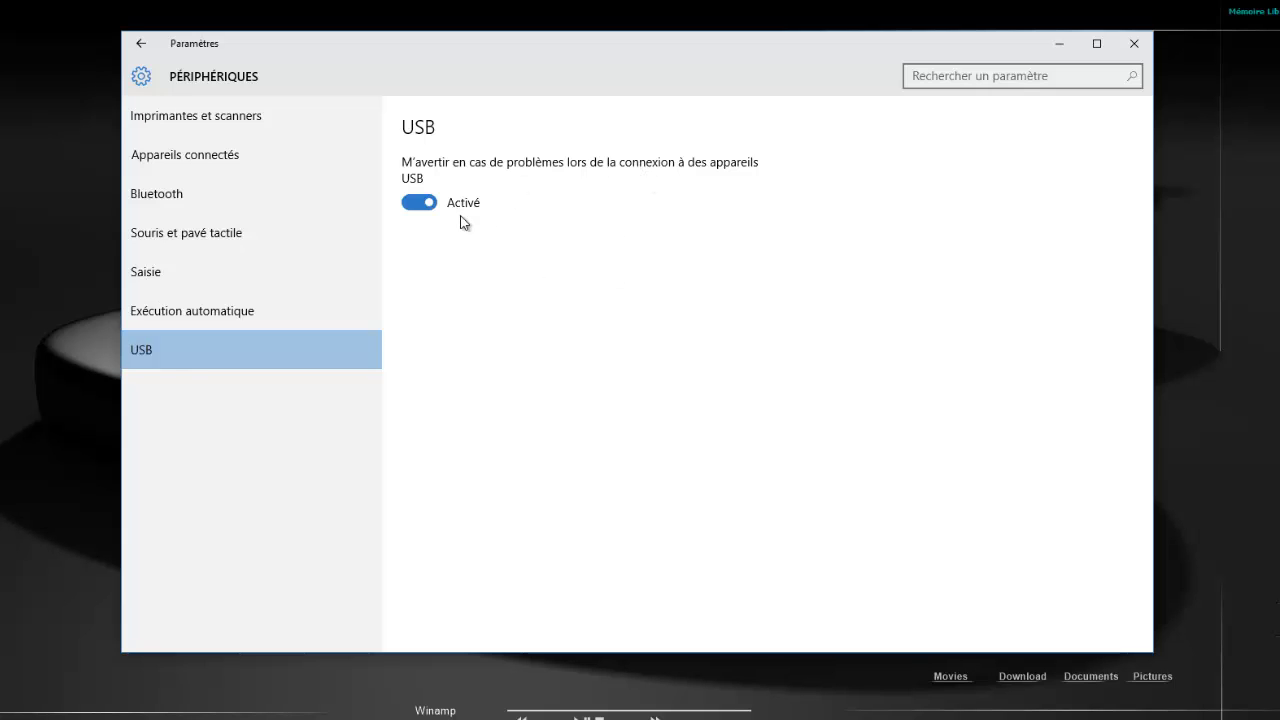
{"action": "left_click", "coordinate": [143, 45]}
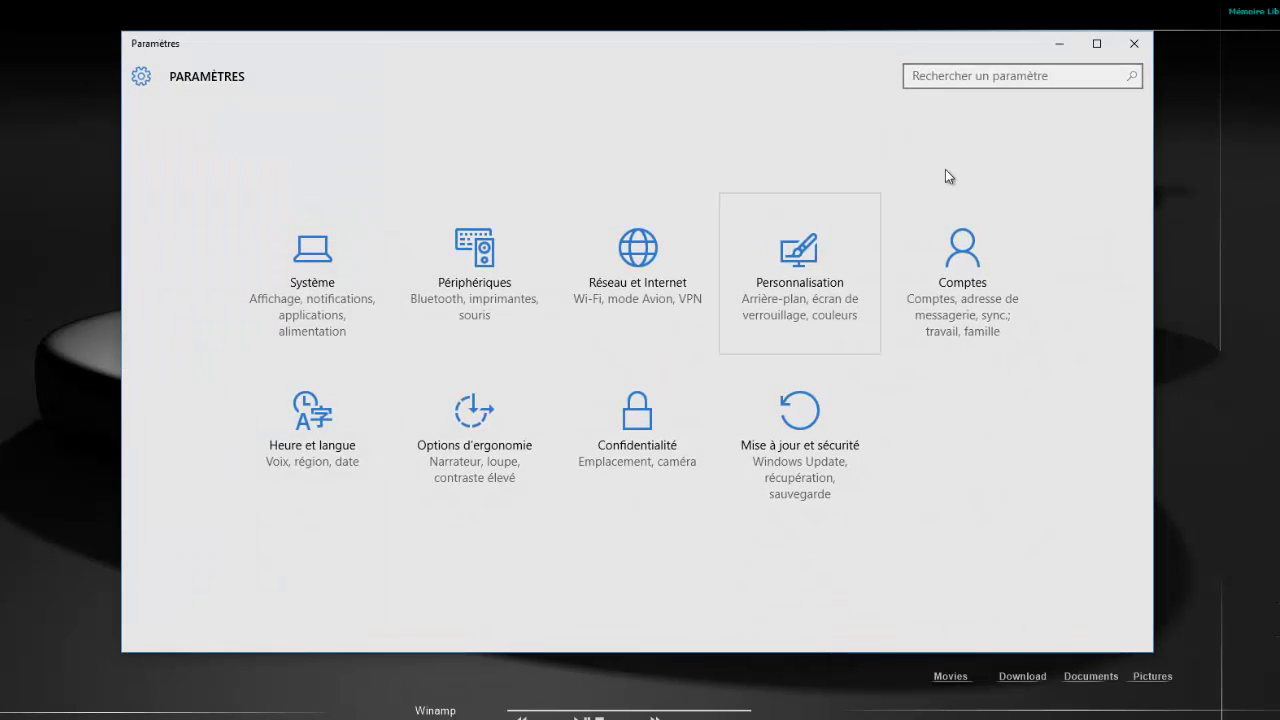
{"action": "left_click_drag", "start_coordinate": [922, 52], "coordinate": [948, 74]}
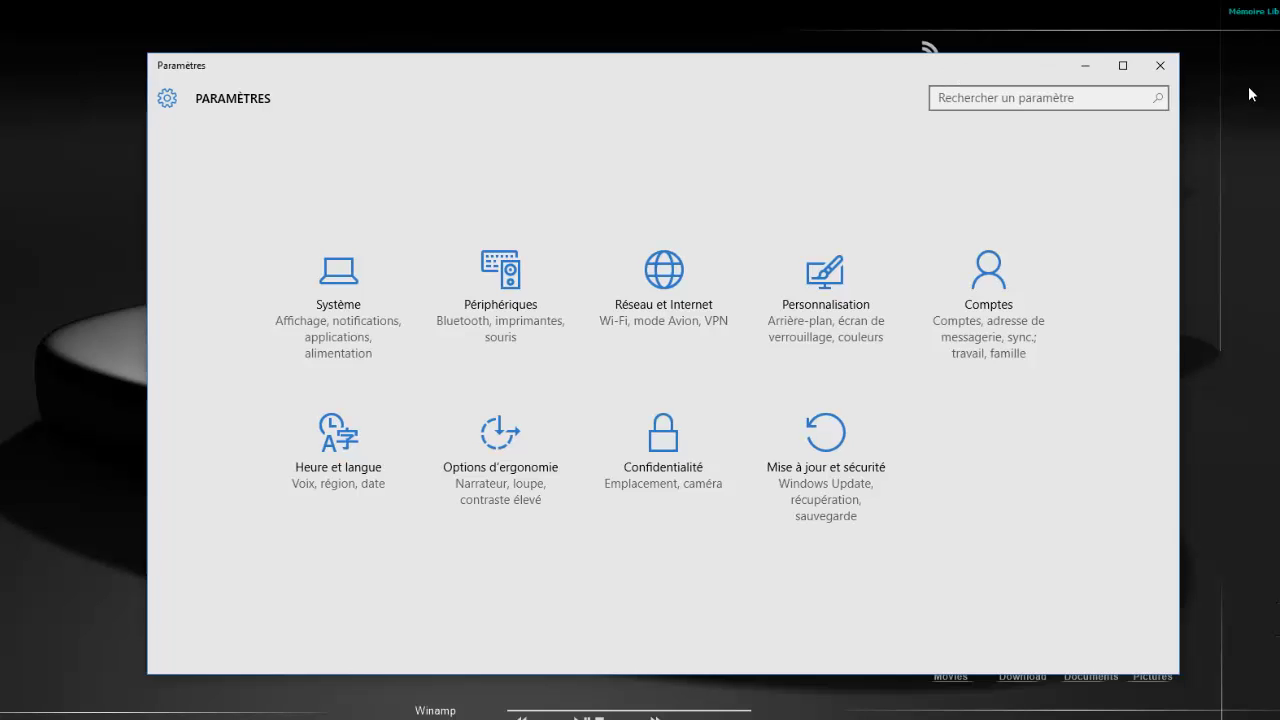
{"action": "left_click", "coordinate": [1160, 66]}
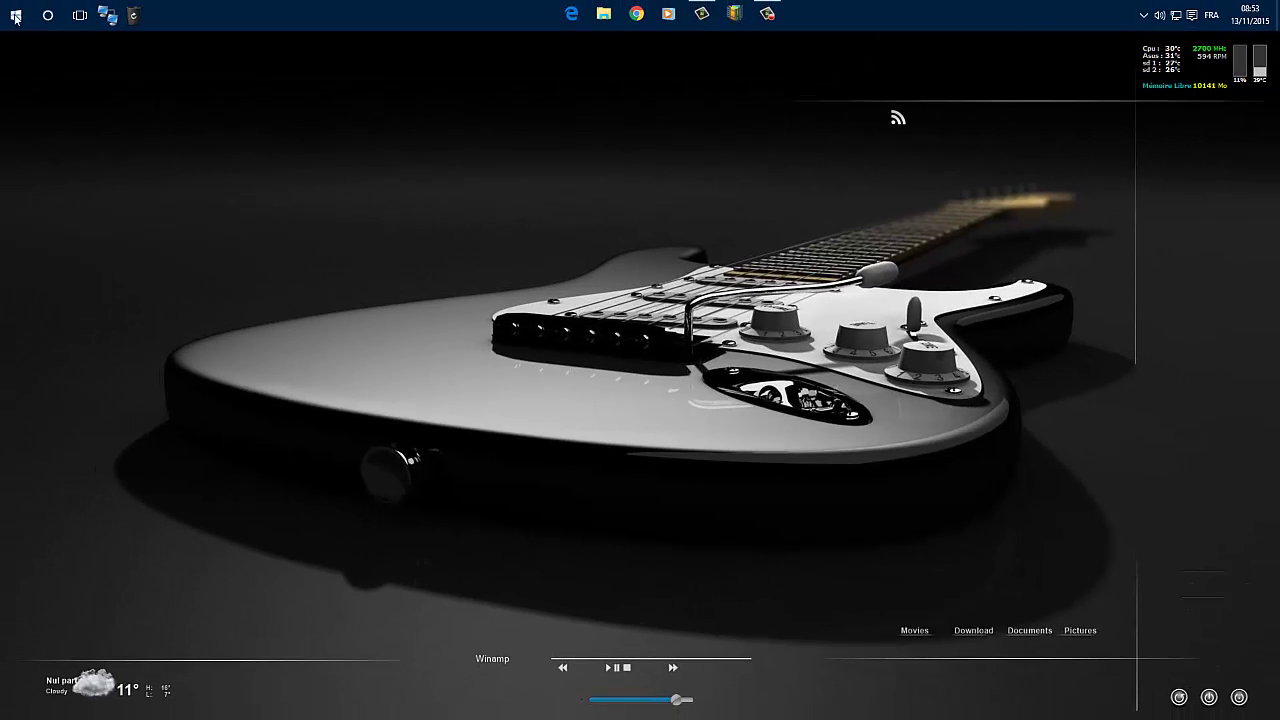
View the Start menu's tiles and app list, and close the menu
{"action": "left_click", "coordinate": [14, 17]}
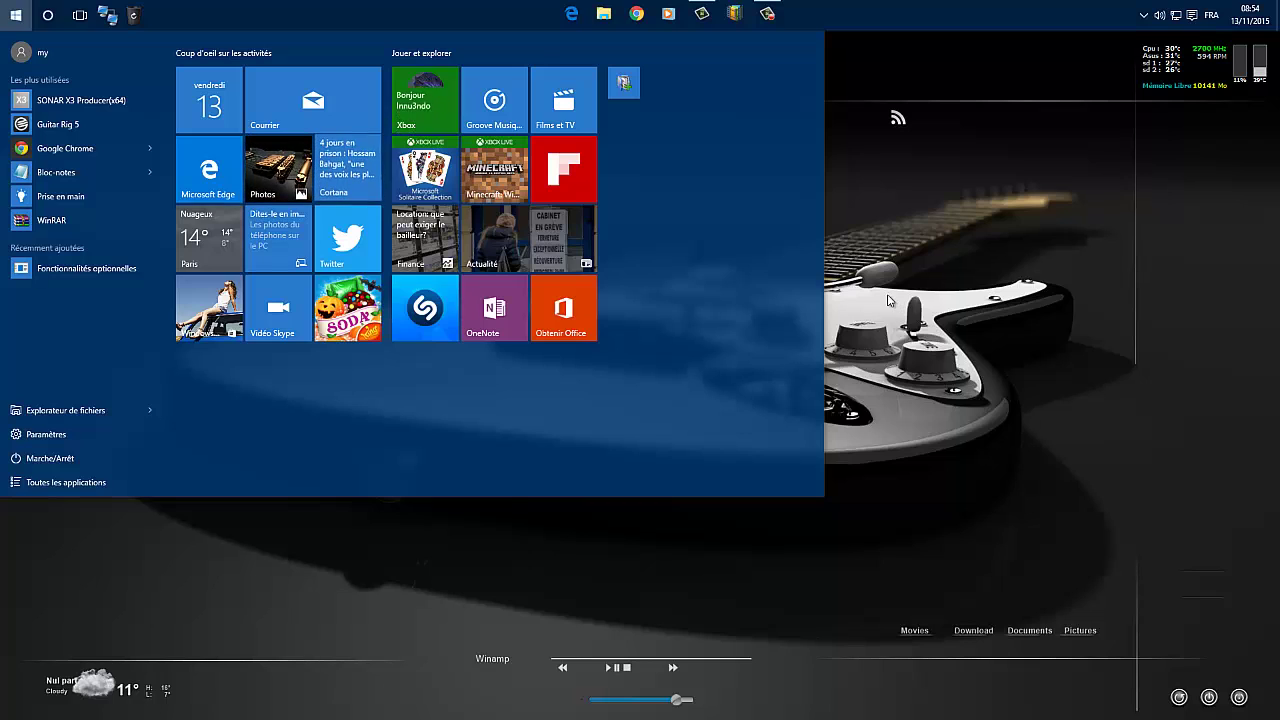
{"action": "left_click", "coordinate": [900, 237]}
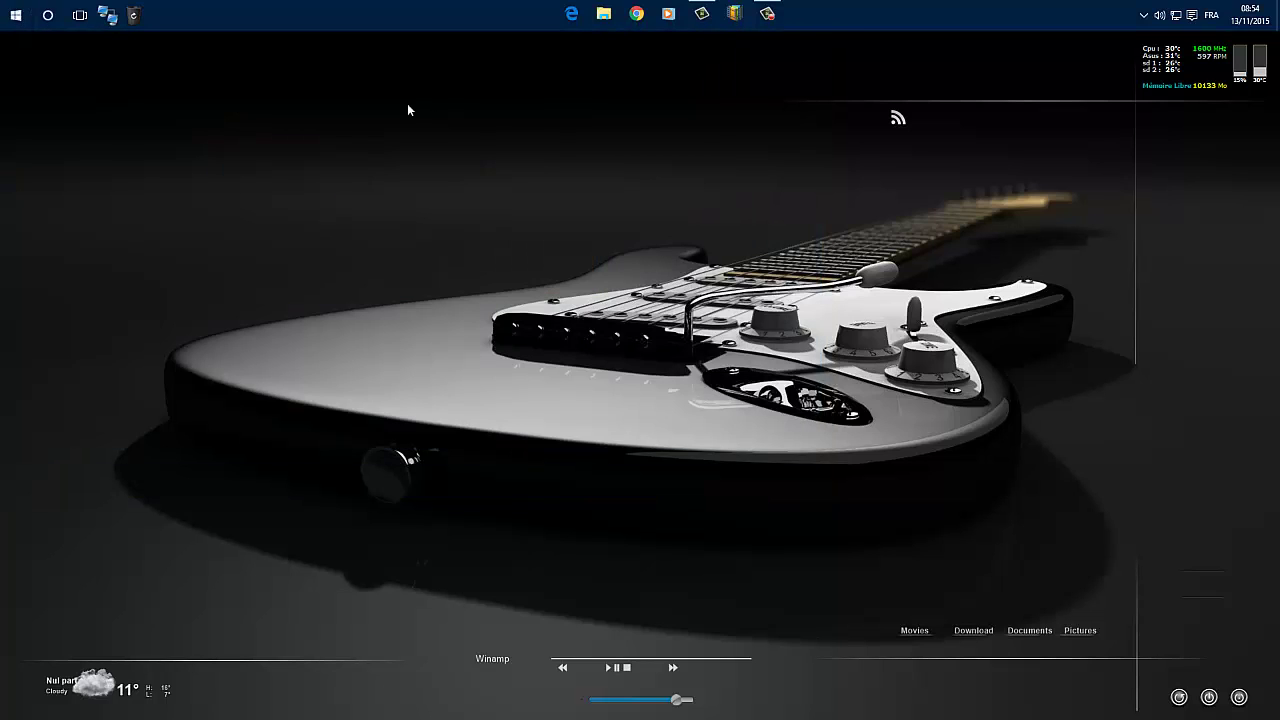